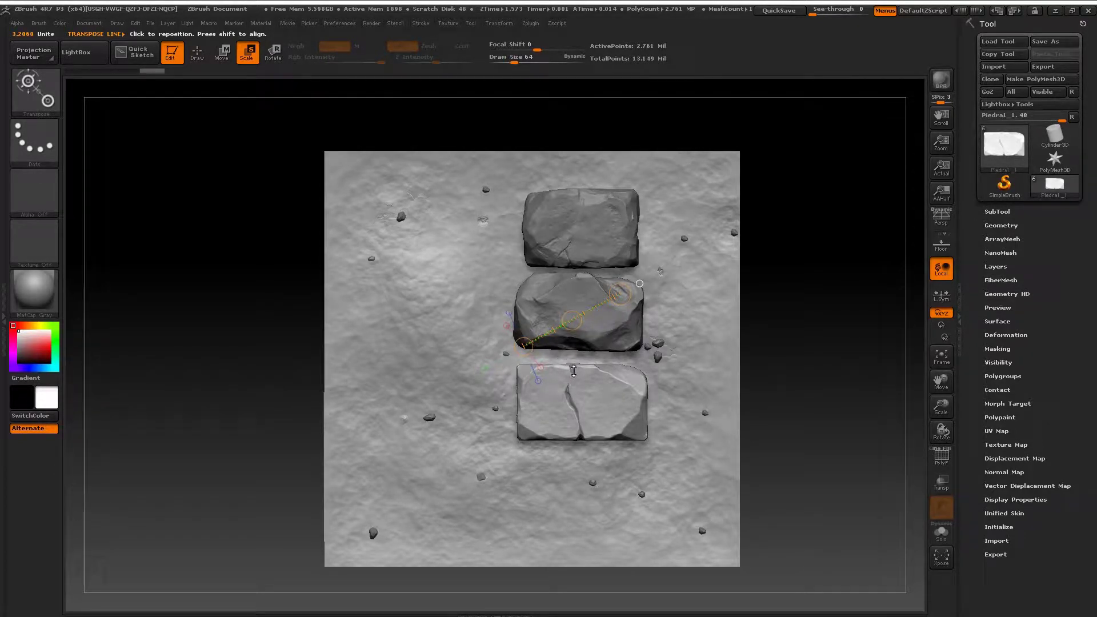
Switch from transforming to Draw mode, set the draw size to 442, and show the subtool list.
{"action": "left_click_drag", "start_coordinate": [568, 366], "coordinate": [548, 343]}
{"action": "key", "text": "q"}
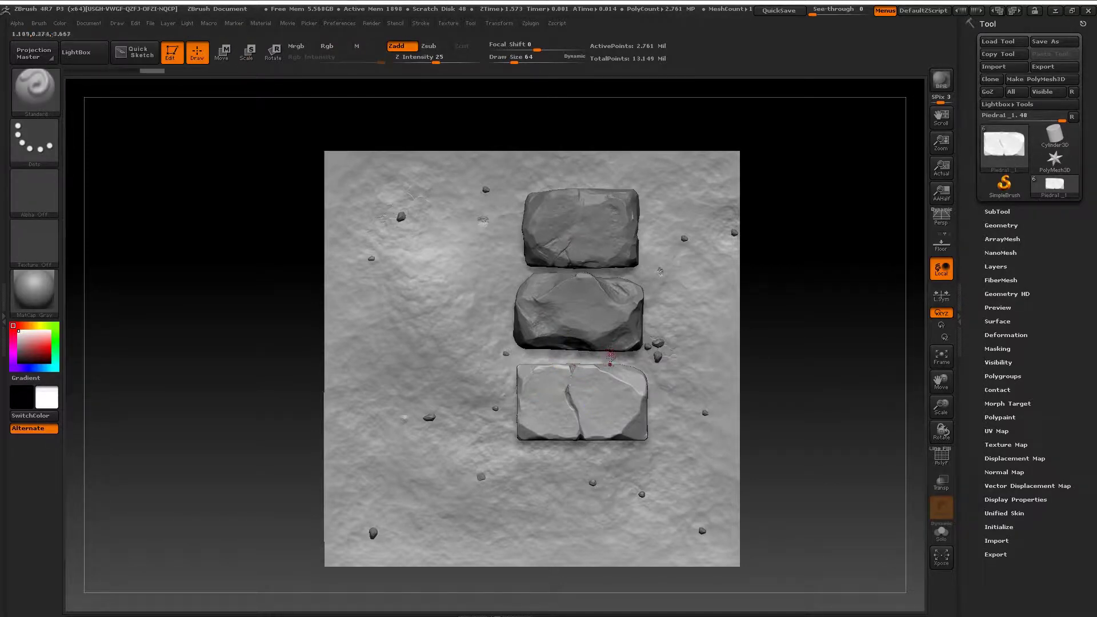
{"action": "key", "text": "s"}
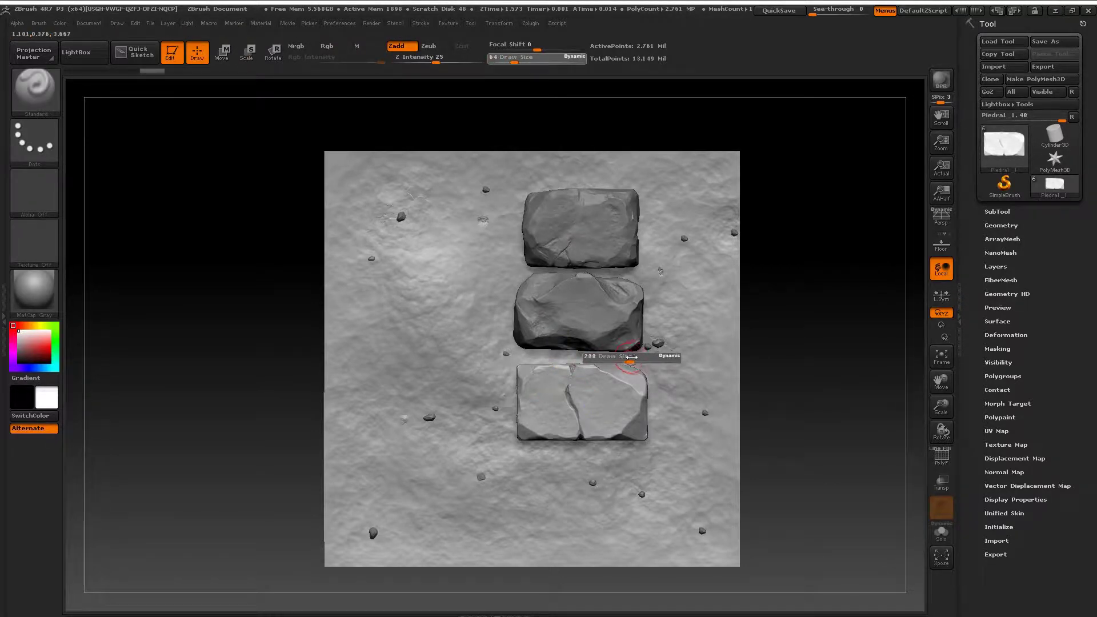
{"action": "left_click_drag", "start_coordinate": [631, 358], "coordinate": [657, 361]}
{"action": "key", "text": "s"}
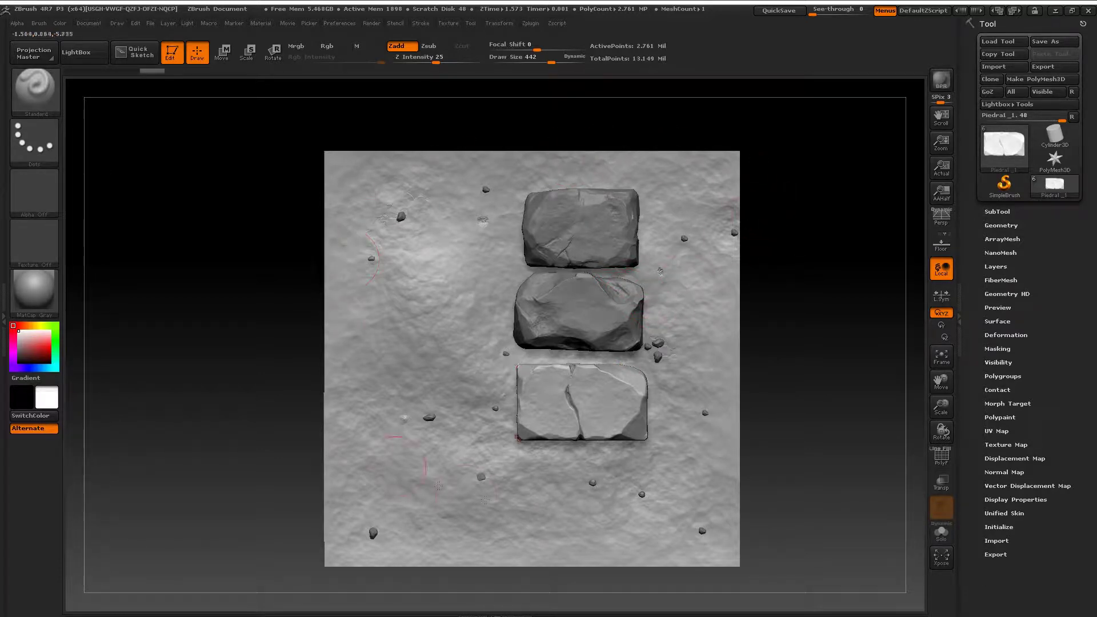
{"action": "left_click", "coordinate": [997, 211]}
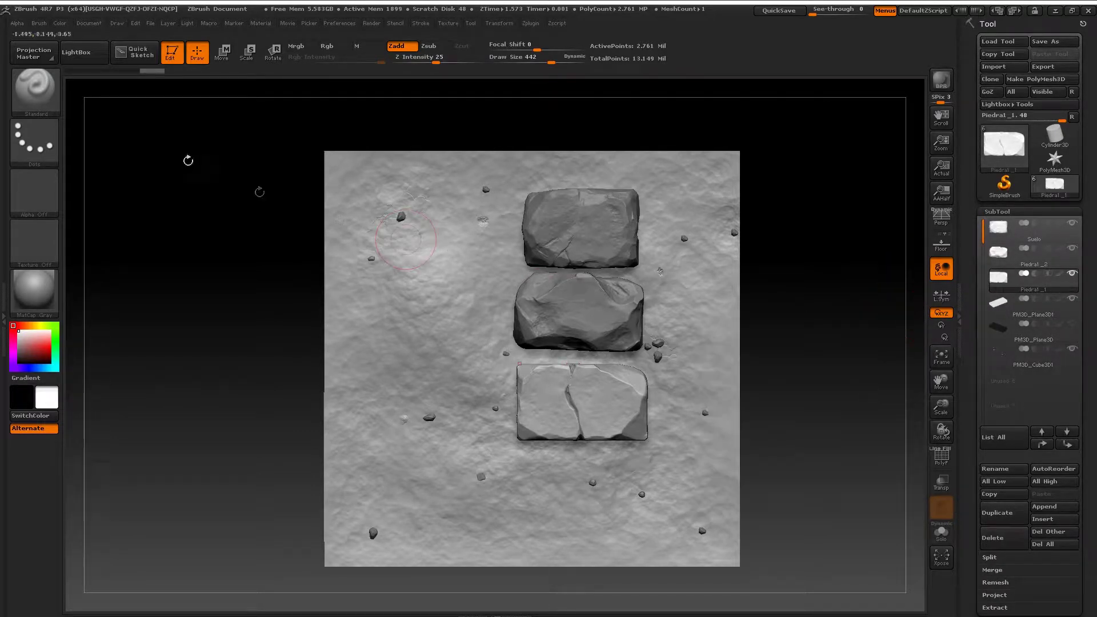
Turn off proportional sizing and resize the document to 1024 by 1024.
{"action": "left_click", "coordinate": [89, 23]}
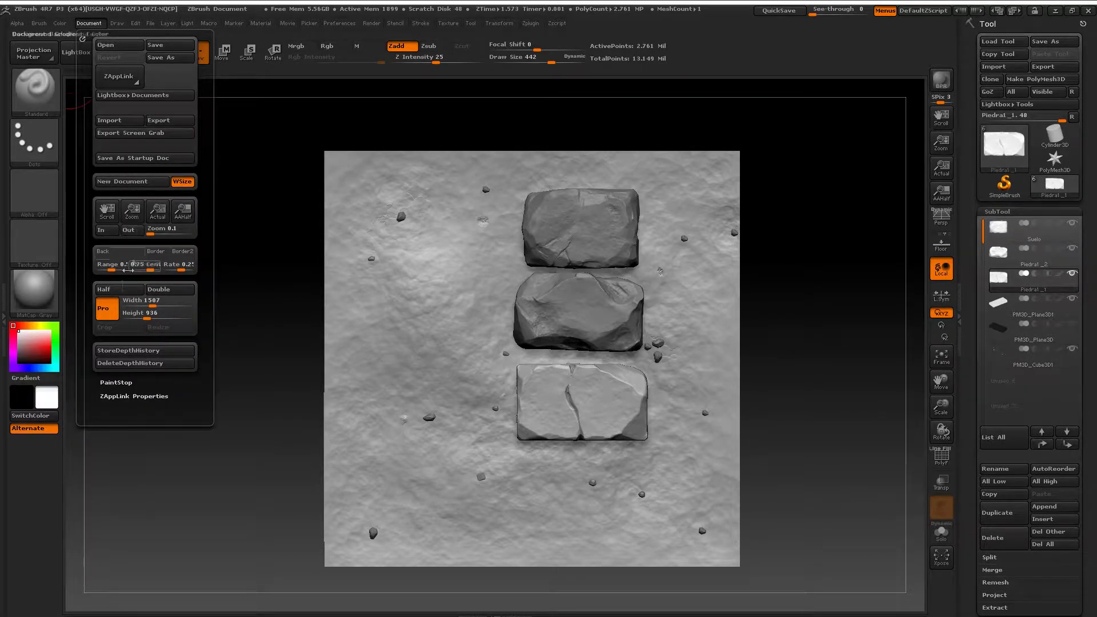
{"action": "left_click", "coordinate": [105, 313]}
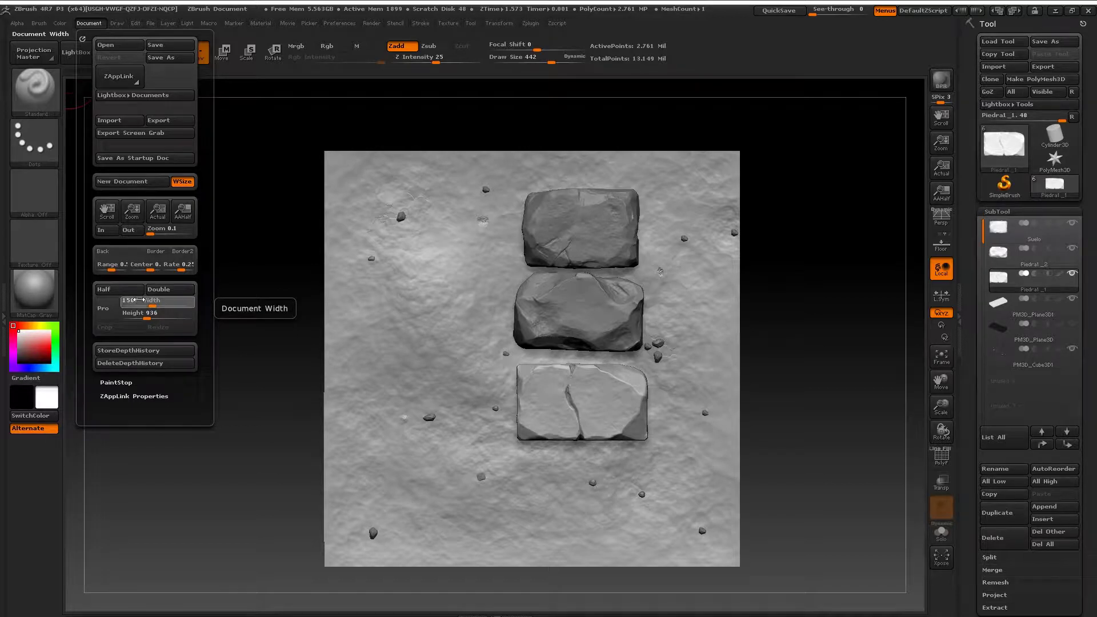
{"action": "left_click", "coordinate": [139, 300]}
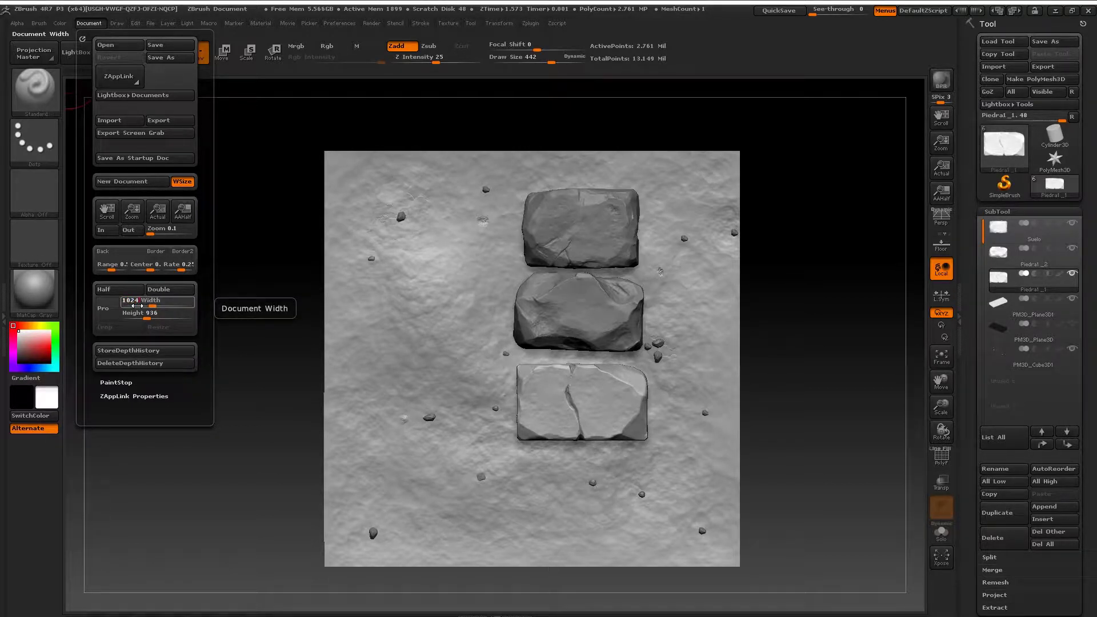
{"action": "key", "text": "Tab"}
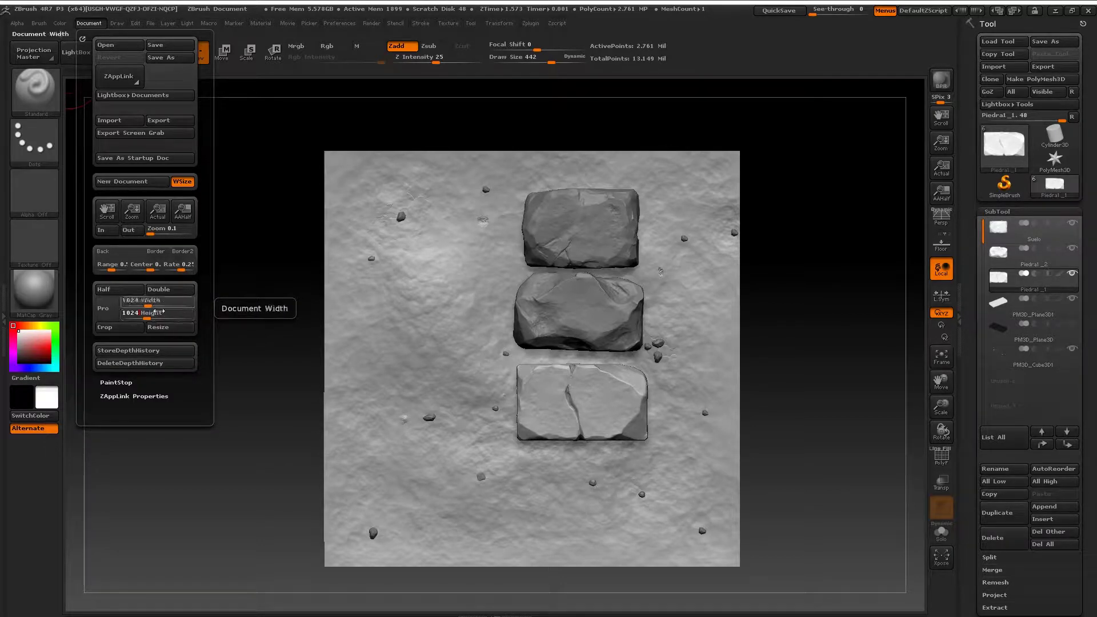
{"action": "left_click", "coordinate": [167, 328]}
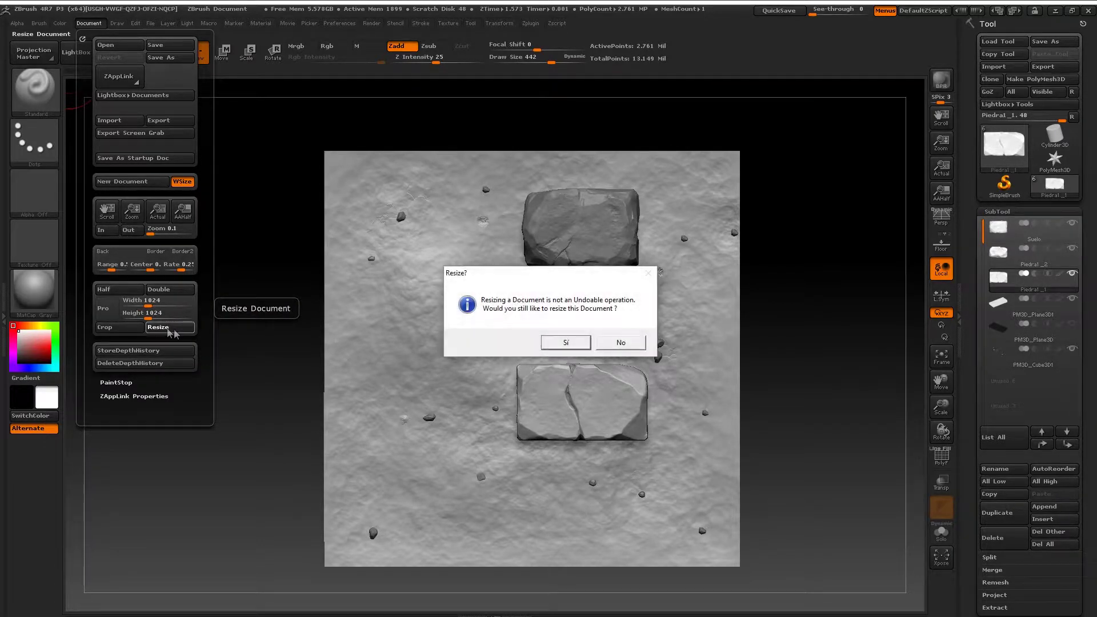
{"action": "left_click", "coordinate": [565, 343]}
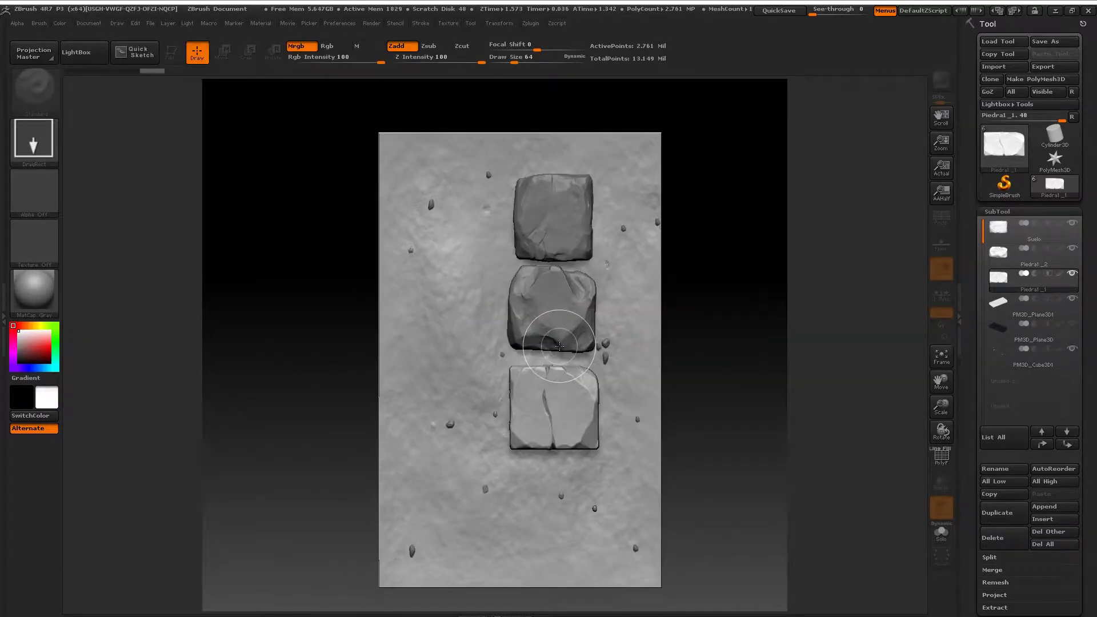
Clear the distorted canvas, redraw the tool on it in Edit mode, and face the ground plane squarely.
{"action": "key", "text": "ctrl+n"}
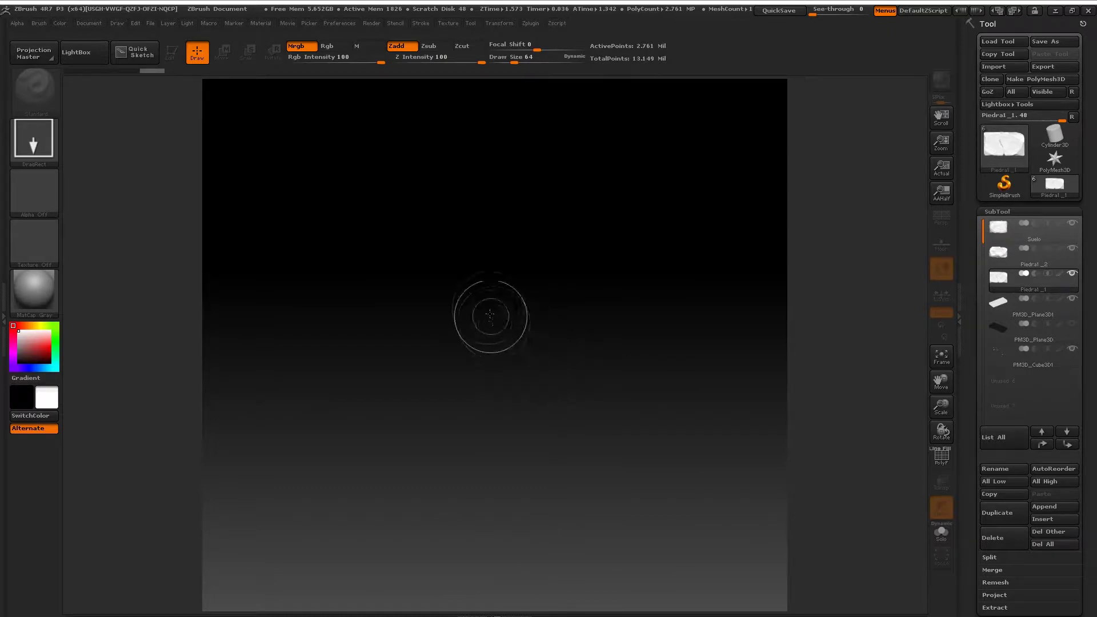
{"action": "left_click_drag", "start_coordinate": [494, 280], "coordinate": [503, 341]}
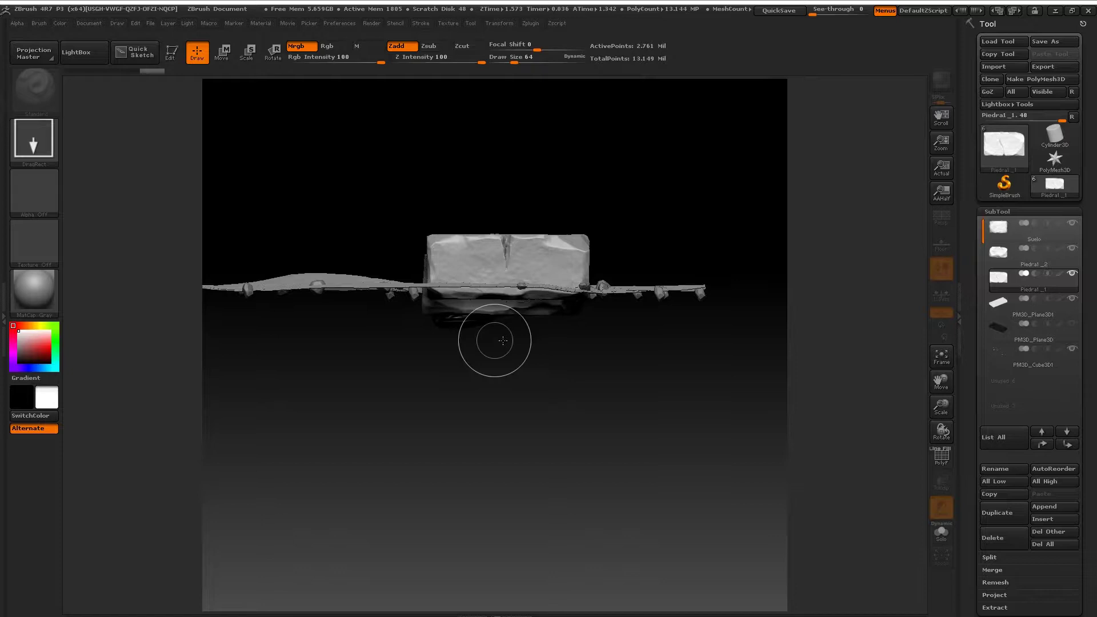
{"action": "left_click", "coordinate": [172, 55]}
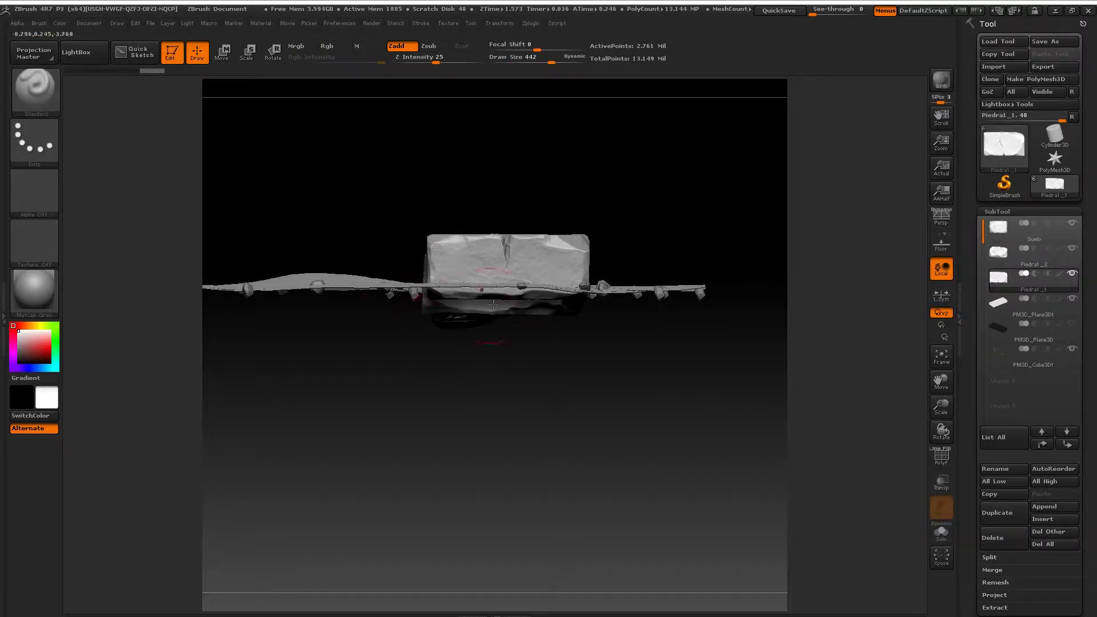
{"action": "left_click_drag", "start_coordinate": [637, 238], "coordinate": [641, 342]}
{"action": "left_click_drag", "start_coordinate": [613, 299], "coordinate": [701, 409], "text": "alt"}
{"action": "mouse_move", "coordinate": [688, 368]}
{"action": "left_mouse_down", "text": "alt"}
{"action": "mouse_move", "coordinate": [677, 334]}
{"action": "mouse_move", "coordinate": [631, 331]}
{"action": "mouse_move", "coordinate": [637, 337]}
{"action": "mouse_move", "coordinate": [662, 301]}
{"action": "left_mouse_up", "text": "alt"}
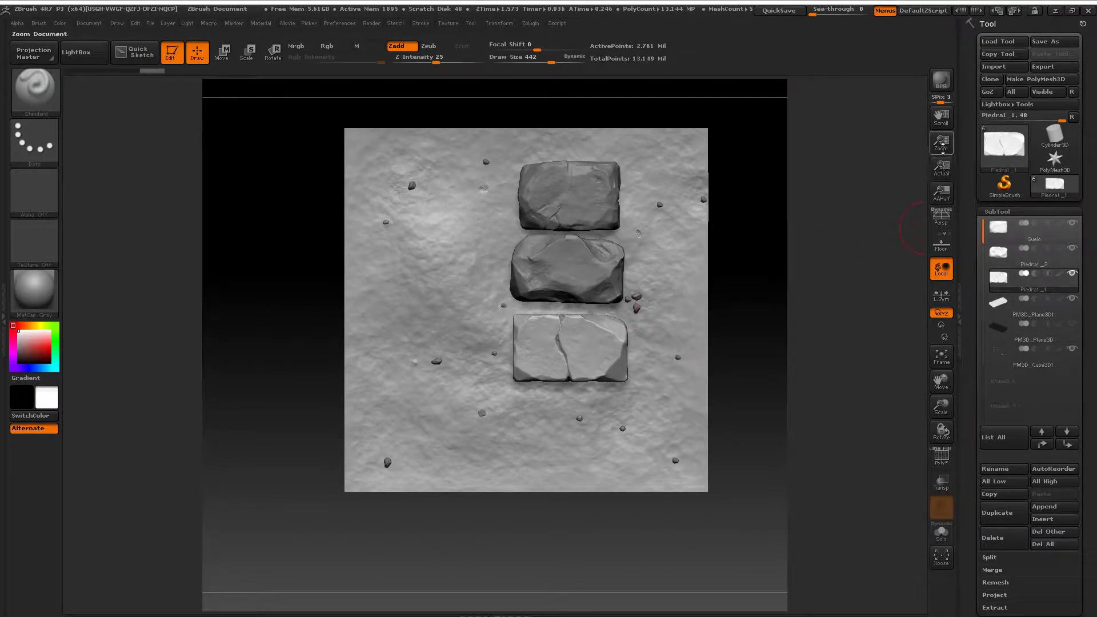
{"action": "left_click_drag", "start_coordinate": [942, 144], "coordinate": [943, 135]}
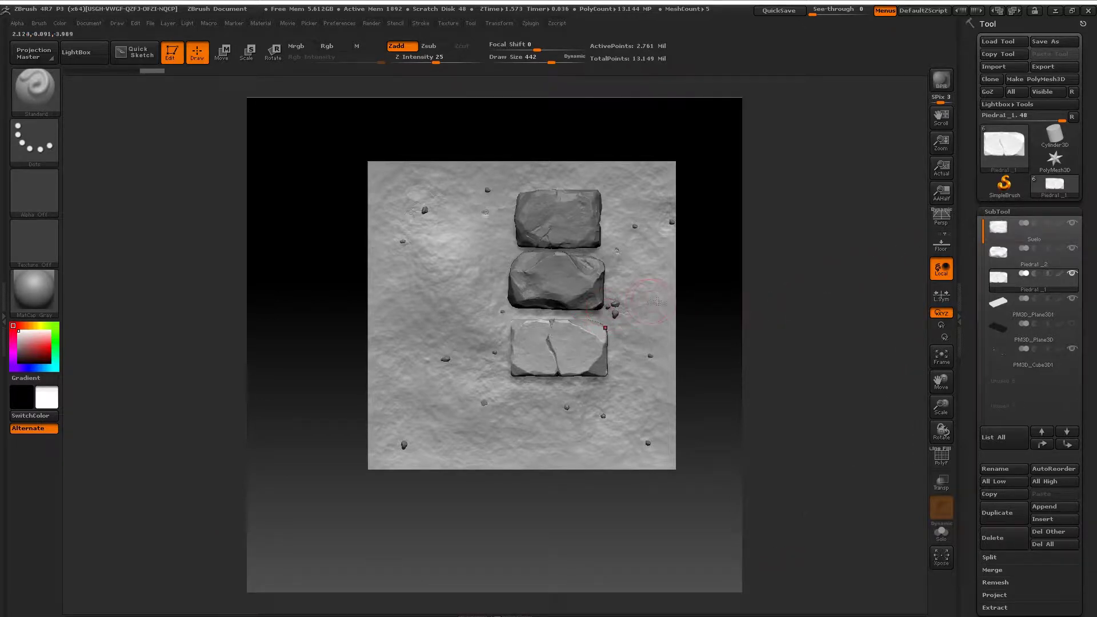
Isolate the flat PM3D_Plane3D subtool and frame it so it fills the square document.
{"action": "left_click", "coordinate": [1005, 338]}
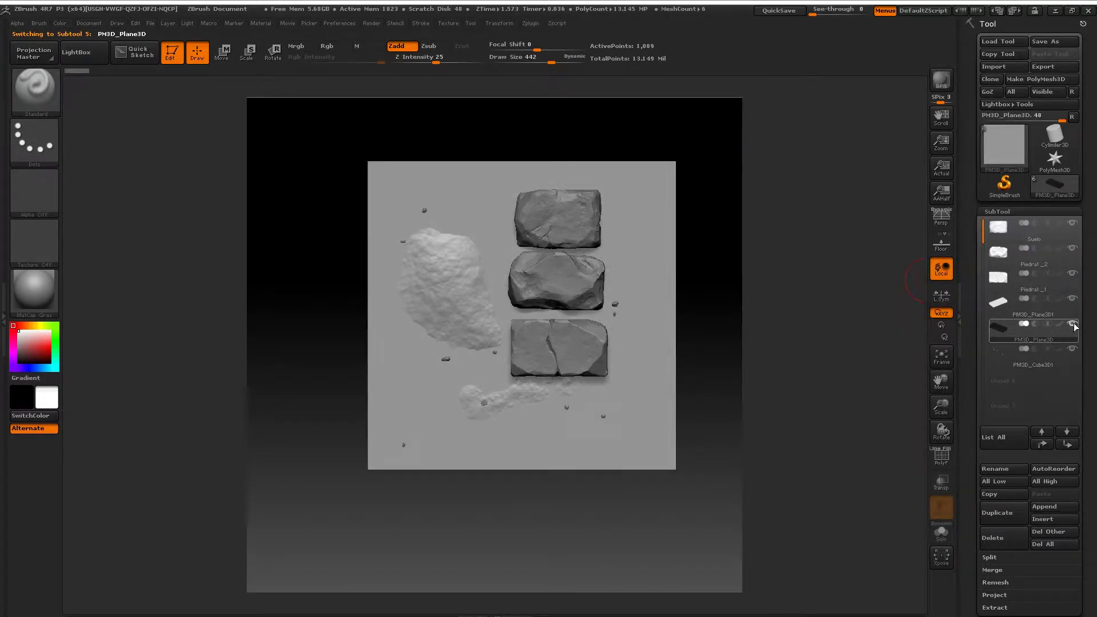
{"action": "left_click", "coordinate": [1072, 324]}
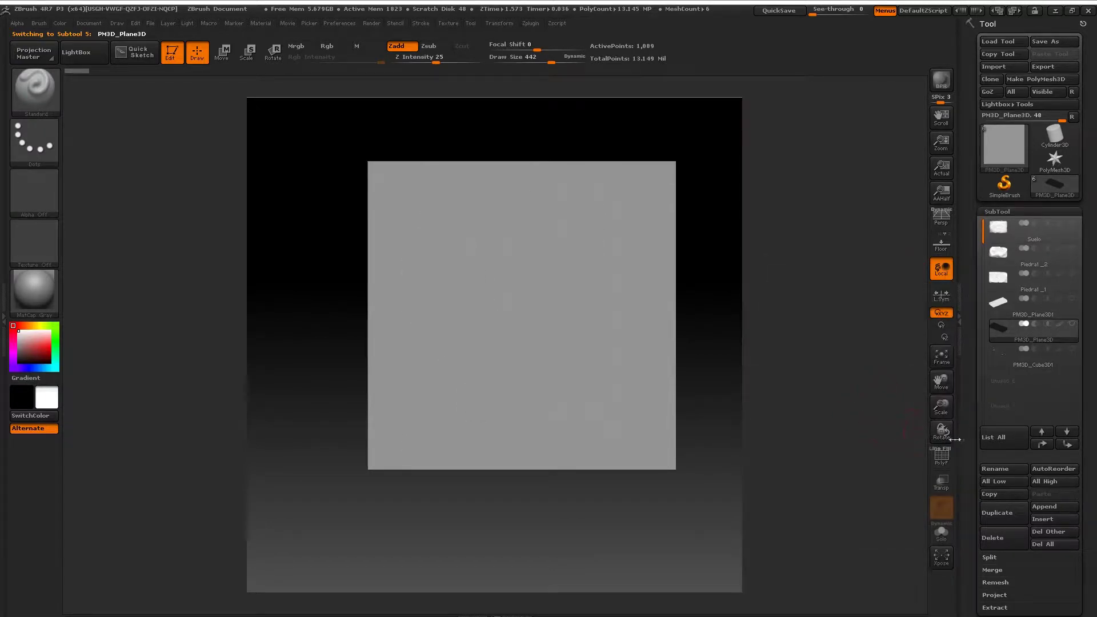
{"action": "left_click", "coordinate": [943, 359]}
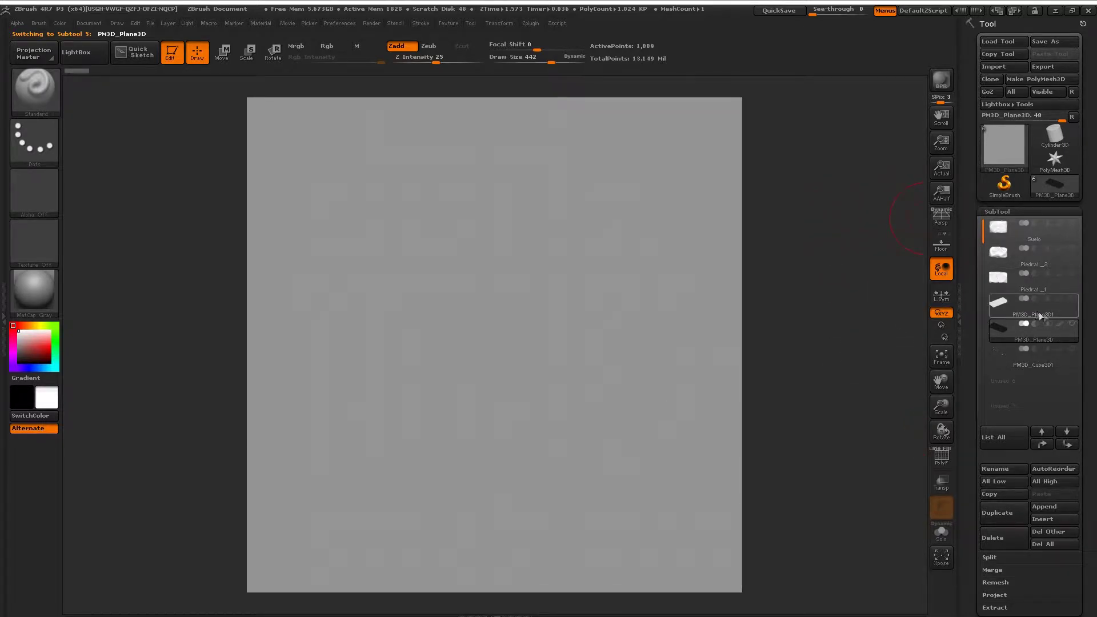
Show all subtools again, select the sculpted ground PM3D_Plane3D1, and hide the flat PM3D_Plane3D.
{"action": "left_click", "coordinate": [1076, 326], "text": "shift"}
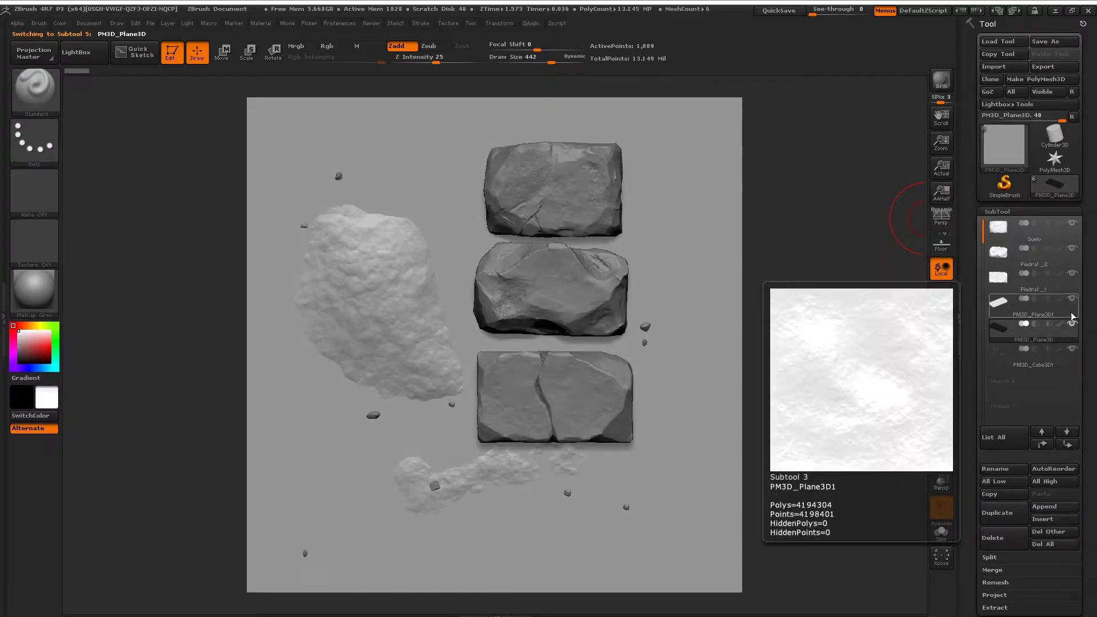
{"action": "left_click", "coordinate": [1072, 317]}
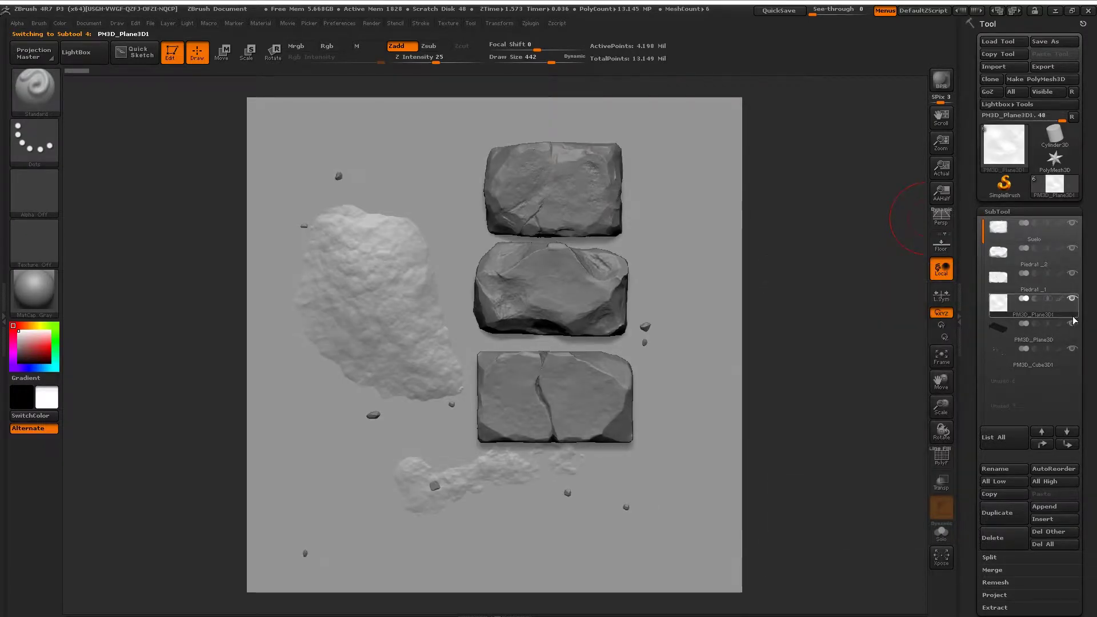
{"action": "left_click", "coordinate": [1074, 328]}
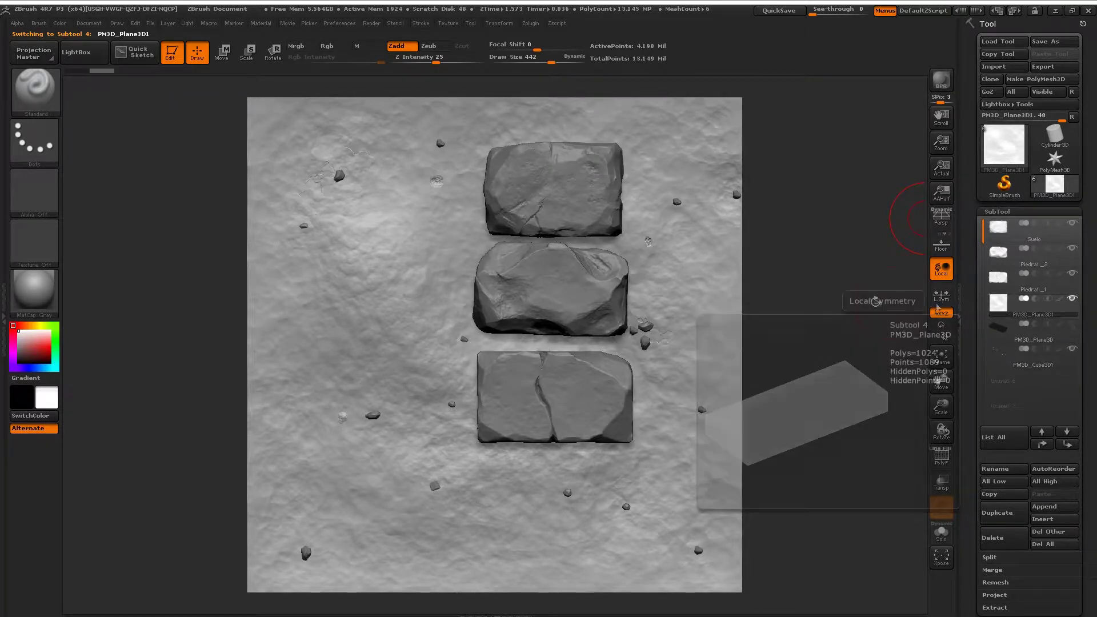
Move the uppermost stone into the ground's upper-left corner and hide the small pebbles subtool.
{"action": "left_click", "coordinate": [577, 214], "text": "alt"}
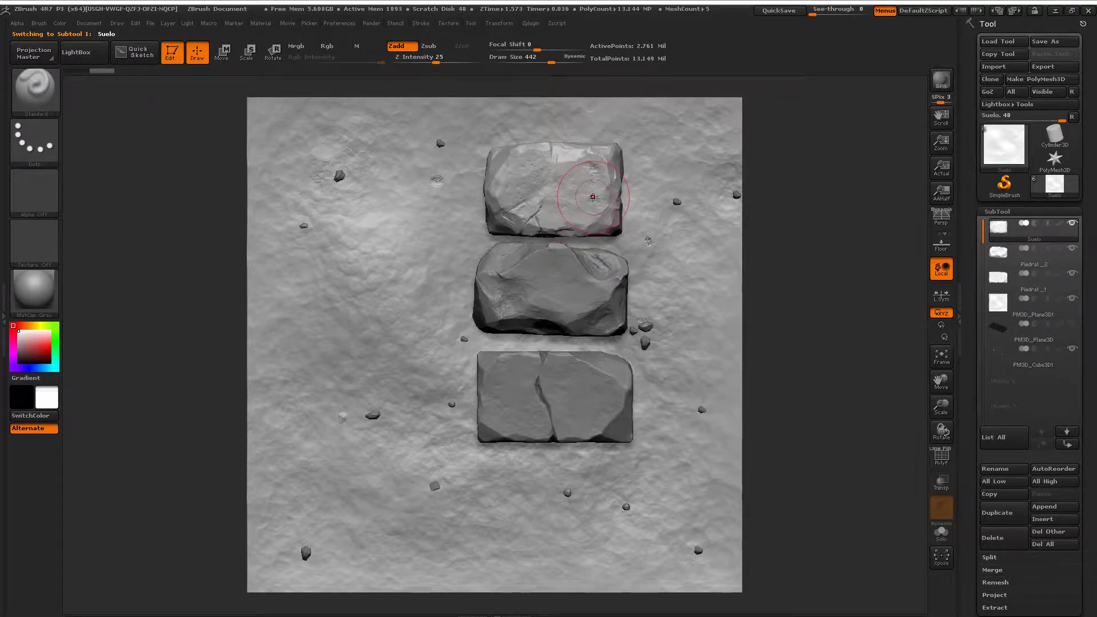
{"action": "key", "text": "w"}
{"action": "left_click_drag", "start_coordinate": [606, 195], "coordinate": [314, 149]}
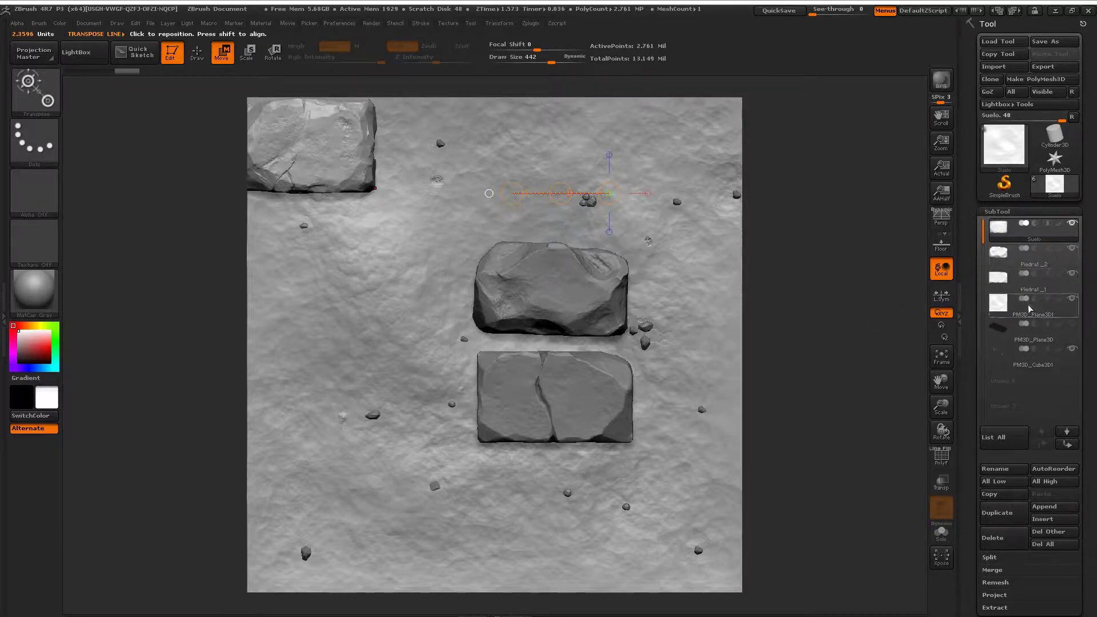
{"action": "left_click", "coordinate": [1072, 350]}
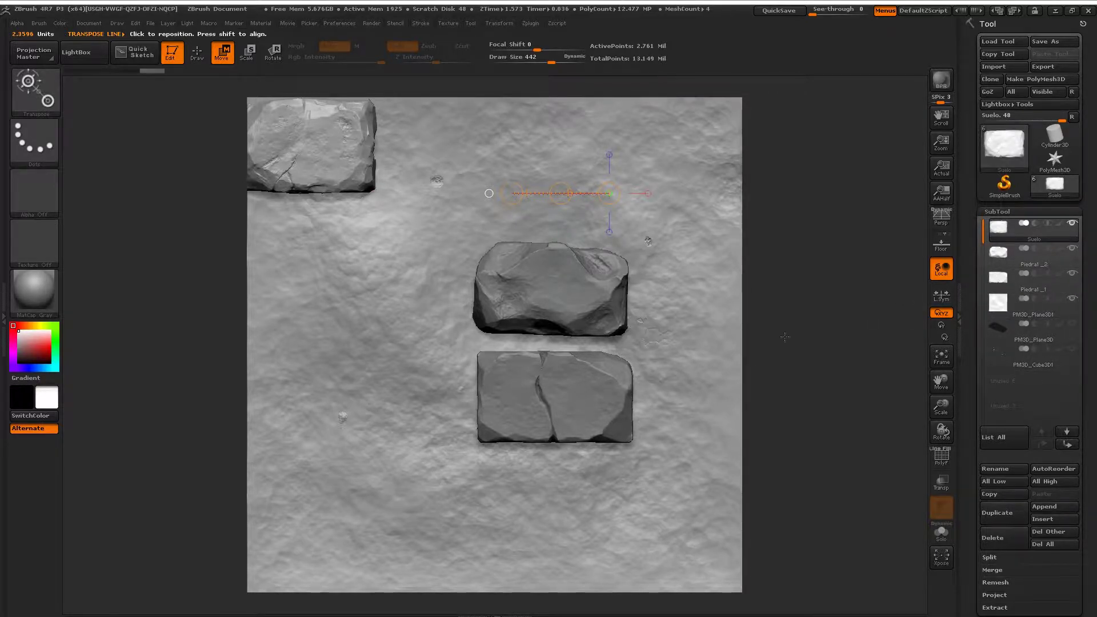
Duplicate the corner stone and shift one of the two copies sideways with a positive X Offset deformation.
{"action": "left_click", "coordinate": [996, 514]}
{"action": "left_click_drag", "start_coordinate": [972, 502], "coordinate": [1011, 409]}
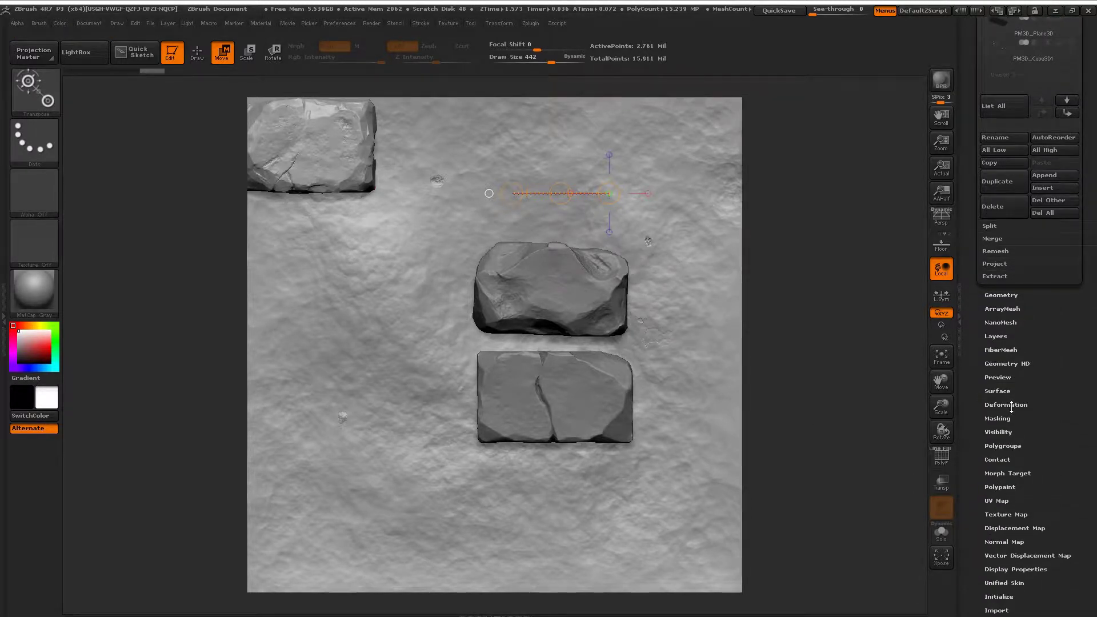
{"action": "left_click", "coordinate": [1010, 405]}
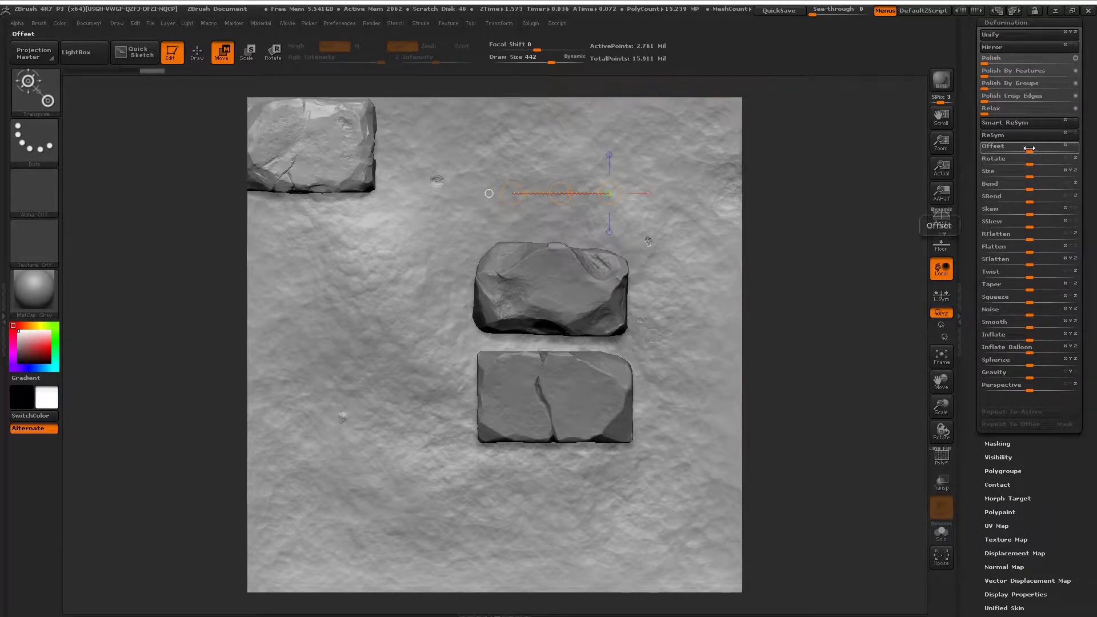
{"action": "left_click_drag", "start_coordinate": [1029, 148], "coordinate": [1077, 151]}
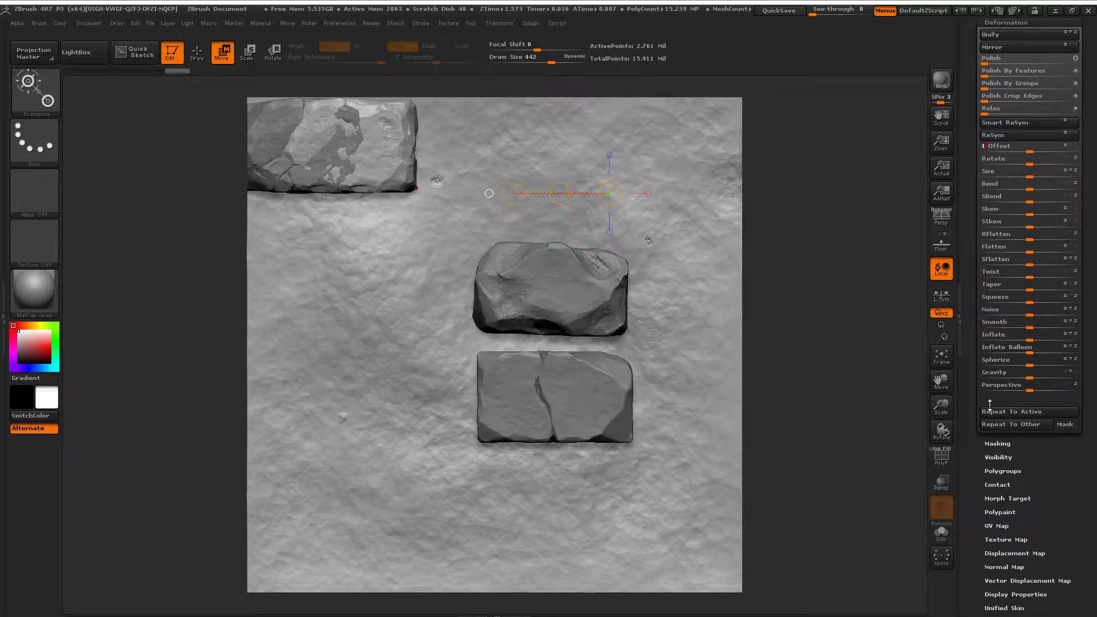
Repeat the X offset on the active stone until it straddles the ground's opposite edge, matching the corner stone for tiling.
{"action": "left_click", "coordinate": [1009, 411]}
{"action": "left_click", "coordinate": [1010, 411]}
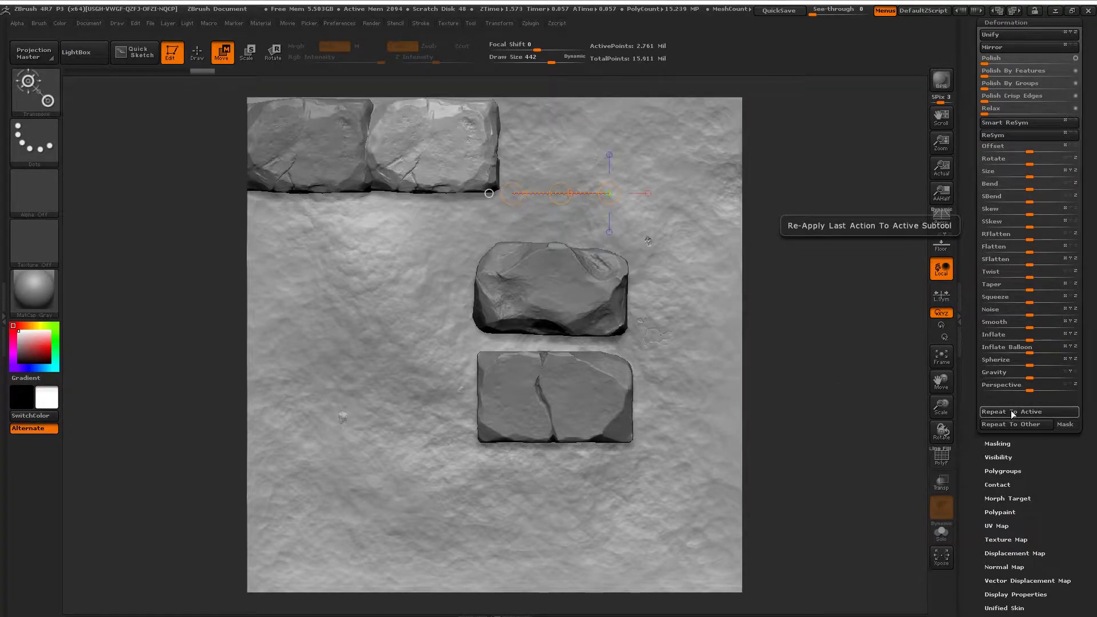
{"action": "left_click", "coordinate": [1010, 412]}
{"action": "left_click", "coordinate": [1015, 412]}
{"action": "left_click", "coordinate": [1015, 412]}
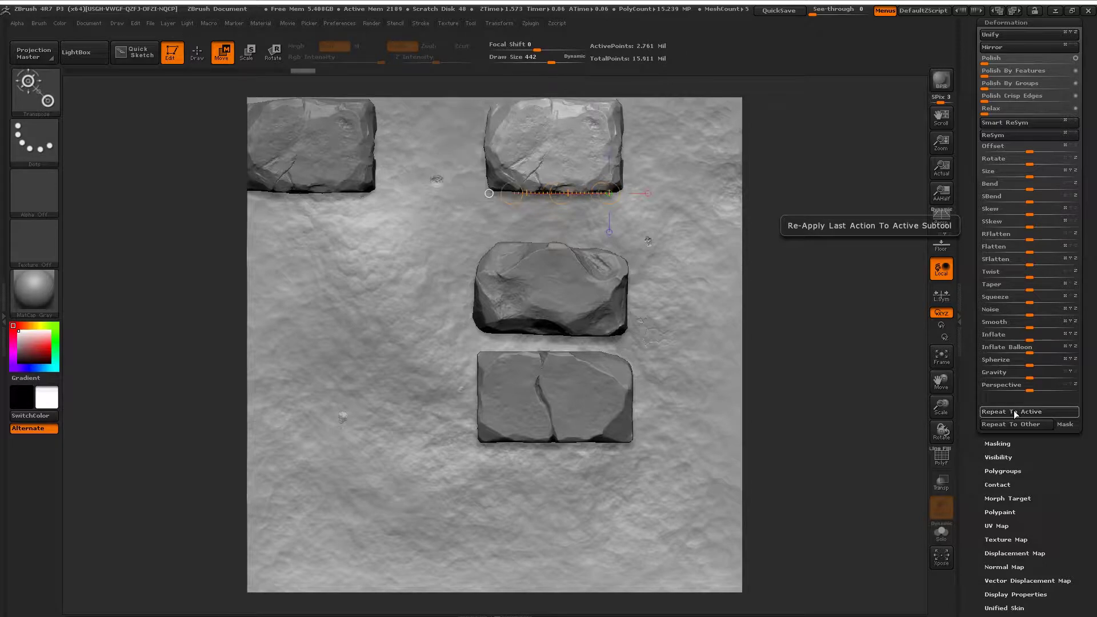
{"action": "left_click", "coordinate": [1015, 412]}
{"action": "left_click", "coordinate": [1015, 412]}
{"action": "left_click", "coordinate": [1015, 412]}
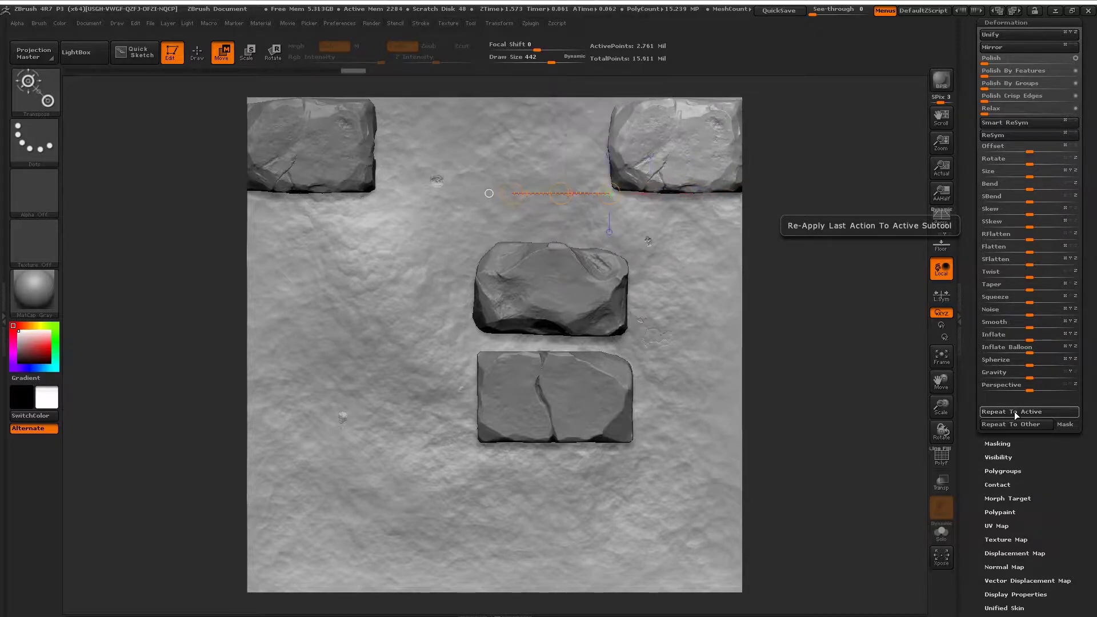
{"action": "left_click", "coordinate": [1014, 412]}
{"action": "left_click", "coordinate": [1015, 412]}
{"action": "left_click", "coordinate": [1015, 412]}
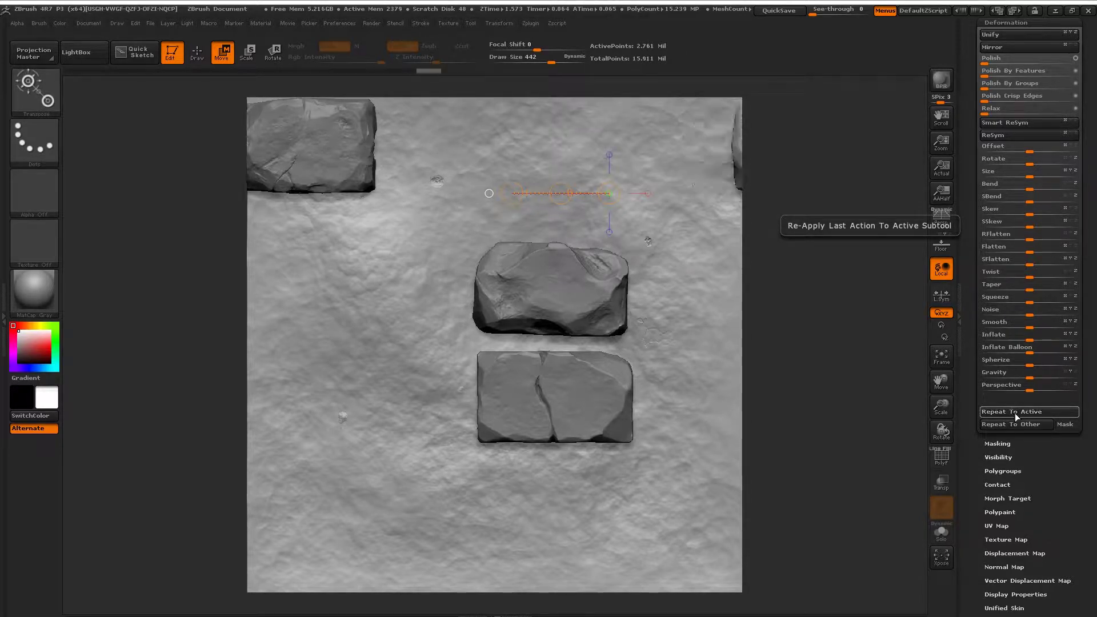
{"action": "left_click", "coordinate": [1015, 412]}
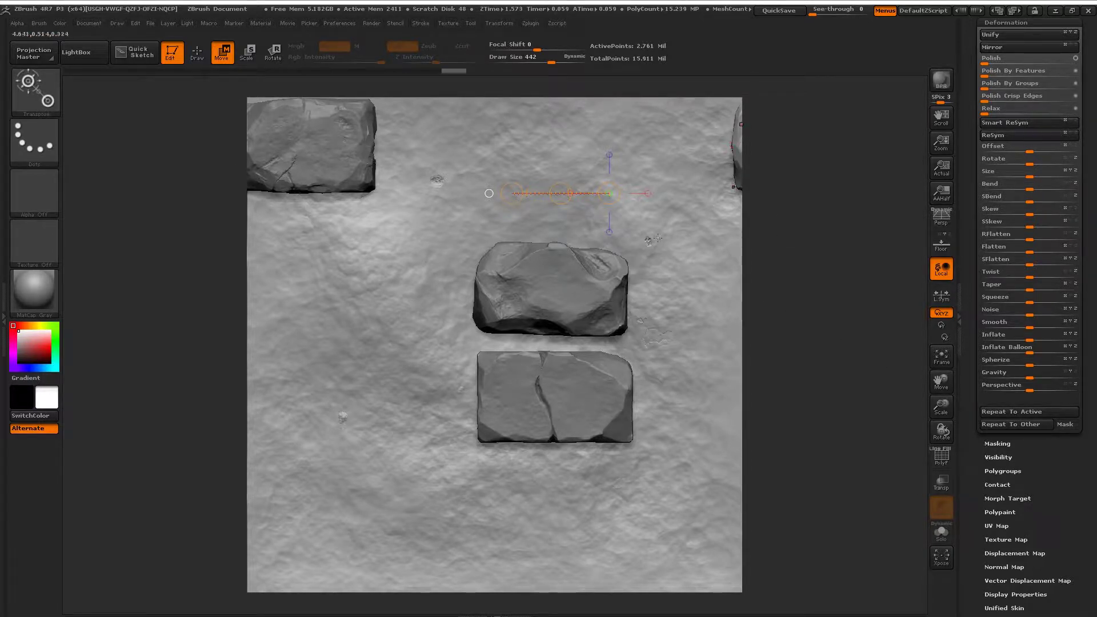
Move the other two stones into the top row, between the corner stone and its offset copy.
{"action": "left_click", "coordinate": [565, 300], "text": "alt"}
{"action": "mouse_move", "coordinate": [607, 294]}
{"action": "left_mouse_down", "text": "shift"}
{"action": "mouse_move", "coordinate": [525, 296]}
{"action": "mouse_move", "coordinate": [557, 278]}
{"action": "mouse_move", "coordinate": [497, 165]}
{"action": "mouse_move", "coordinate": [468, 151]}
{"action": "left_mouse_up", "text": "shift"}
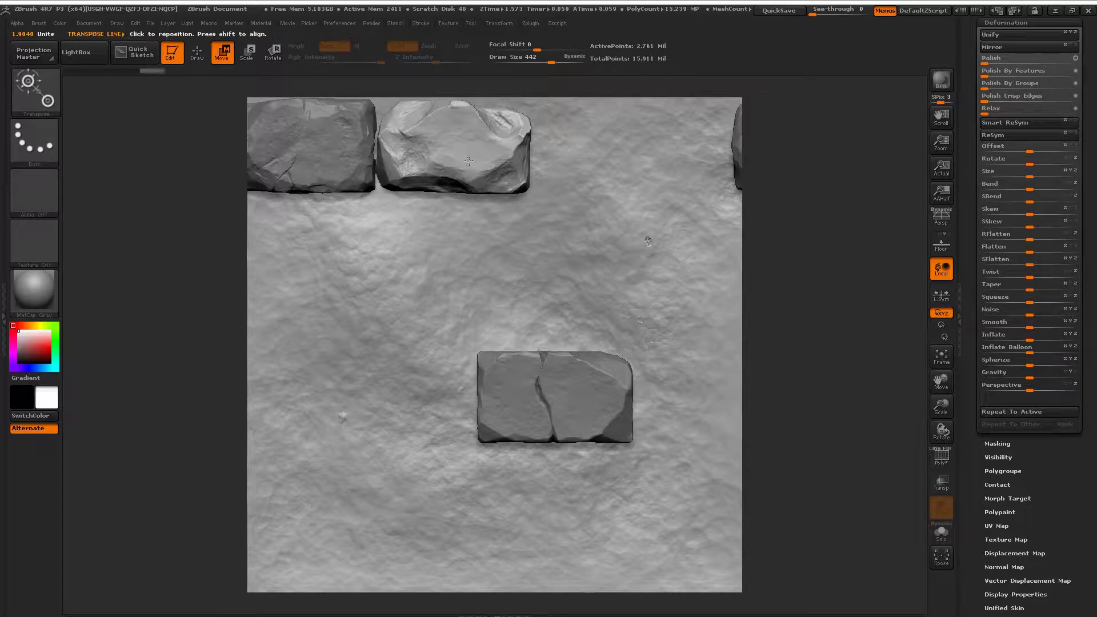
{"action": "left_click", "coordinate": [567, 409], "text": "alt"}
{"action": "mouse_move", "coordinate": [612, 402]}
{"action": "left_mouse_down"}
{"action": "mouse_move", "coordinate": [517, 402]}
{"action": "mouse_move", "coordinate": [623, 247]}
{"action": "mouse_move", "coordinate": [624, 150]}
{"action": "left_mouse_up"}
{"action": "key", "text": "w"}
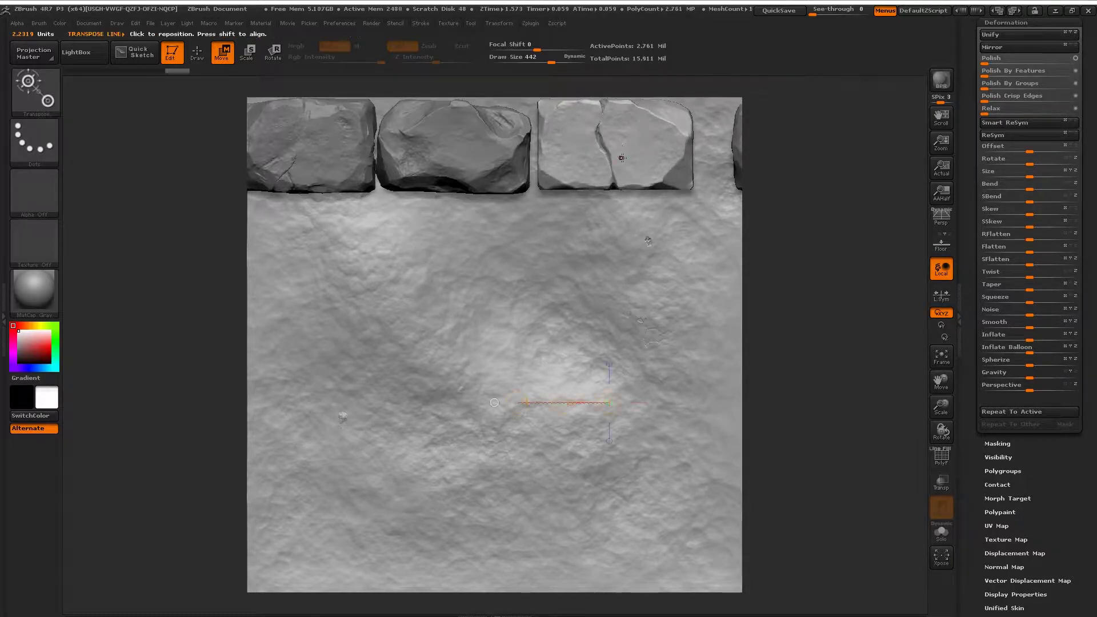
{"action": "left_click_drag", "start_coordinate": [560, 155], "coordinate": [633, 152], "text": "shift"}
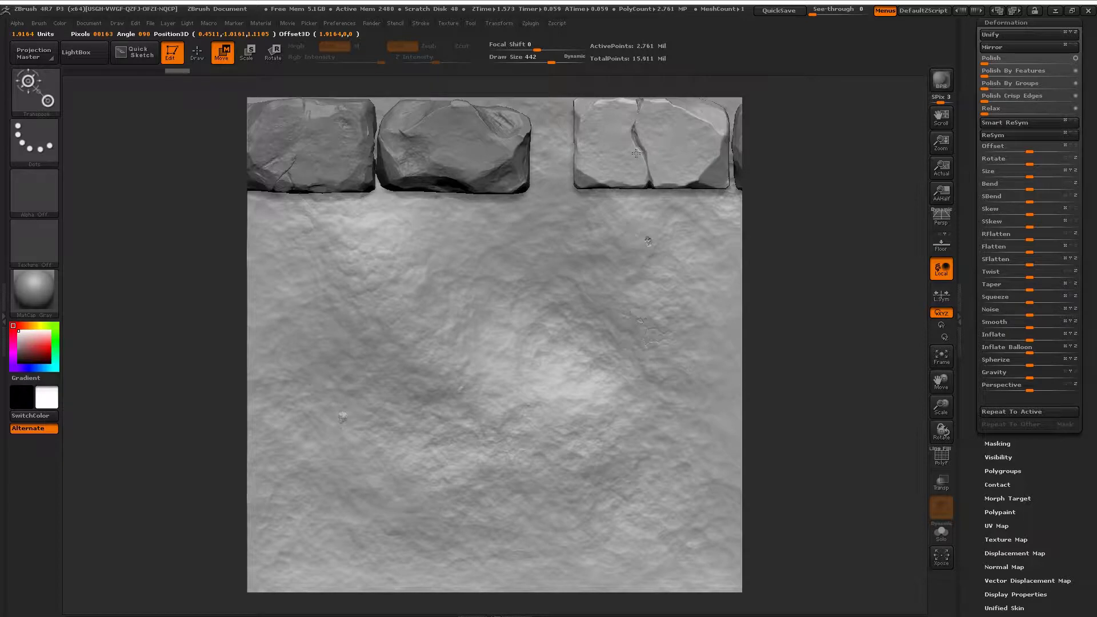
Duplicate the cracked stone in the top row and move the copy directly below it to start a second row.
{"action": "left_click_drag", "start_coordinate": [636, 153], "coordinate": [636, 153]}
{"action": "left_click_drag", "start_coordinate": [705, 150], "coordinate": [627, 151], "text": "shift"}
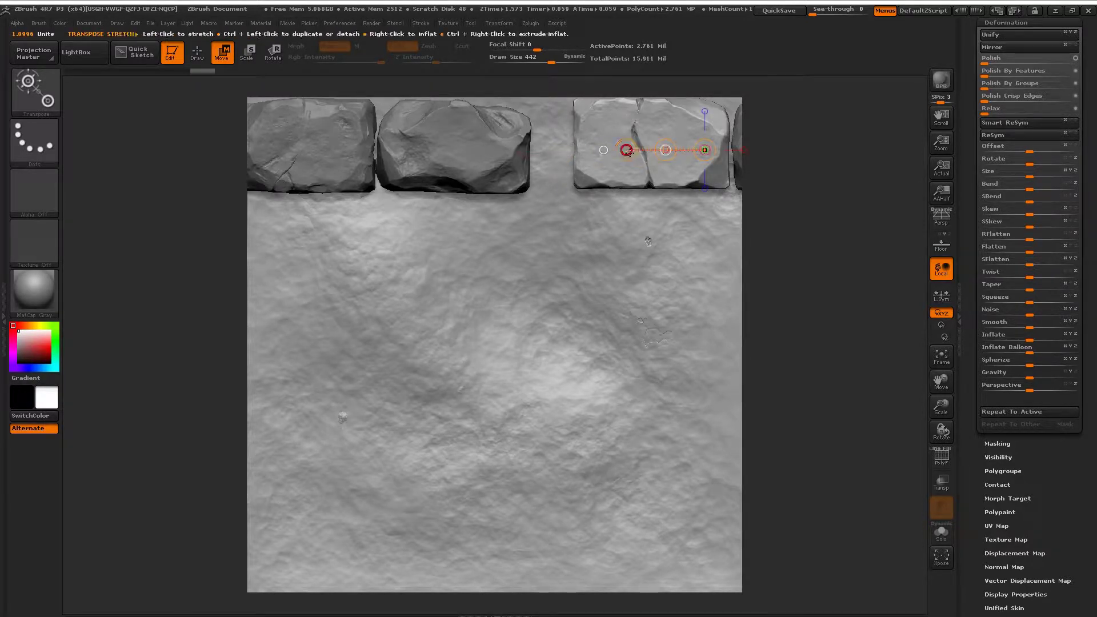
{"action": "left_click_drag", "start_coordinate": [967, 263], "coordinate": [970, 342]}
{"action": "left_click", "coordinate": [1014, 83]}
{"action": "left_click", "coordinate": [1009, 69]}
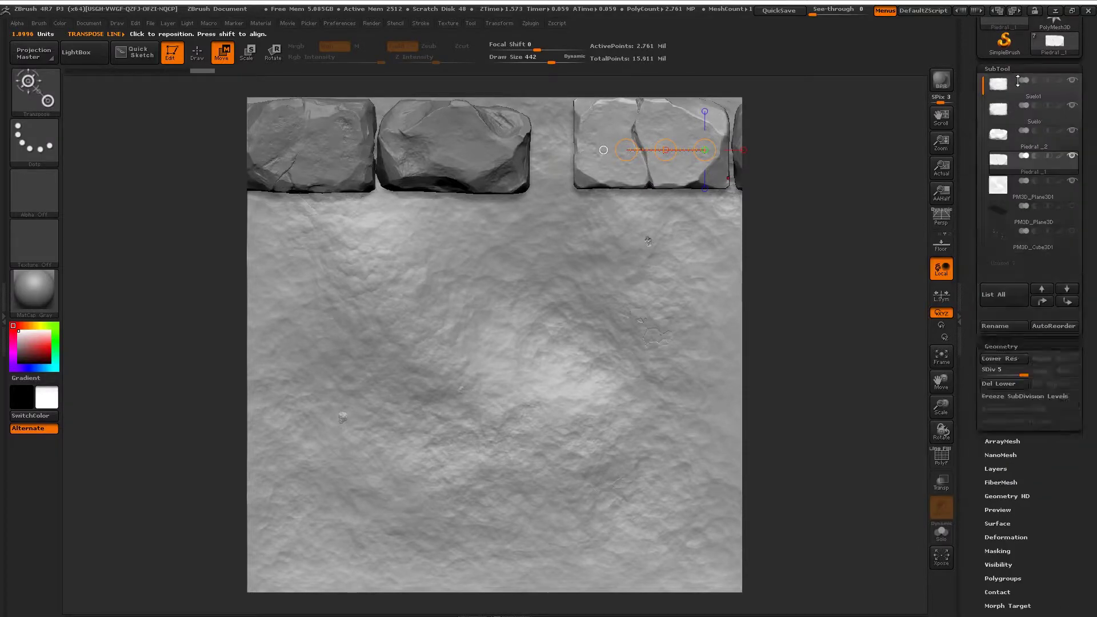
{"action": "left_click", "coordinate": [1007, 593]}
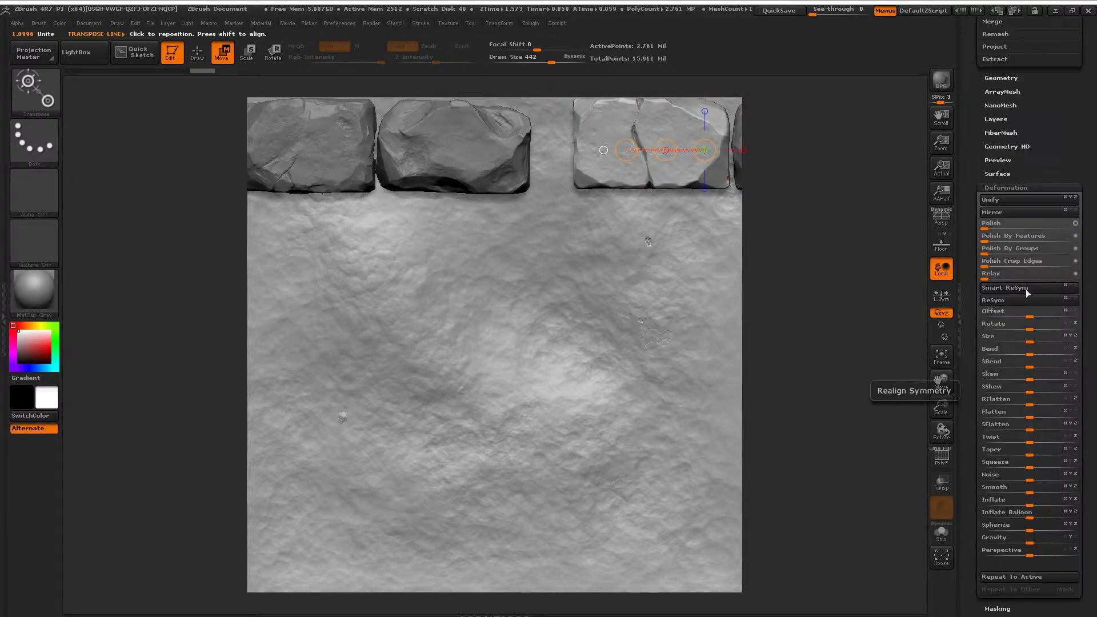
{"action": "scroll", "coordinate": [1088, 231], "scroll_direction": "up", "scroll_amount": 10}
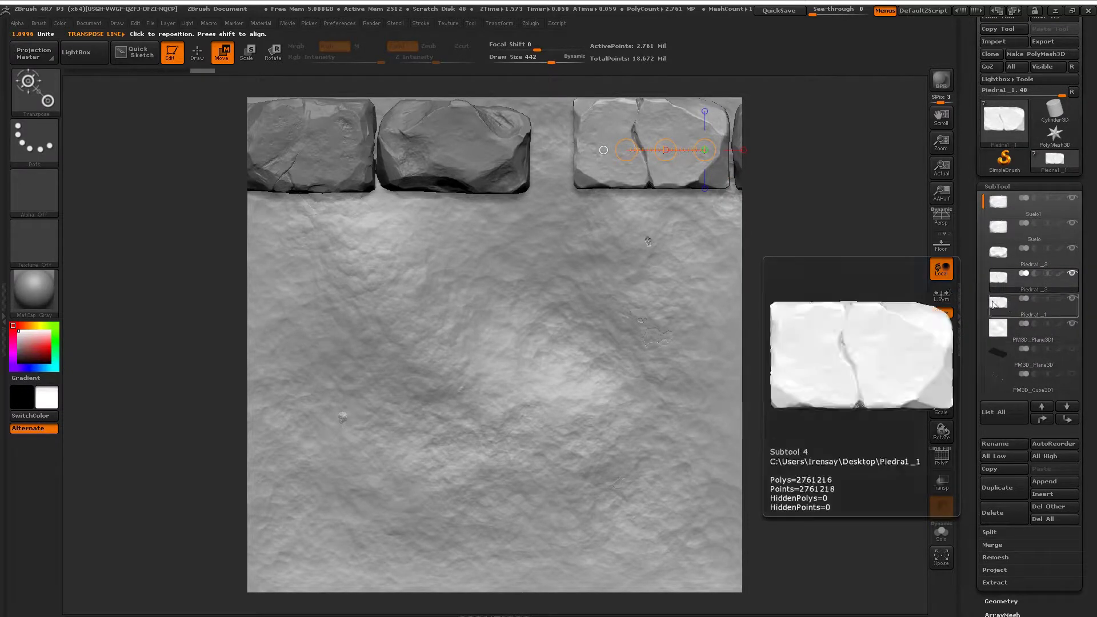
{"action": "left_click", "coordinate": [997, 487]}
{"action": "left_click_drag", "start_coordinate": [666, 150], "coordinate": [677, 276]}
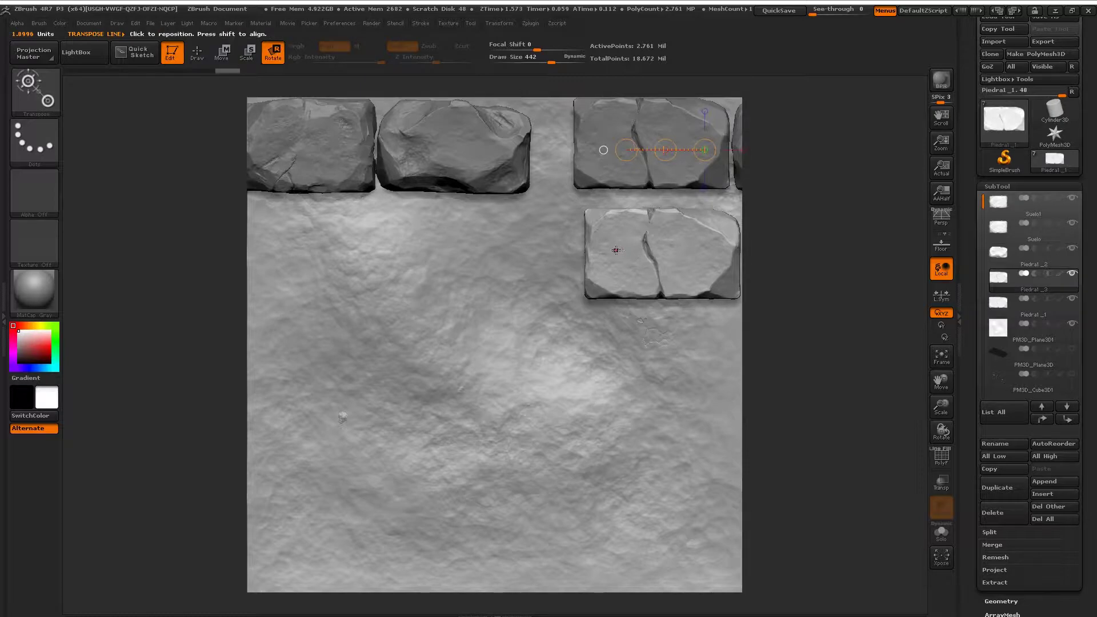
Try to rotate the copied cracked stone about its long axis so a different face points up.
{"action": "left_click_drag", "start_coordinate": [616, 250], "coordinate": [703, 251]}
{"action": "key", "text": "e"}
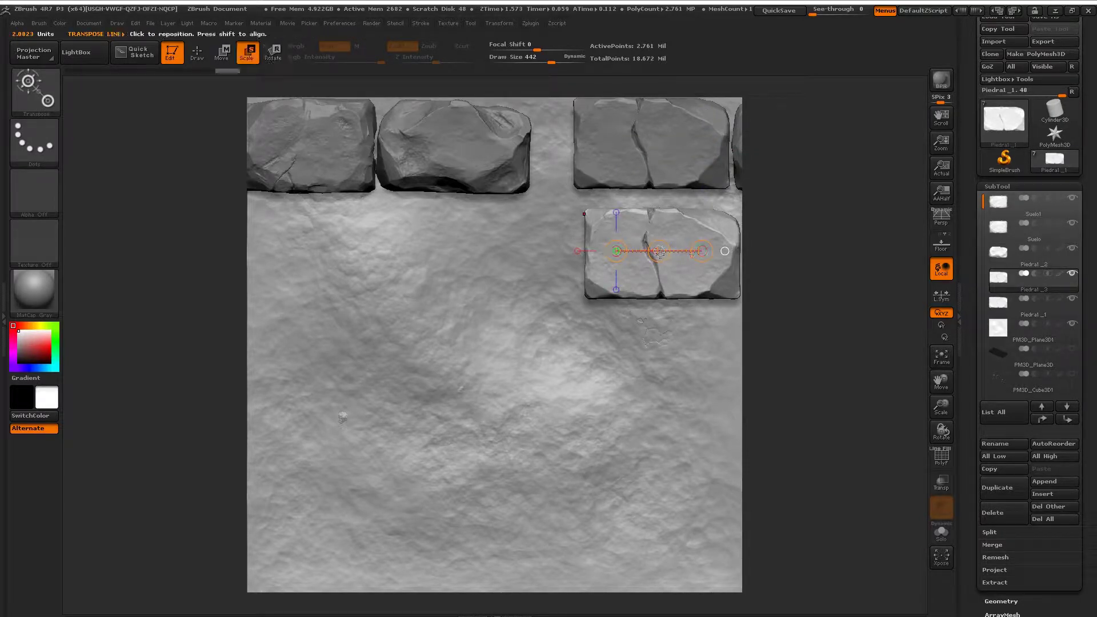
{"action": "key", "text": "w"}
{"action": "key", "text": "r"}
{"action": "left_click_drag", "start_coordinate": [659, 252], "coordinate": [996, 313]}
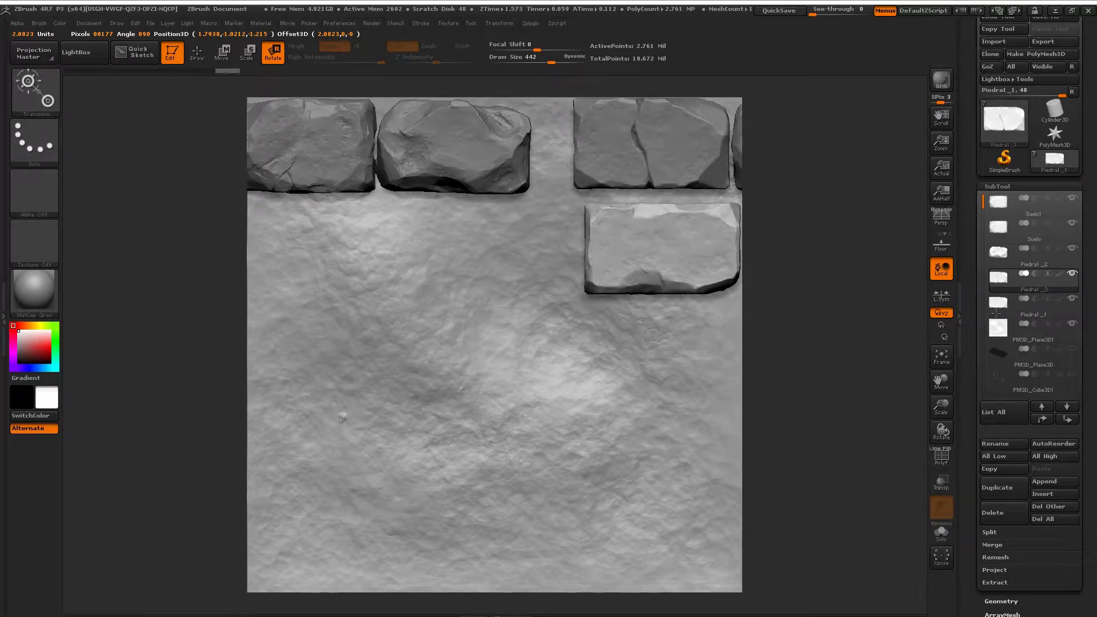
{"action": "left_click_drag", "start_coordinate": [822, 291], "coordinate": [798, 287]}
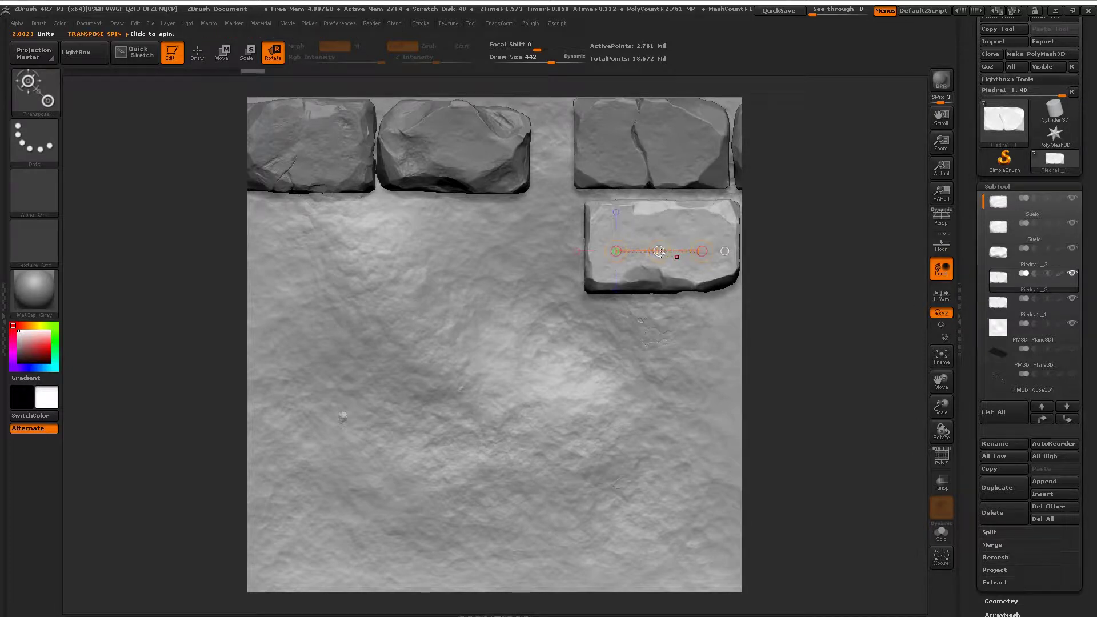
Try to reposition and tilt the copied stone from the side, and undo its recent moves and rotations.
{"action": "key", "text": "w"}
{"action": "left_click_drag", "start_coordinate": [655, 251], "coordinate": [692, 197]}
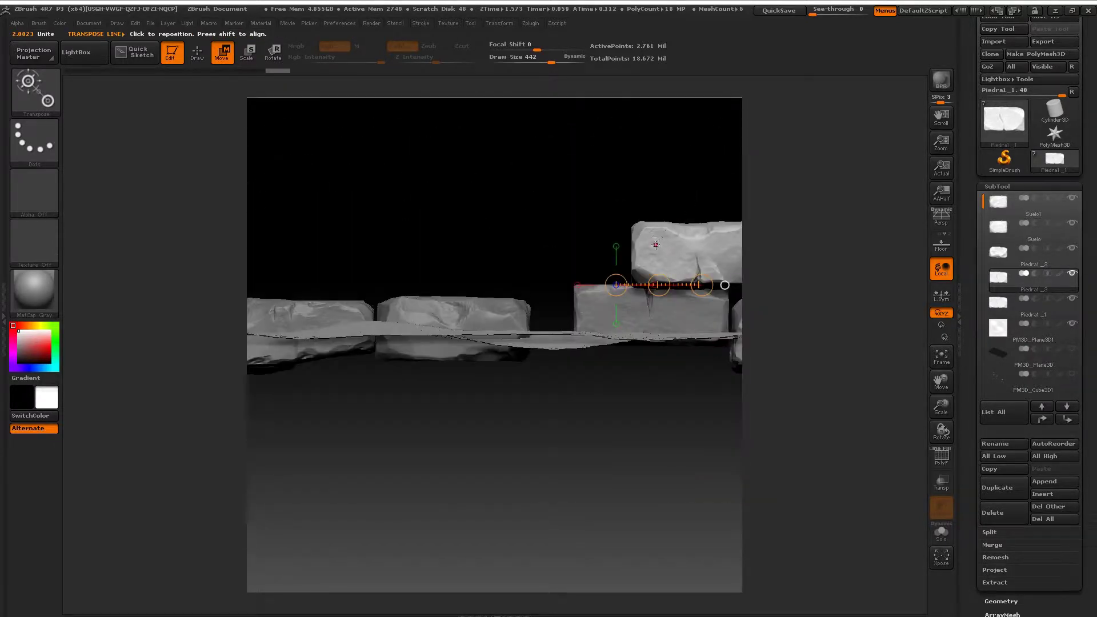
{"action": "left_click_drag", "start_coordinate": [655, 244], "coordinate": [526, 323]}
{"action": "left_click_drag", "start_coordinate": [571, 268], "coordinate": [632, 273]}
{"action": "key", "text": "r"}
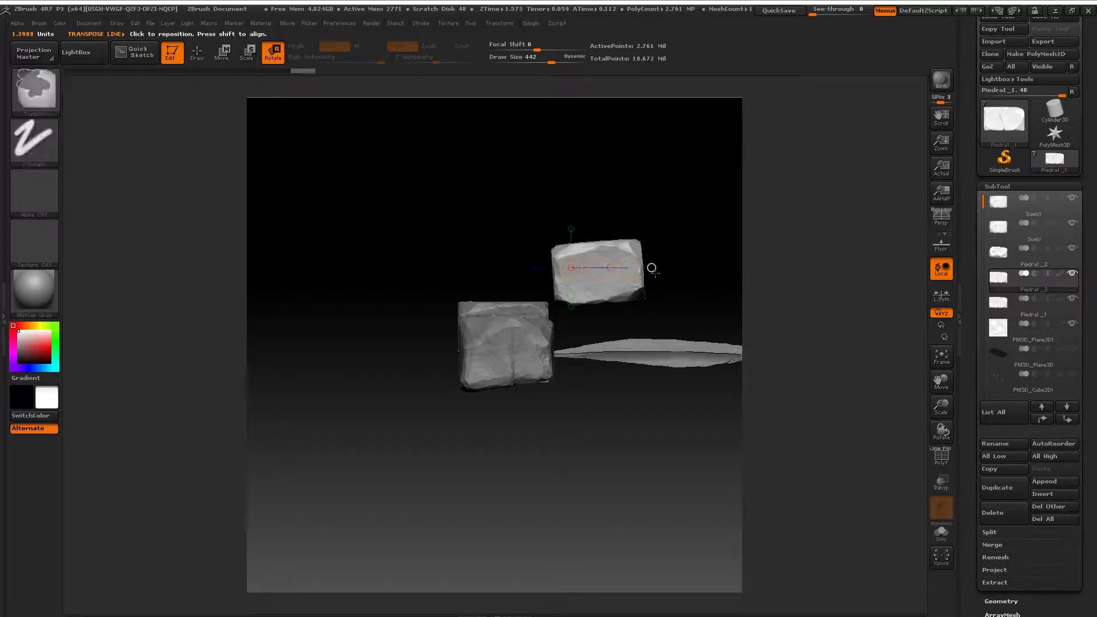
{"action": "key", "text": "ctrl+z"}
{"action": "key", "text": "ctrl+z"}
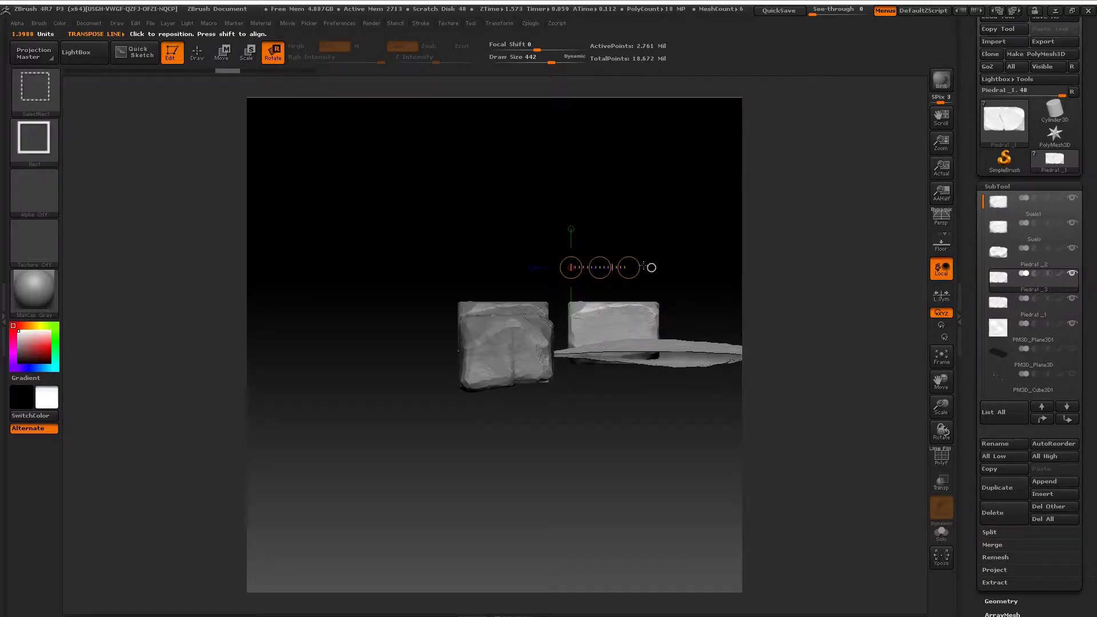
{"action": "key", "text": "ctrl+shift+z"}
{"action": "key", "text": "ctrl+z"}
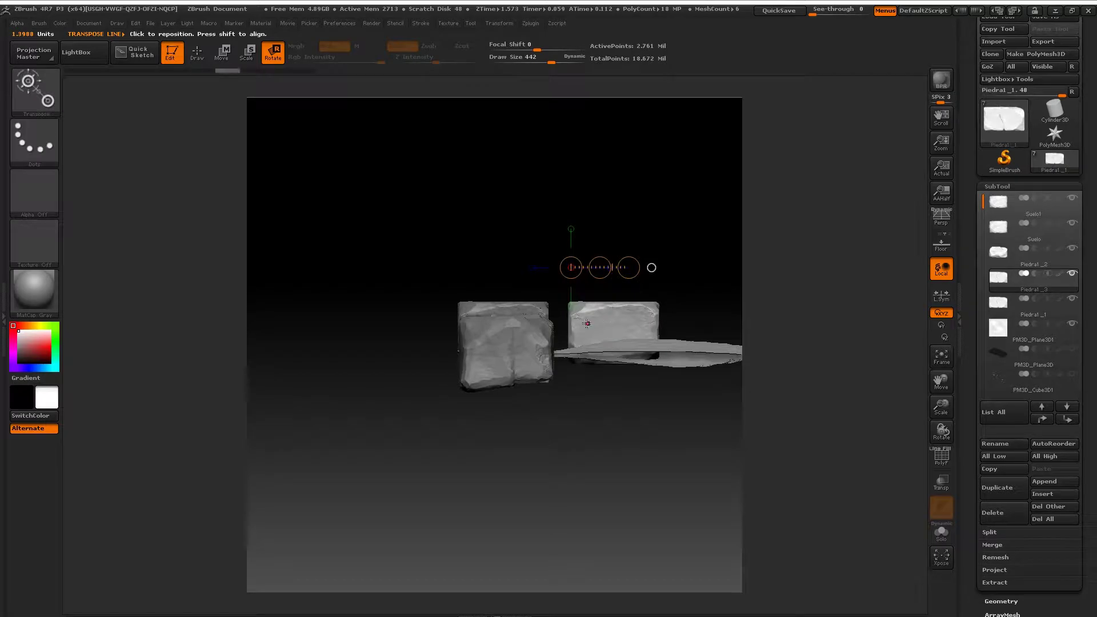
Rotate the copied stone about its long axis, using a new aligned transpose line, so its uncracked face points up.
{"action": "left_click_drag", "start_coordinate": [576, 327], "coordinate": [660, 326], "text": "shift"}
{"action": "right_click_drag", "start_coordinate": [612, 313], "coordinate": [629, 360]}
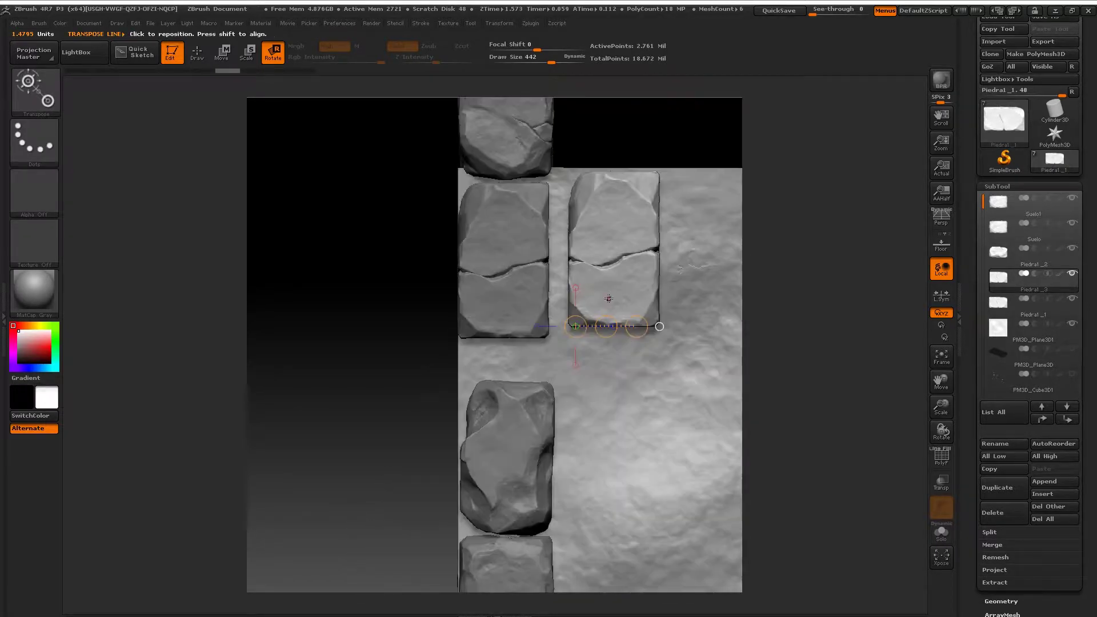
{"action": "left_click_drag", "start_coordinate": [616, 307], "coordinate": [616, 217], "text": "shift"}
{"action": "right_click_drag", "start_coordinate": [616, 263], "coordinate": [666, 334]}
{"action": "left_click_drag", "start_coordinate": [668, 350], "coordinate": [1034, 398]}
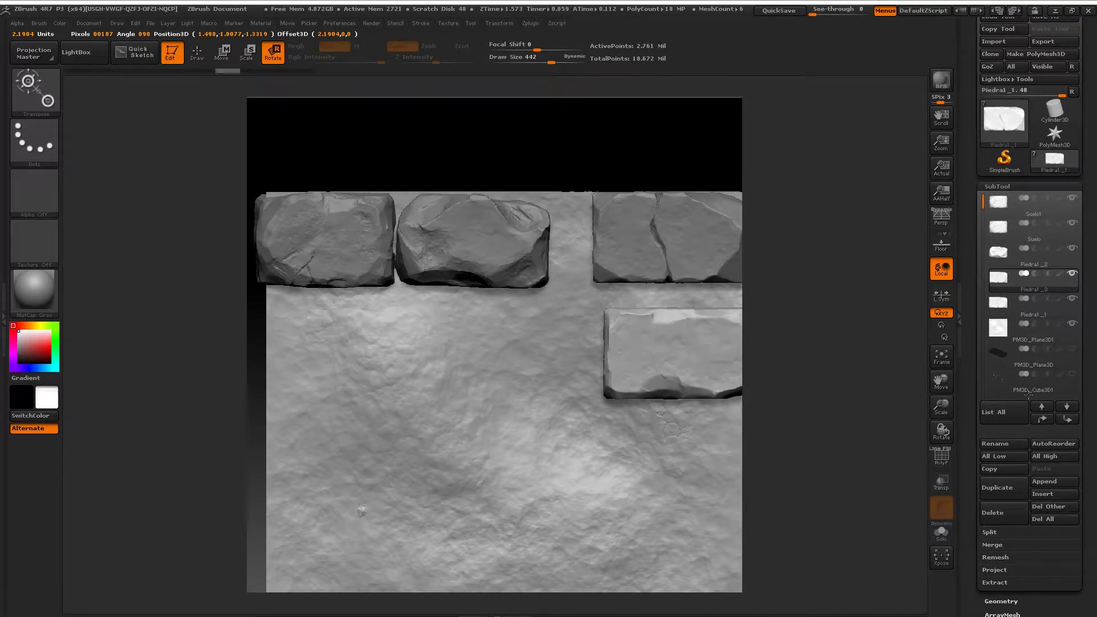
Duplicate the second stone of the top row and move the copy below it into the second row.
{"action": "right_click_drag", "start_coordinate": [674, 377], "coordinate": [320, 502]}
{"action": "left_click", "coordinate": [469, 277], "text": "alt"}
{"action": "right_click_drag", "start_coordinate": [470, 278], "coordinate": [503, 273], "text": "alt"}
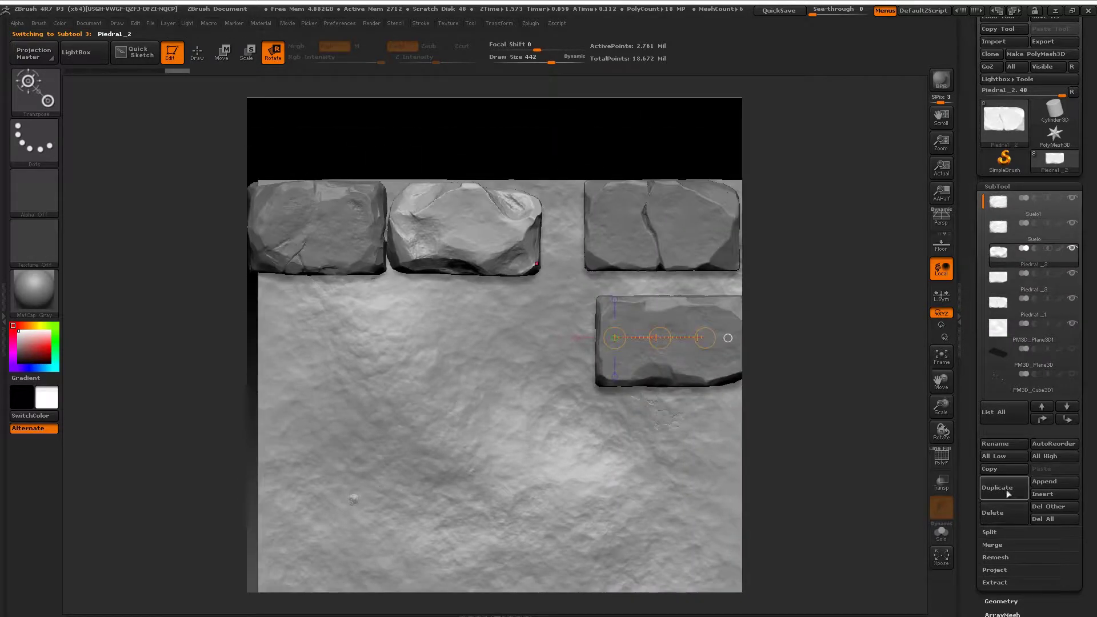
{"action": "left_click", "coordinate": [1006, 492]}
{"action": "key", "text": "w"}
{"action": "mouse_move", "coordinate": [483, 223]}
{"action": "left_mouse_down", "text": "shift"}
{"action": "mouse_move", "coordinate": [491, 360]}
{"action": "mouse_move", "coordinate": [522, 345]}
{"action": "left_mouse_up", "text": "shift"}
Try to rotate the new copy with a transpose line along its length, and undo the rotations.
{"action": "key", "text": "r"}
{"action": "right_click_drag", "start_coordinate": [506, 377], "coordinate": [501, 311]}
{"action": "left_click_drag", "start_coordinate": [494, 342], "coordinate": [769, 376]}
{"action": "right_click_drag", "start_coordinate": [535, 385], "coordinate": [586, 324], "text": "shift"}
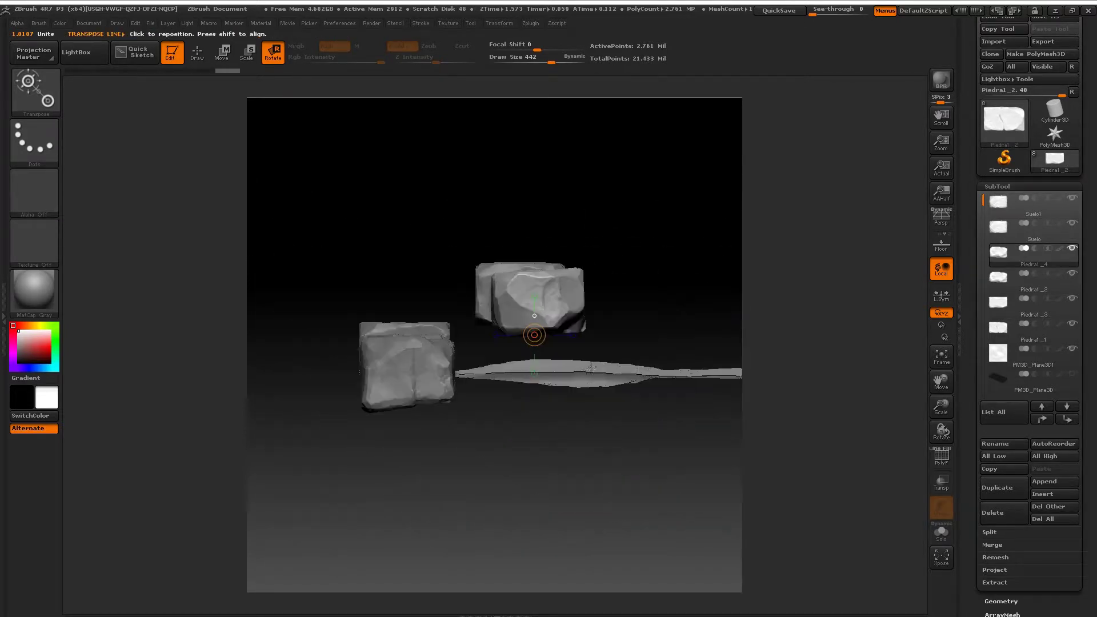
{"action": "key", "text": "ctrl+z"}
{"action": "left_click_drag", "start_coordinate": [536, 335], "coordinate": [602, 375]}
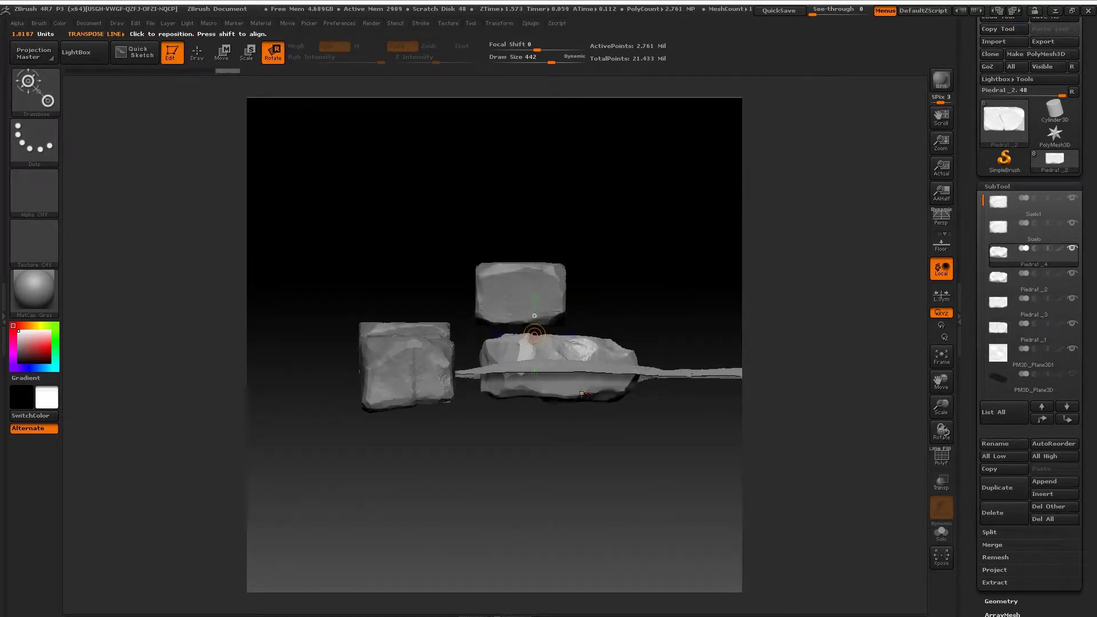
{"action": "key", "text": "ctrl+z"}
Rotate the new copy about its long axis from the side view and move it clear of the top row.
{"action": "left_click_drag", "start_coordinate": [499, 361], "coordinate": [585, 361], "text": "shift"}
{"action": "left_click_drag", "start_coordinate": [443, 304], "coordinate": [405, 361], "text": "shift"}
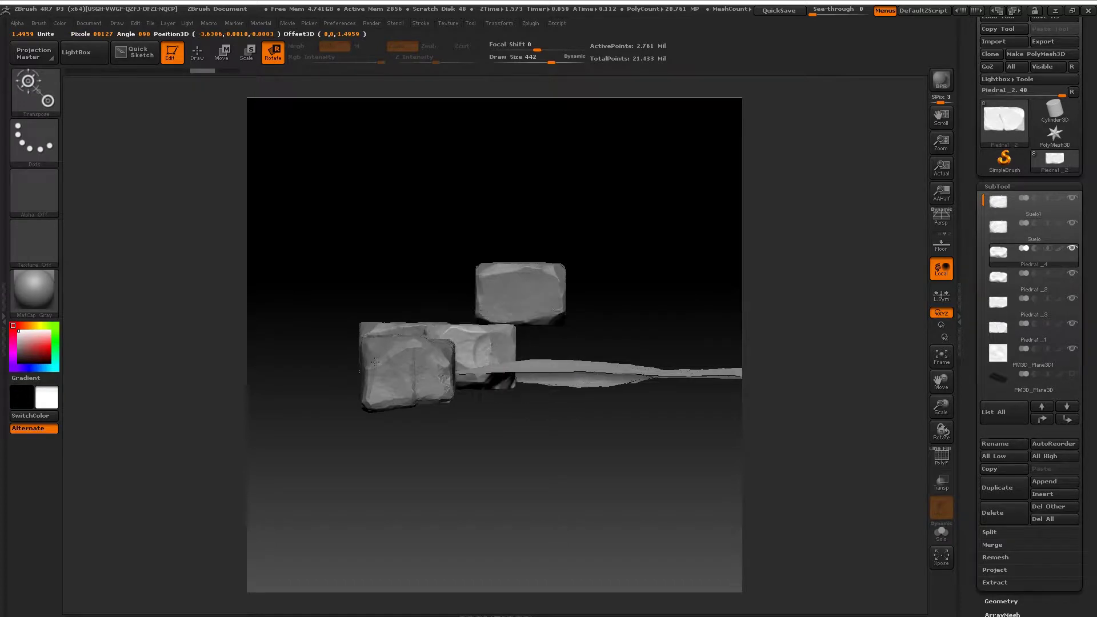
{"action": "key", "text": "w"}
{"action": "left_click_drag", "start_coordinate": [542, 362], "coordinate": [623, 291]}
{"action": "right_click_drag", "start_coordinate": [623, 291], "coordinate": [619, 366]}
Duplicate the corner stone and place the copy in the second row, level with its neighbouring stones.
{"action": "left_click", "coordinate": [396, 416], "text": "alt"}
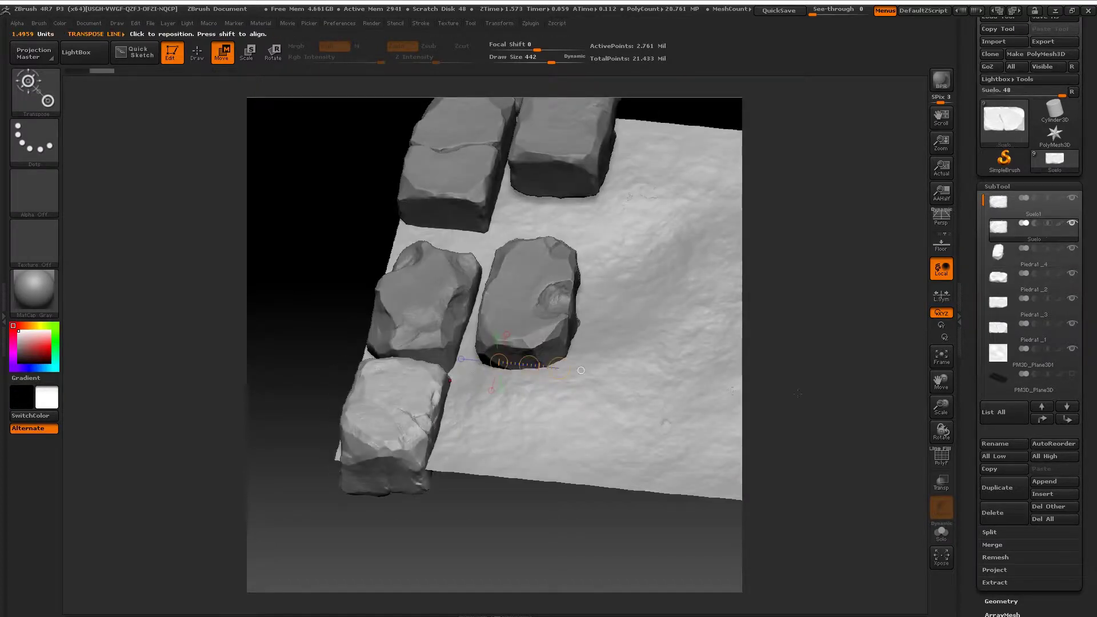
{"action": "left_click", "coordinate": [984, 486]}
{"action": "left_click_drag", "start_coordinate": [370, 417], "coordinate": [511, 430]}
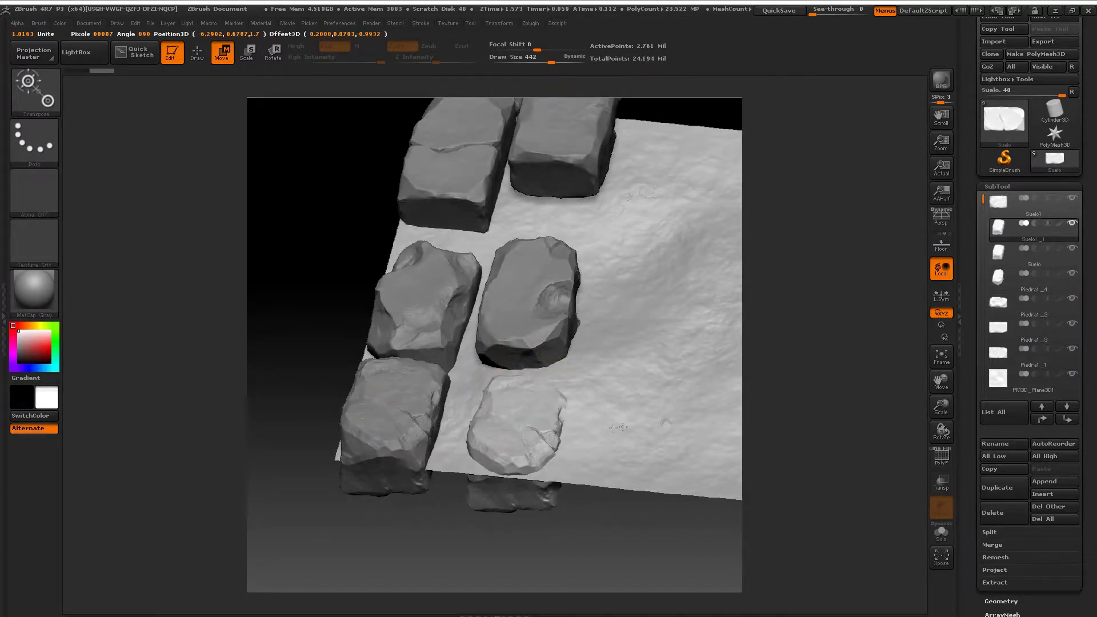
{"action": "right_click_drag", "start_coordinate": [511, 430], "coordinate": [514, 366], "text": "shift"}
{"action": "left_click_drag", "start_coordinate": [517, 449], "coordinate": [509, 416]}
{"action": "mouse_move", "coordinate": [509, 416]}
{"action": "right_mouse_down"}
{"action": "mouse_move", "coordinate": [519, 445]}
{"action": "mouse_move", "coordinate": [503, 426]}
{"action": "right_mouse_up"}
{"action": "left_click_drag", "start_coordinate": [495, 404], "coordinate": [548, 397]}
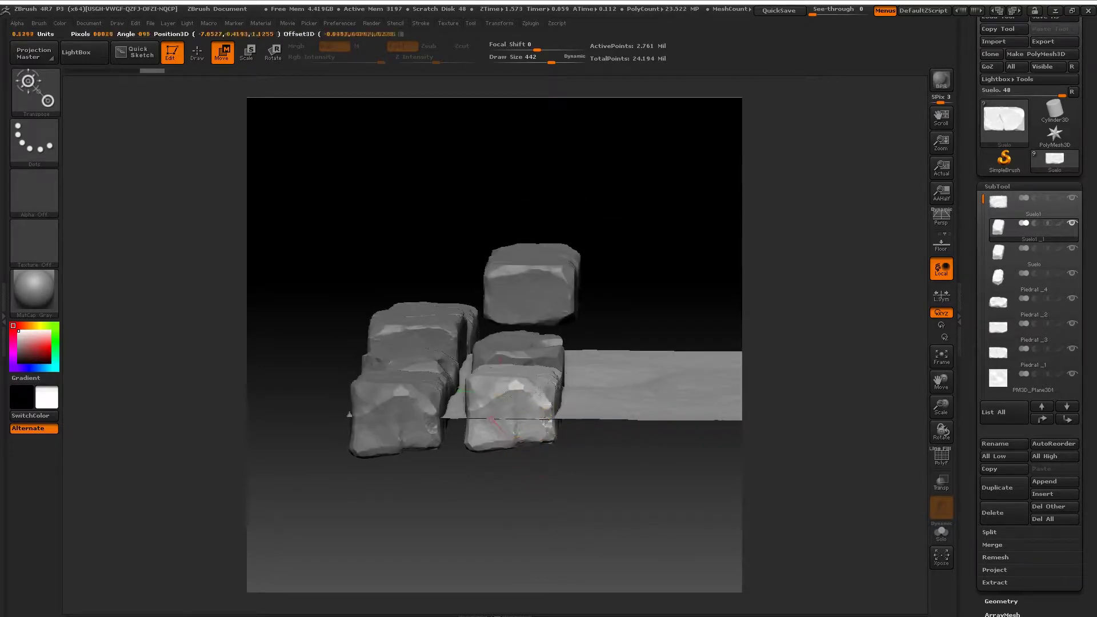
Rotate the corner stone's copy about its long axis so a different face points up.
{"action": "key", "text": "r"}
{"action": "right_click_drag", "start_coordinate": [549, 398], "coordinate": [551, 358]}
{"action": "left_click_drag", "start_coordinate": [509, 415], "coordinate": [399, 398], "text": "shift"}
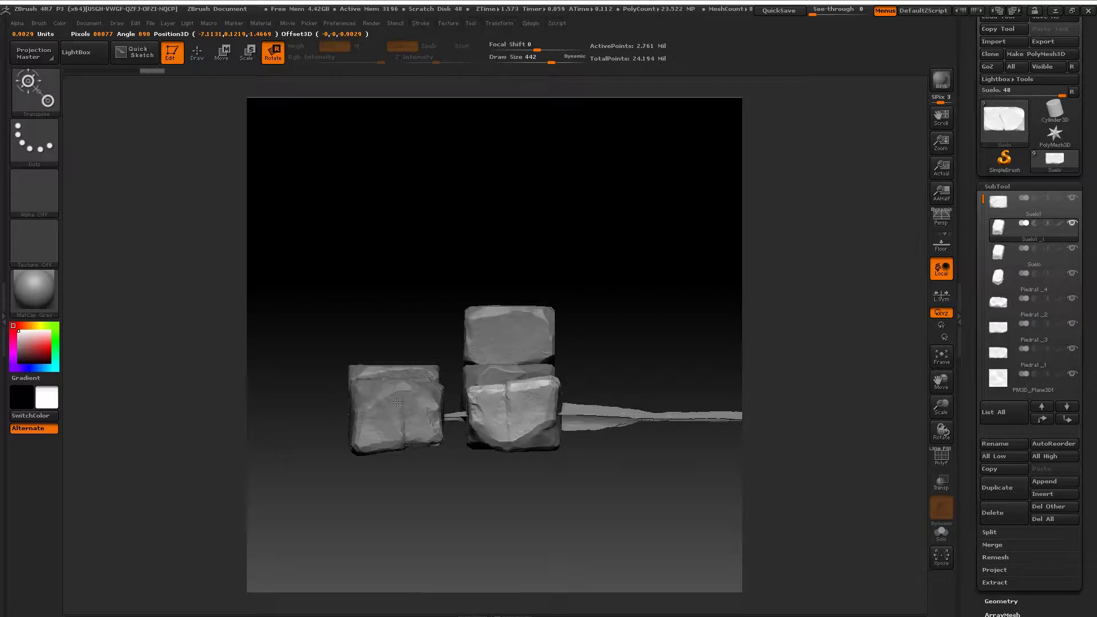
{"action": "right_click_drag", "start_coordinate": [588, 384], "coordinate": [540, 413]}
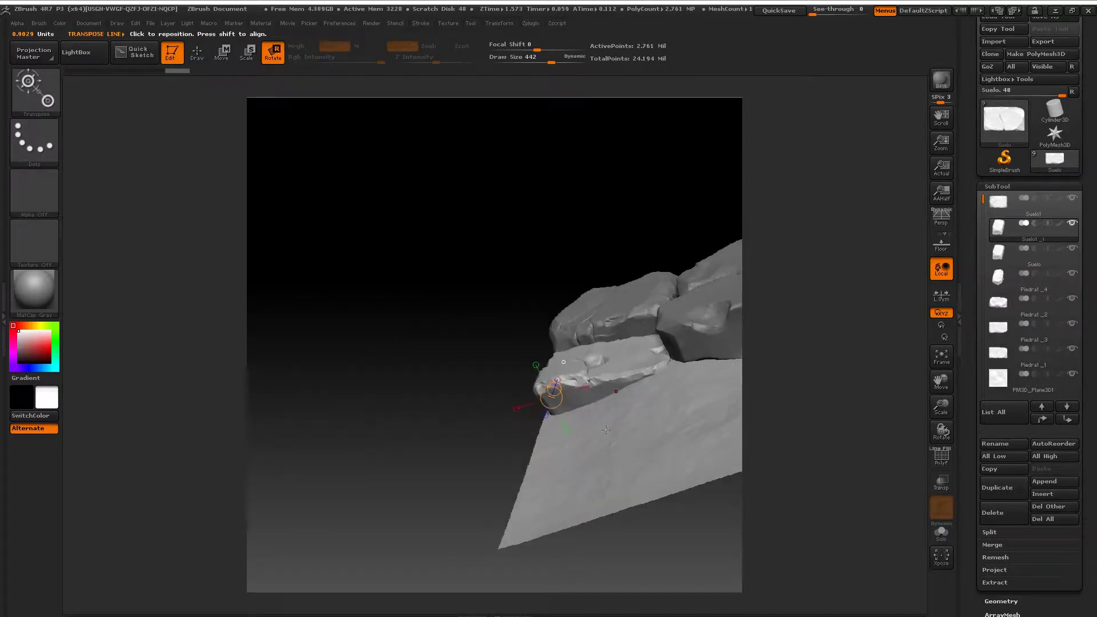
{"action": "right_click_drag", "start_coordinate": [606, 366], "coordinate": [642, 423]}
{"action": "left_click_drag", "start_coordinate": [642, 423], "coordinate": [457, 399]}
{"action": "left_click_drag", "start_coordinate": [357, 366], "coordinate": [601, 358], "text": "alt"}
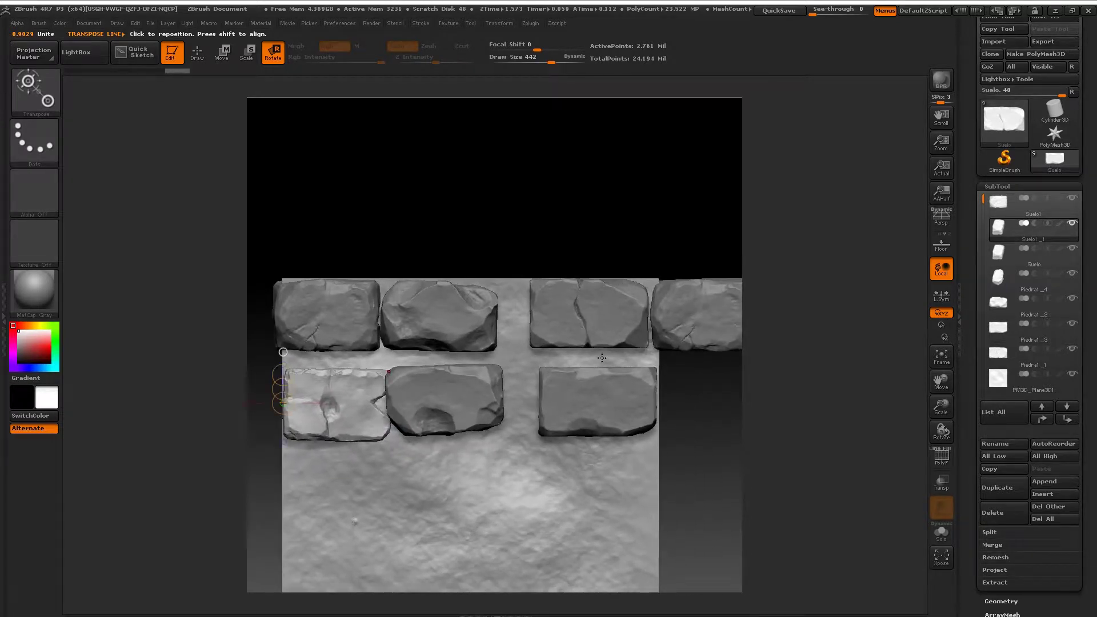
Stretch the cracked stone in the top row sideways toward the second stone to narrow the gap.
{"action": "left_click", "coordinate": [623, 336], "text": "alt"}
{"action": "left_click_drag", "start_coordinate": [614, 315], "coordinate": [636, 315]}
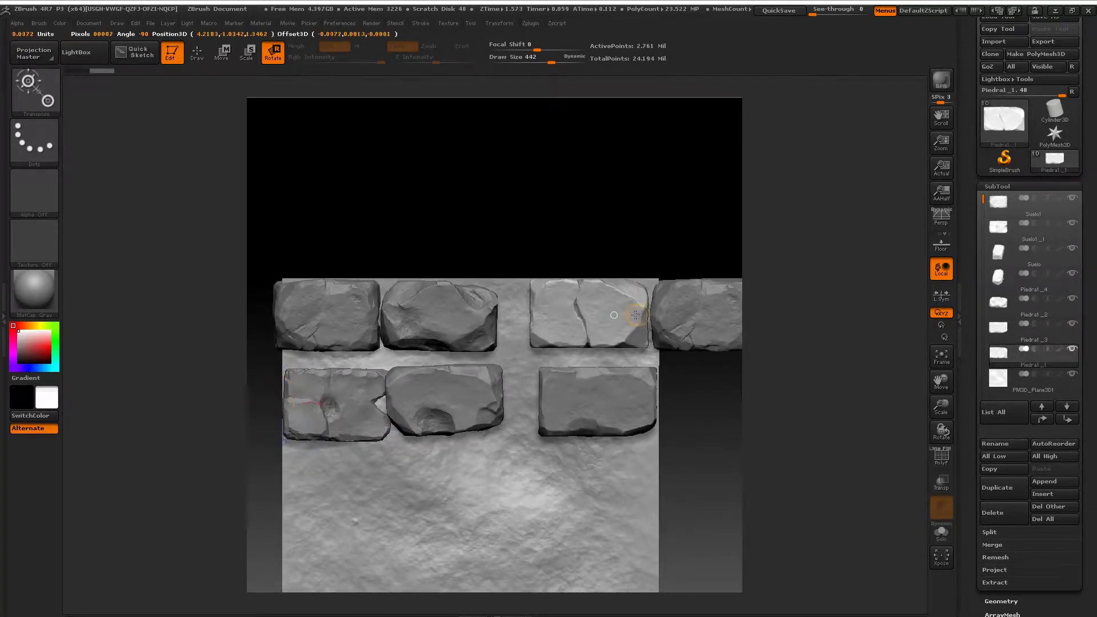
{"action": "key", "text": "w"}
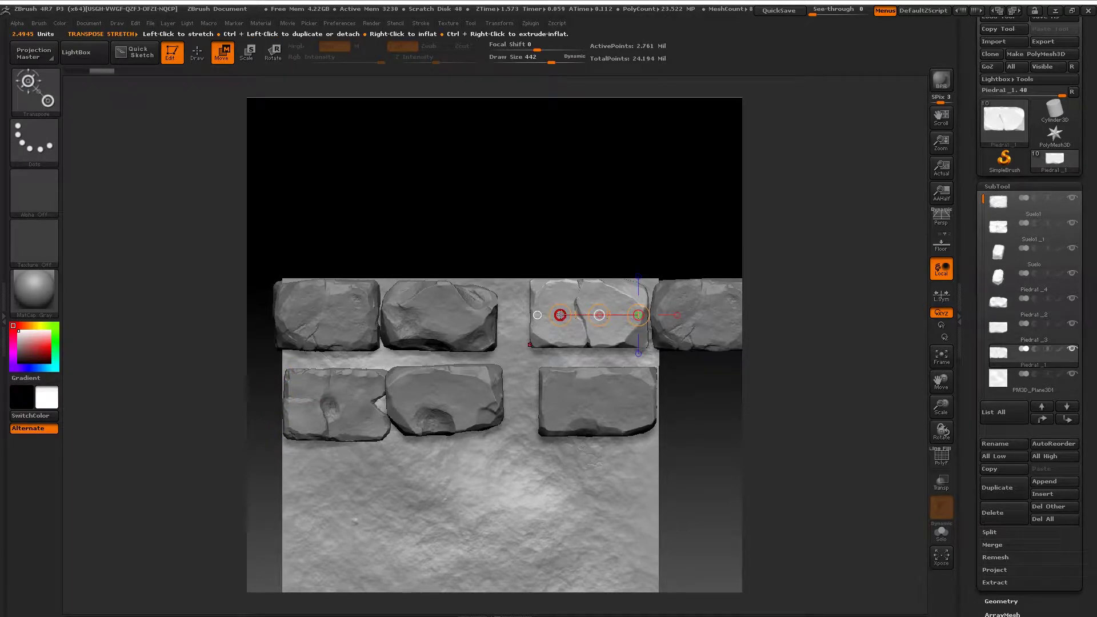
{"action": "left_click", "coordinate": [560, 315]}
{"action": "left_click_drag", "start_coordinate": [564, 317], "coordinate": [566, 317]}
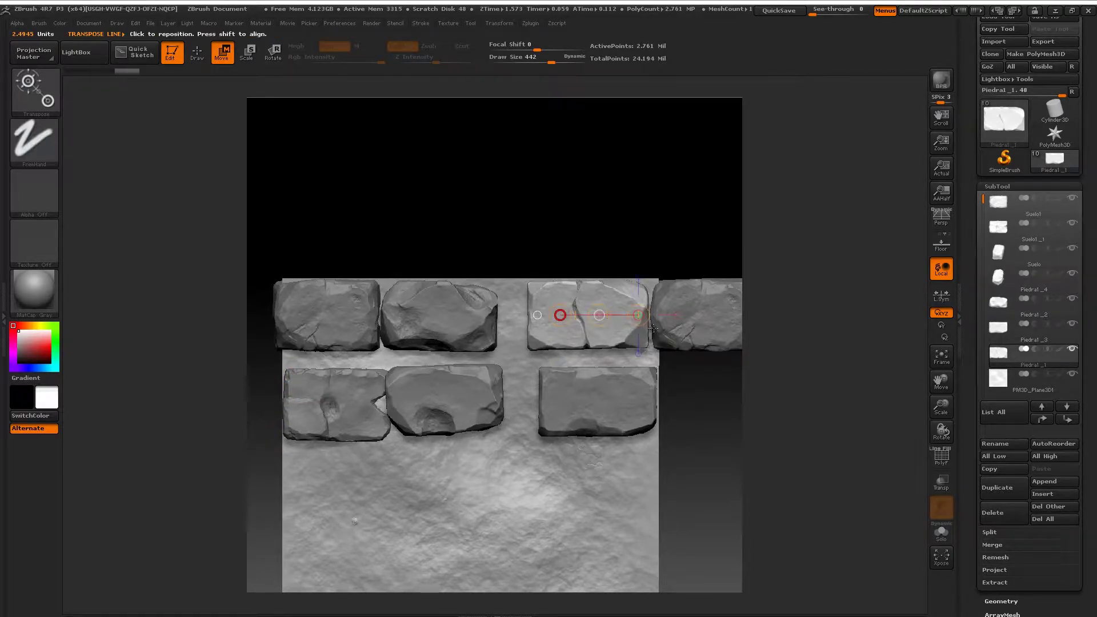
{"action": "left_click_drag", "start_coordinate": [648, 330], "coordinate": [528, 333], "text": "shift"}
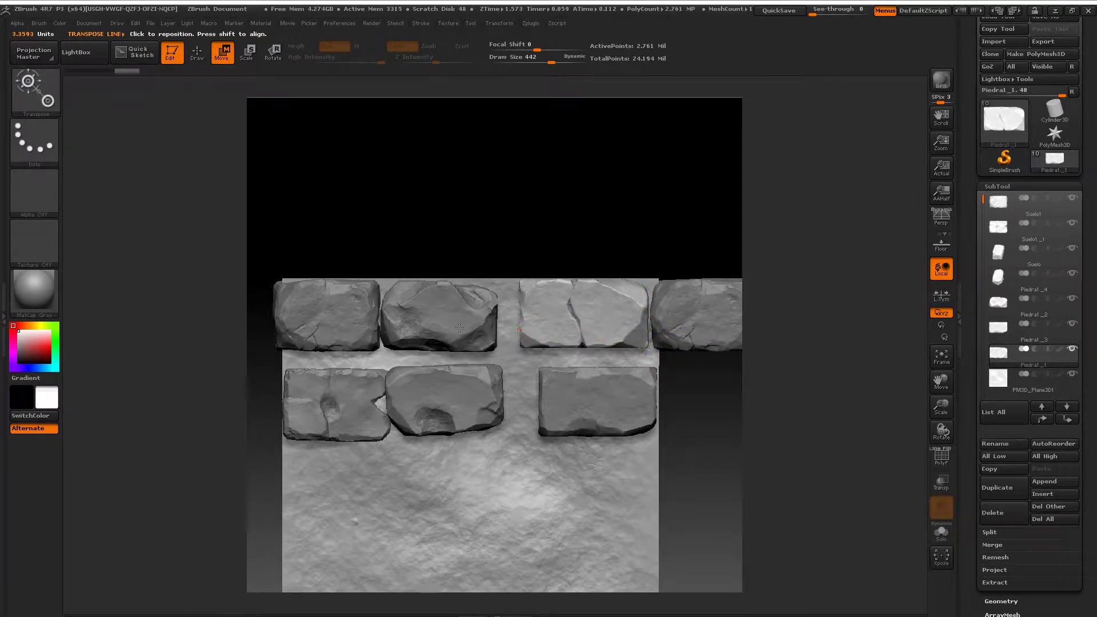
Stretch the second stone of the top row sideways until it meets the cracked stone.
{"action": "left_click", "coordinate": [459, 329], "text": "alt"}
{"action": "left_click", "coordinate": [382, 327]}
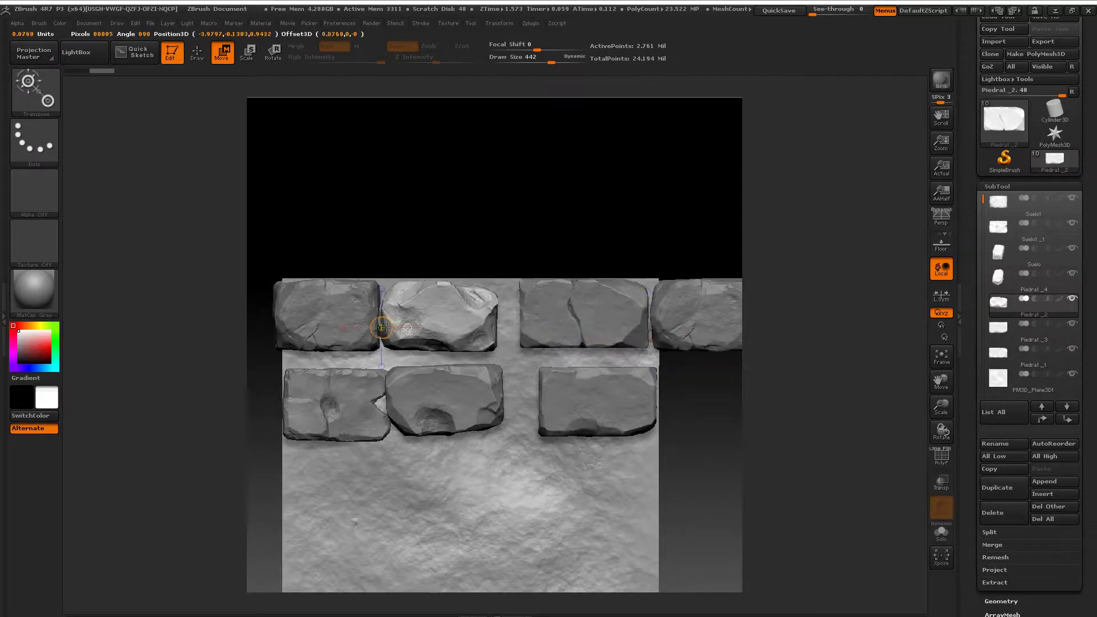
{"action": "left_click_drag", "start_coordinate": [494, 327], "coordinate": [512, 325]}
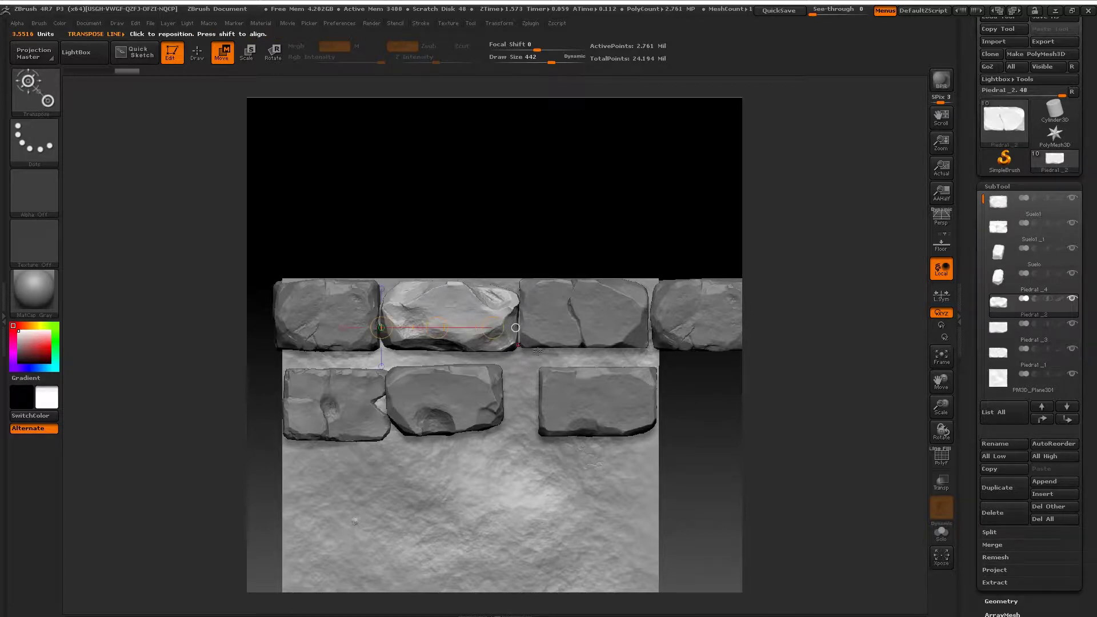
Shift the uncracked second-row stone across the ground's right edge and move the other two second-row stones further down the ground.
{"action": "right_click_drag", "start_coordinate": [515, 321], "coordinate": [536, 328], "text": "alt"}
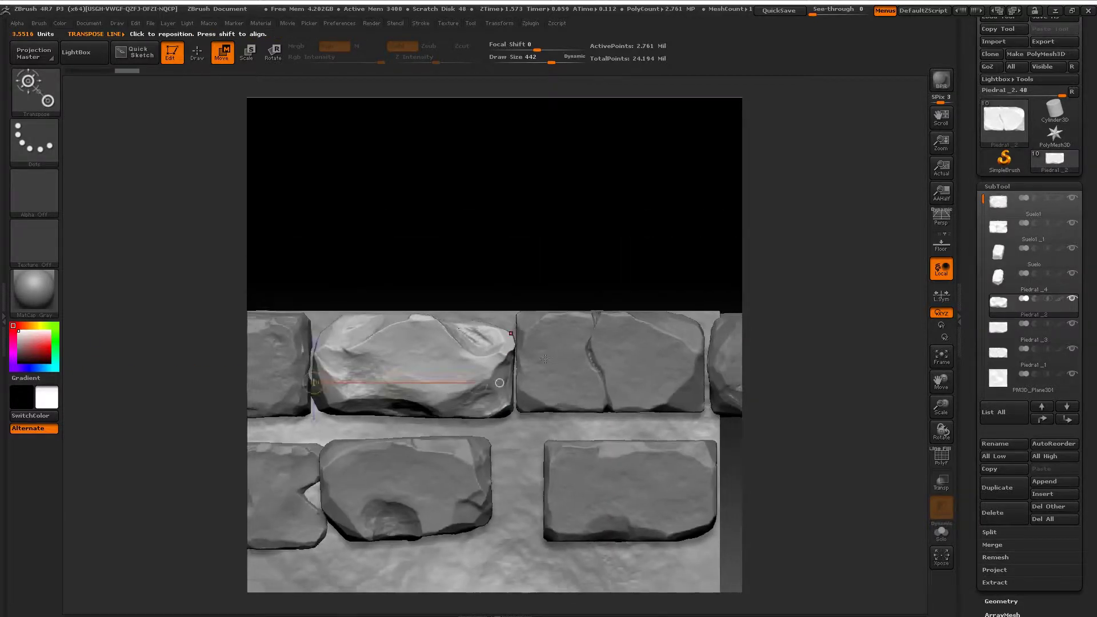
{"action": "right_click_drag", "start_coordinate": [614, 497], "coordinate": [580, 355], "text": "alt"}
{"action": "mouse_move", "coordinate": [580, 355]}
{"action": "left_mouse_down"}
{"action": "mouse_move", "coordinate": [646, 359]}
{"action": "mouse_move", "coordinate": [606, 358]}
{"action": "mouse_move", "coordinate": [639, 341]}
{"action": "left_mouse_up"}
{"action": "left_click", "coordinate": [609, 363], "text": "alt"}
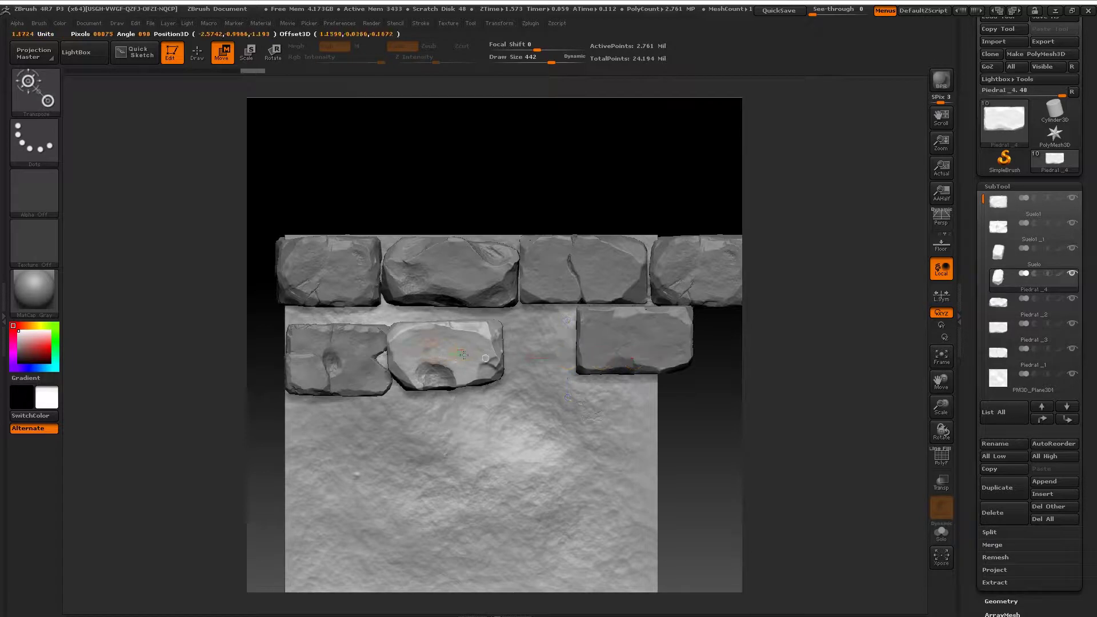
{"action": "left_click_drag", "start_coordinate": [460, 346], "coordinate": [543, 520]}
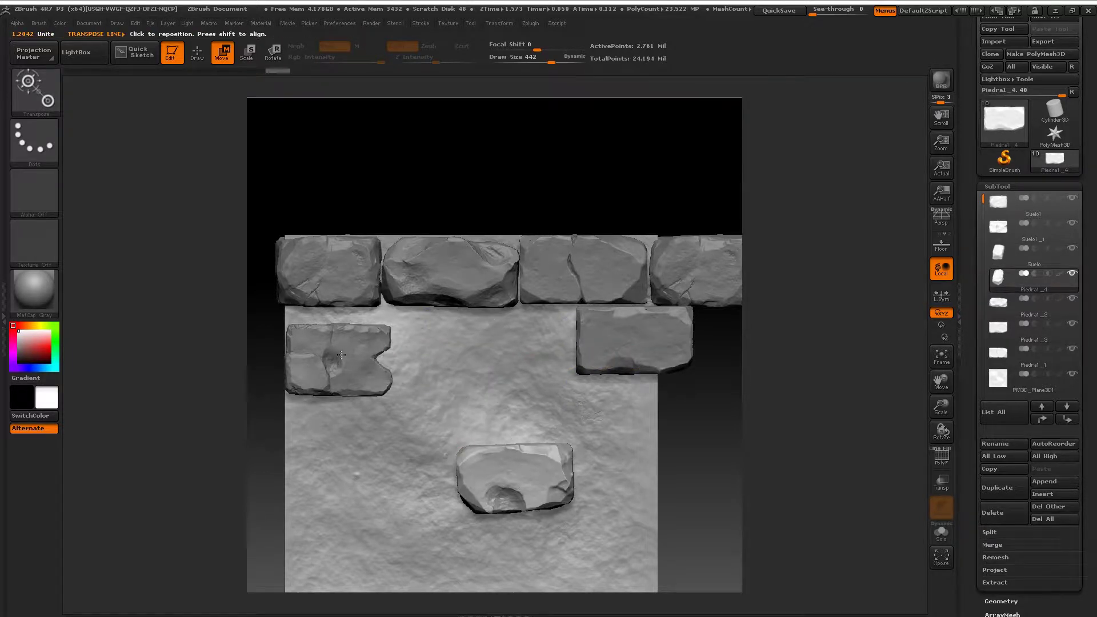
{"action": "left_click", "coordinate": [352, 360], "text": "alt"}
{"action": "left_click_drag", "start_coordinate": [445, 350], "coordinate": [467, 455]}
Try to lower the raised edge stone toward the ground from the side view.
{"action": "left_click_drag", "start_coordinate": [629, 343], "coordinate": [644, 250]}
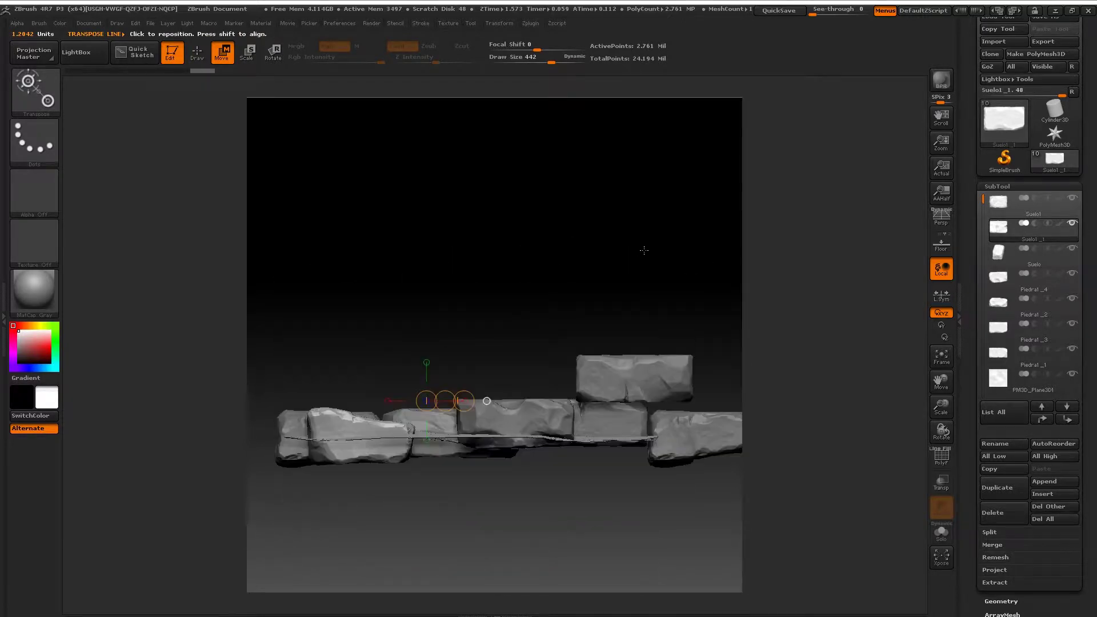
{"action": "left_click_drag", "start_coordinate": [637, 368], "coordinate": [636, 393], "text": "shift"}
{"action": "key", "text": "ctrl+z"}
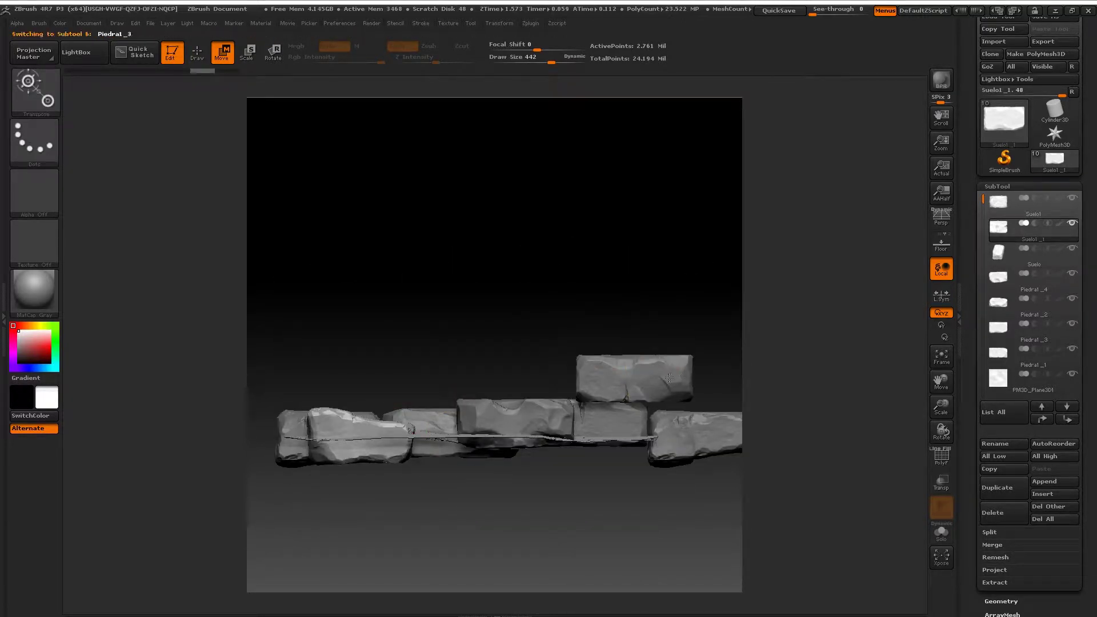
Lower the raised second-row edge stone and the second stone of the top row toward the ground from the side view.
{"action": "left_click_drag", "start_coordinate": [637, 377], "coordinate": [644, 441]}
{"action": "left_click_drag", "start_coordinate": [624, 315], "coordinate": [490, 331]}
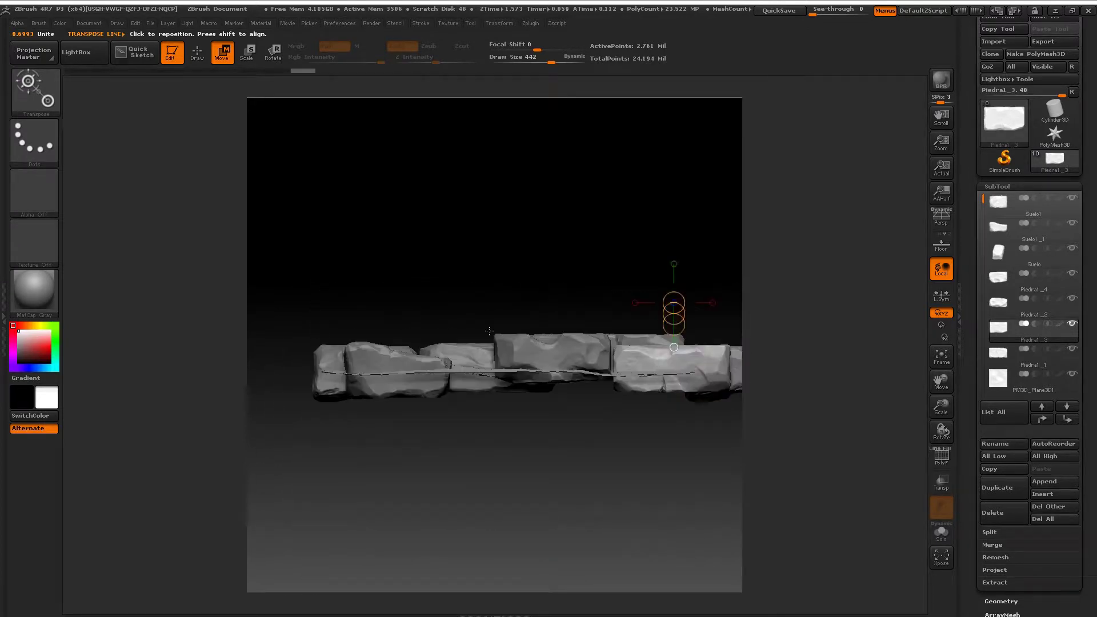
{"action": "left_click", "coordinate": [464, 351], "text": "alt"}
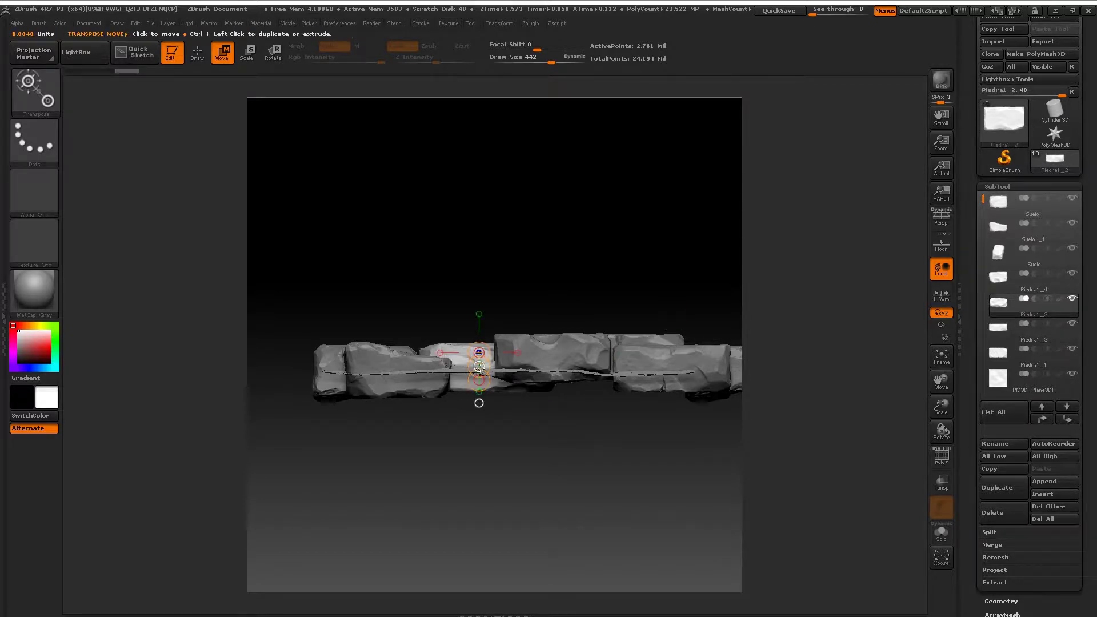
{"action": "left_click_drag", "start_coordinate": [478, 369], "coordinate": [480, 374]}
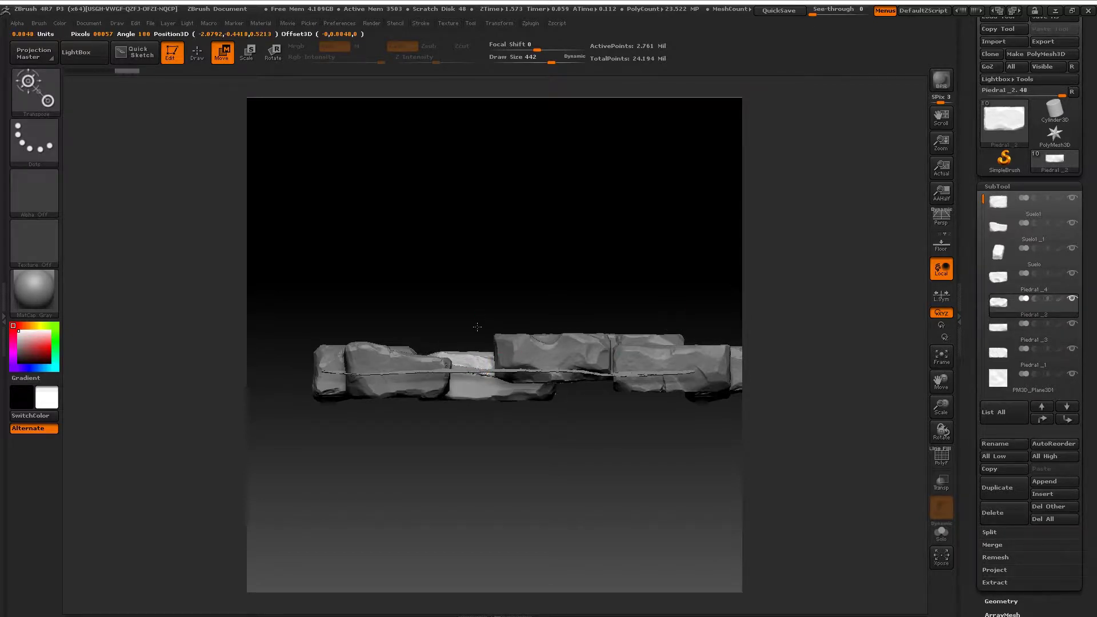
{"action": "left_click_drag", "start_coordinate": [477, 327], "coordinate": [500, 398]}
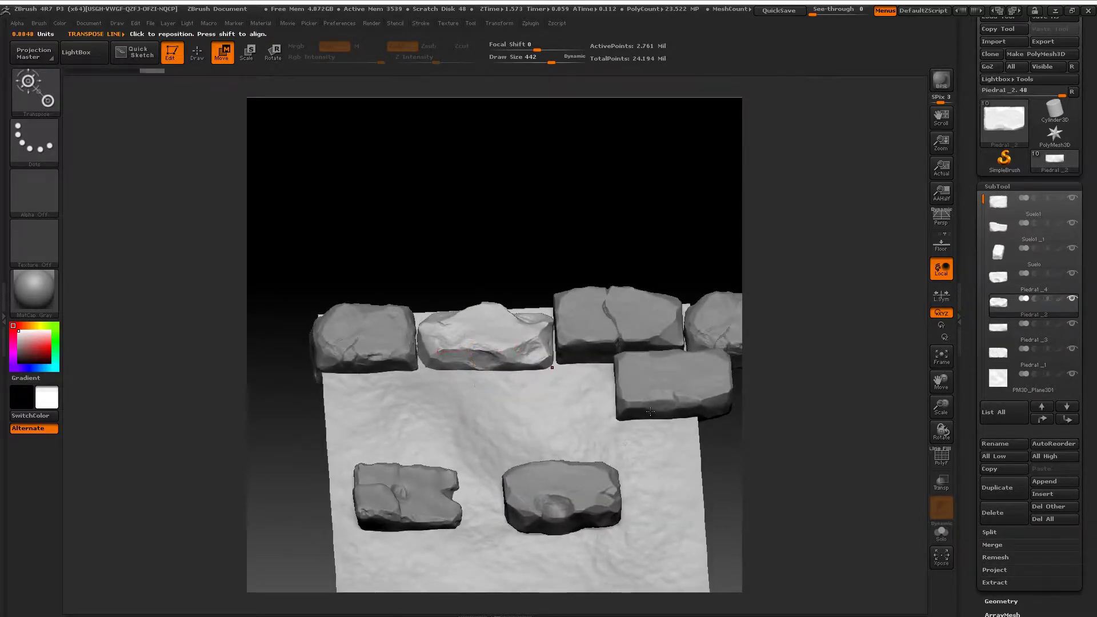
Duplicate the second-row edge stone and repeatedly offset the copy along X until it lies across the ground's left edge.
{"action": "key", "text": "ctrl+shift"}
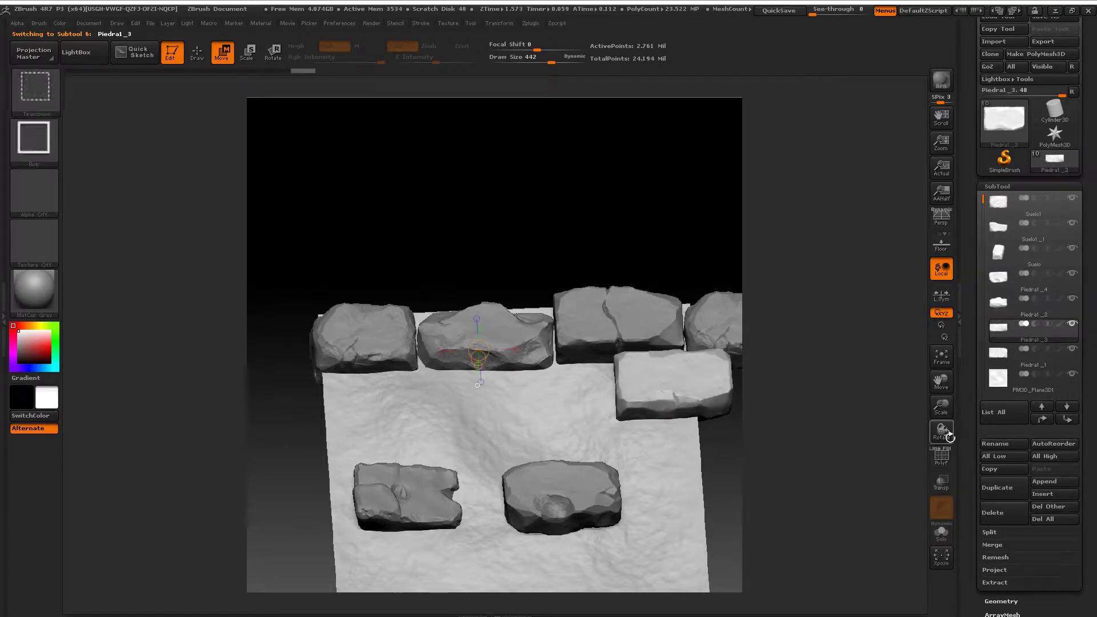
{"action": "scroll", "coordinate": [977, 326], "scroll_direction": "down", "scroll_amount": 10}
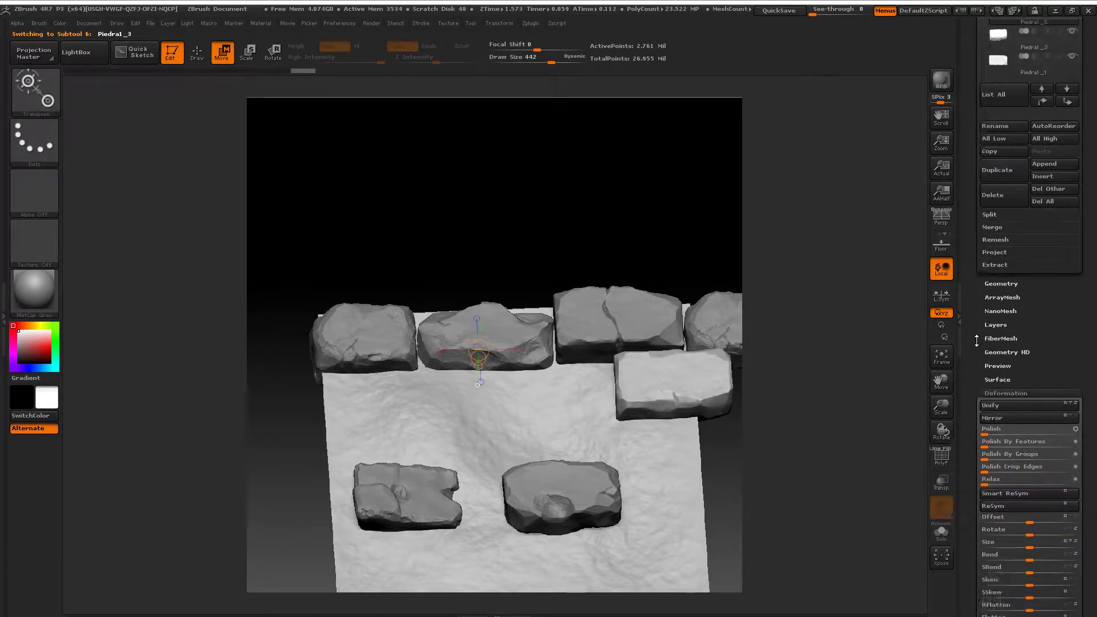
{"action": "scroll", "coordinate": [983, 343], "scroll_direction": "down", "scroll_amount": 1}
{"action": "left_click_drag", "start_coordinate": [1034, 421], "coordinate": [963, 430]}
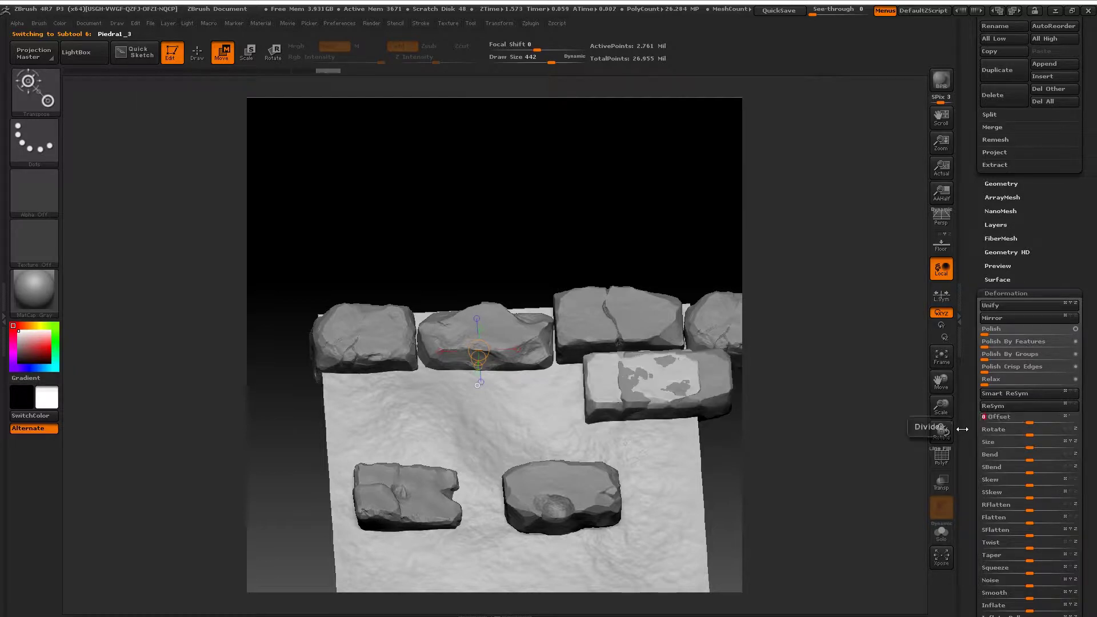
{"action": "scroll", "coordinate": [985, 469], "scroll_direction": "down", "scroll_amount": 5}
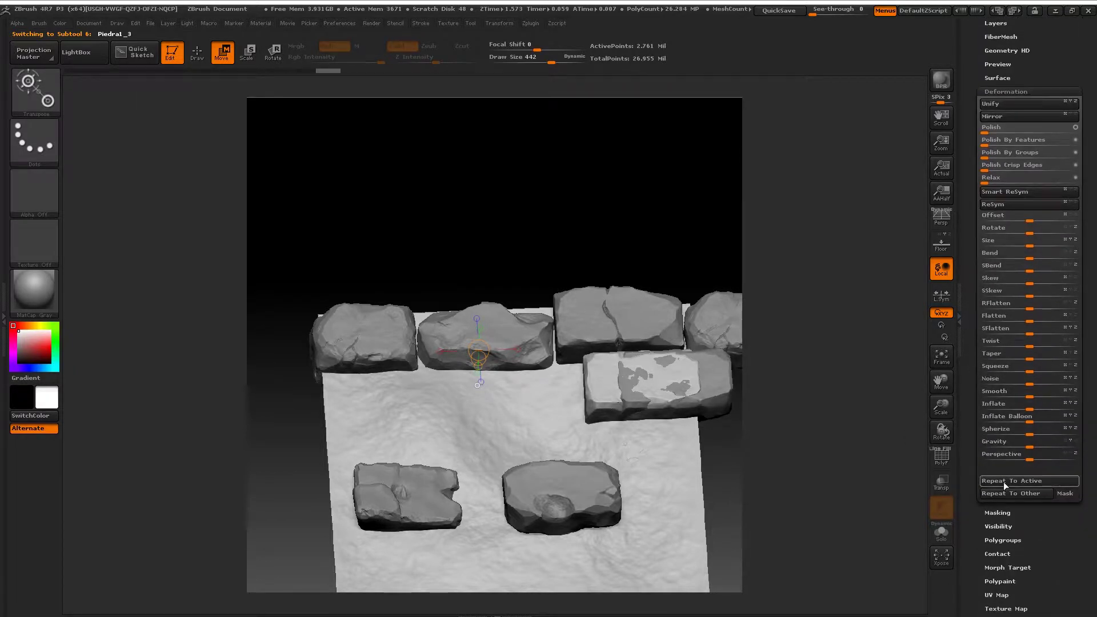
{"action": "left_click", "coordinate": [1015, 482]}
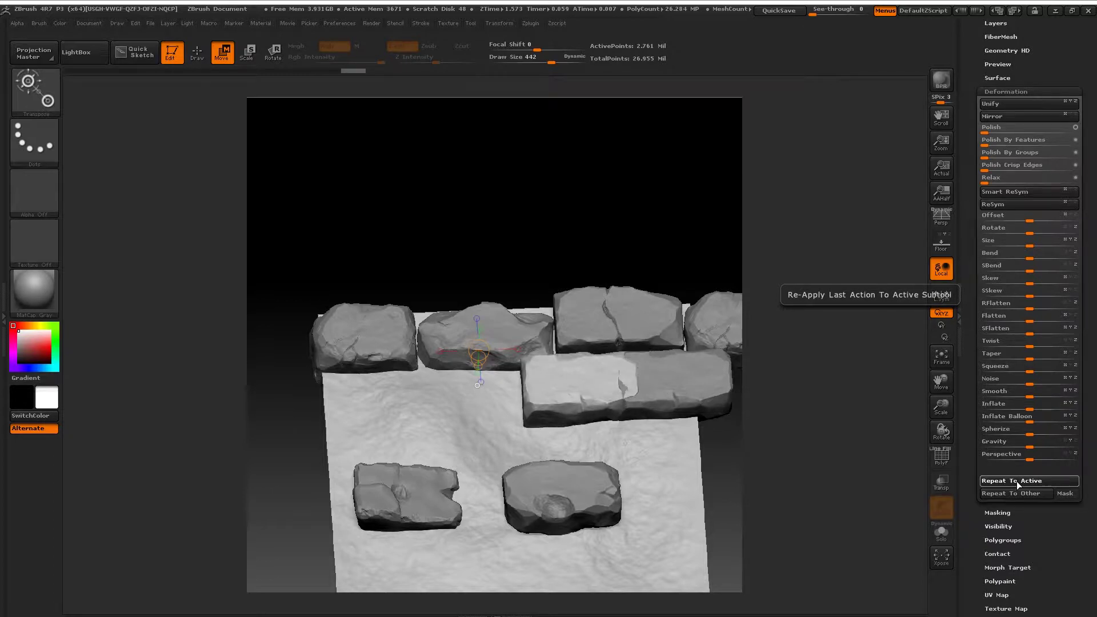
{"action": "left_click", "coordinate": [1017, 481]}
{"action": "left_click", "coordinate": [1017, 481]}
{"action": "left_click", "coordinate": [1018, 482]}
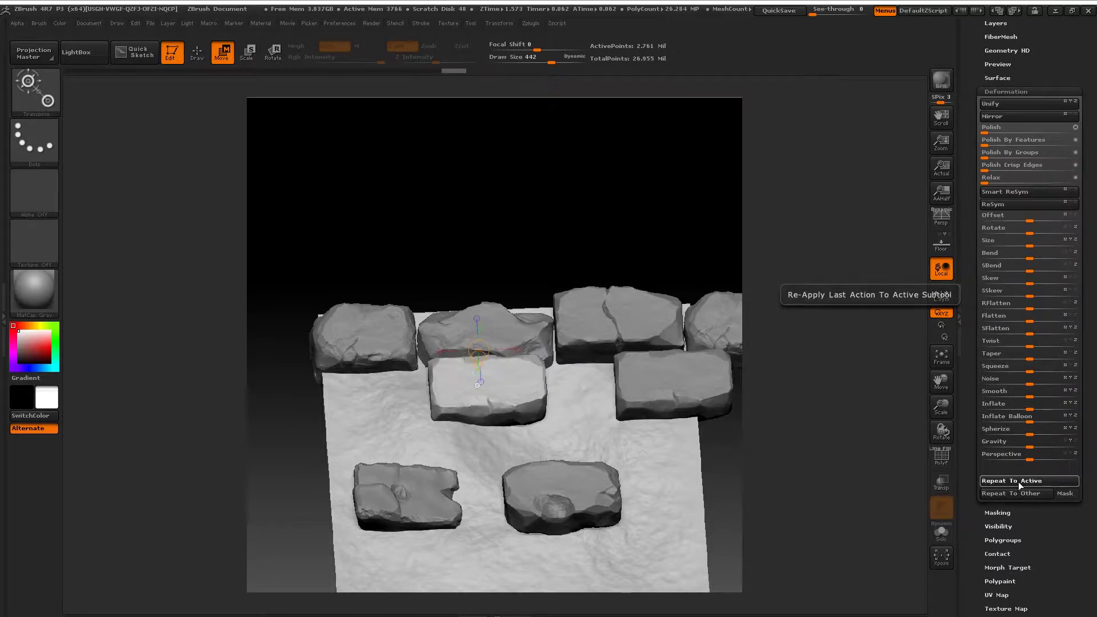
{"action": "left_click", "coordinate": [1019, 482]}
{"action": "left_click", "coordinate": [1018, 482]}
{"action": "left_click", "coordinate": [1019, 482]}
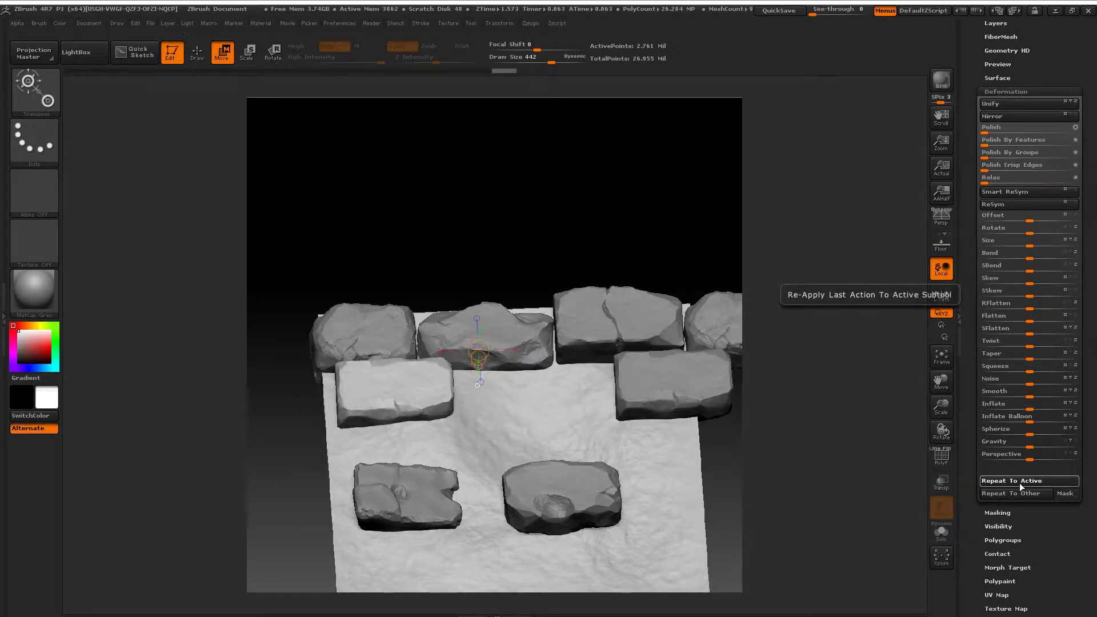
{"action": "left_click", "coordinate": [1019, 482]}
{"action": "left_click", "coordinate": [1020, 482]}
{"action": "left_click", "coordinate": [1020, 482]}
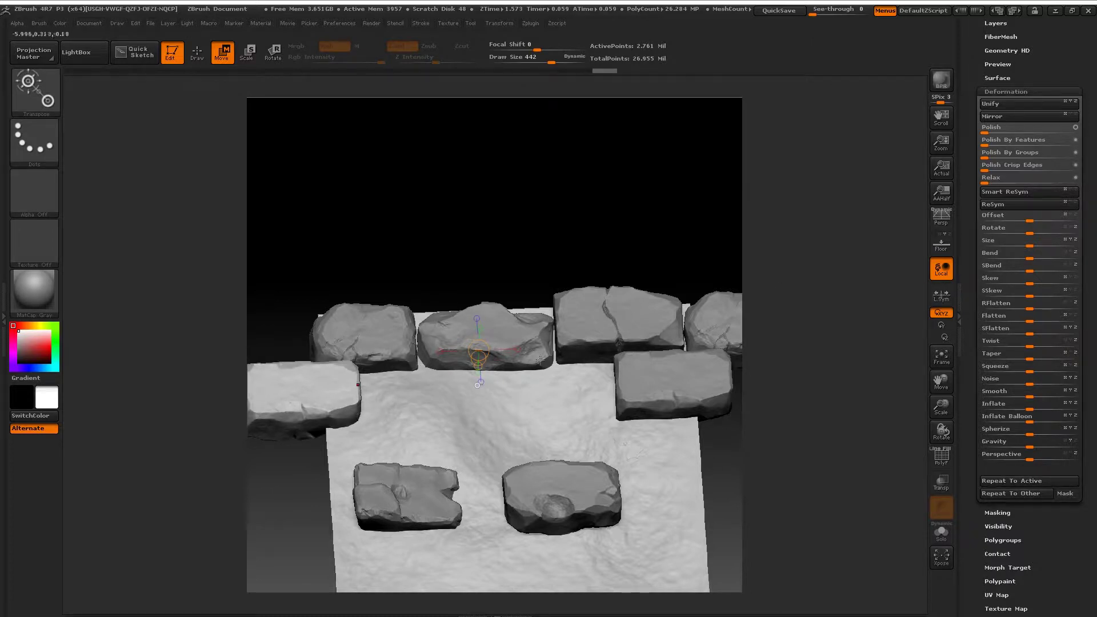
Move the notched, cracked stone up into the second row, directly beside the left edge stone.
{"action": "right_click_drag", "start_coordinate": [540, 360], "coordinate": [443, 443]}
{"action": "left_click", "coordinate": [406, 509], "text": "alt"}
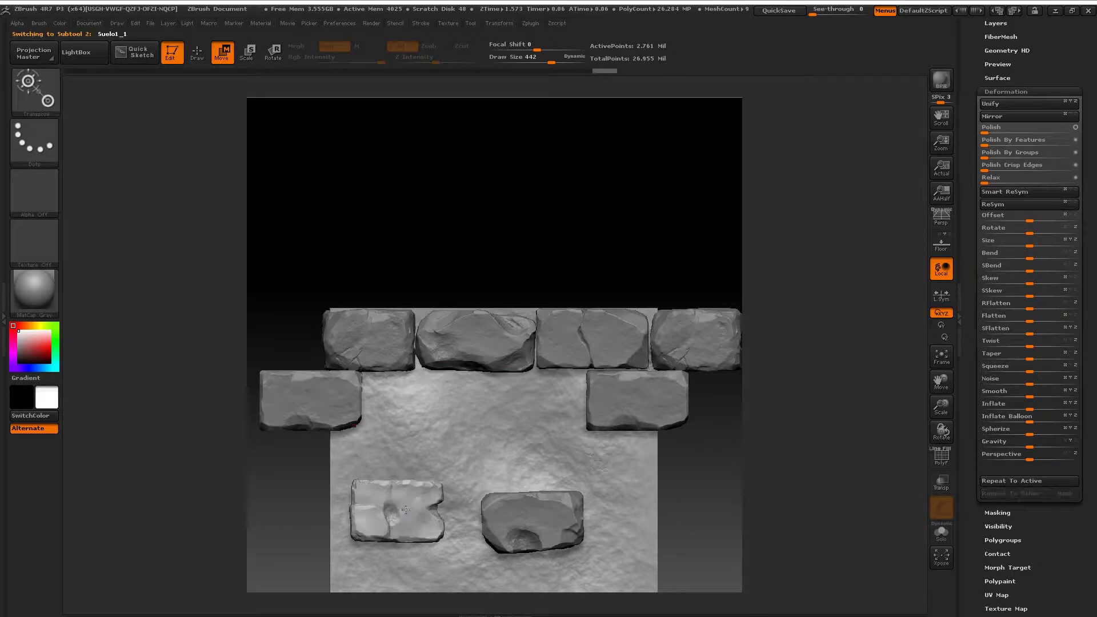
{"action": "left_click_drag", "start_coordinate": [366, 516], "coordinate": [401, 406]}
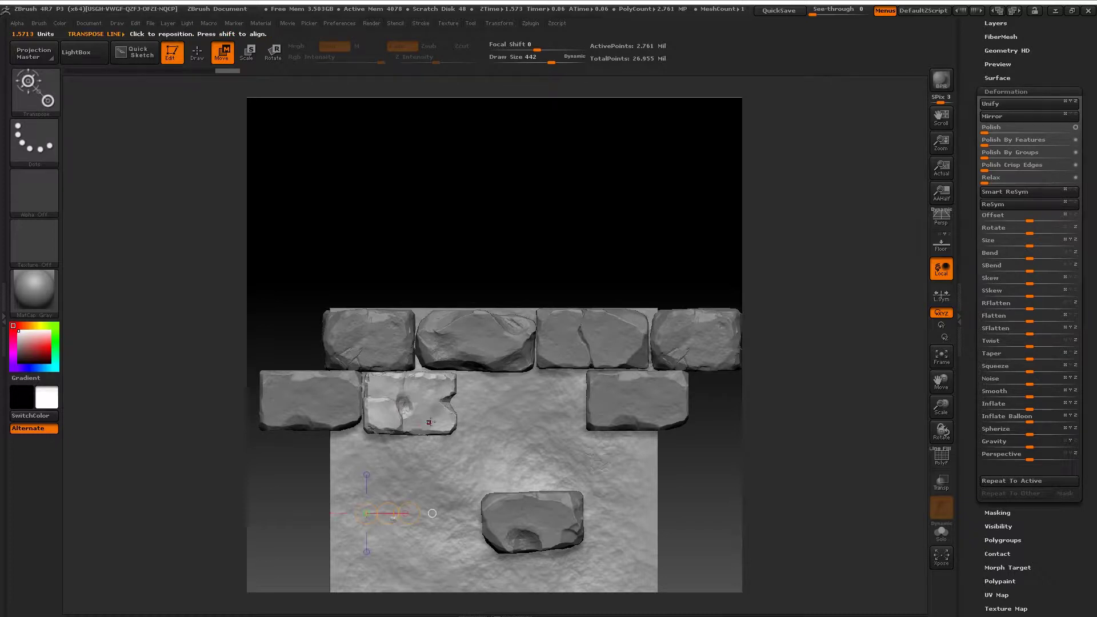
Move the dented stone into the remaining second-row gap and stretch it sideways until it meets both neighbouring stones.
{"action": "right_click_drag", "start_coordinate": [496, 445], "coordinate": [499, 415], "text": "alt"}
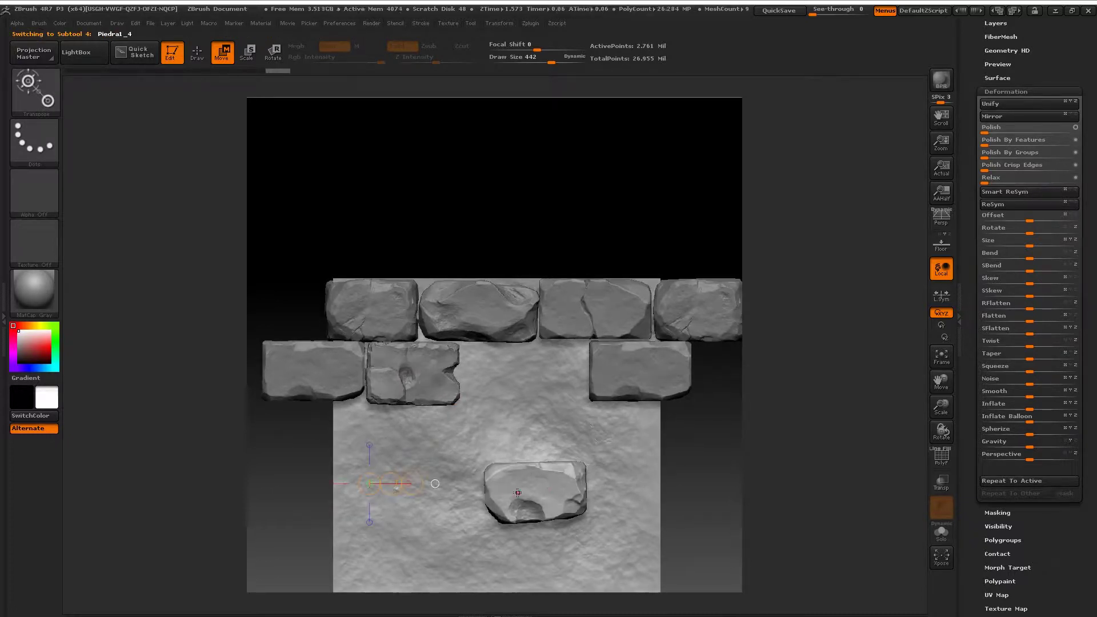
{"action": "mouse_move", "coordinate": [507, 491]}
{"action": "left_mouse_down"}
{"action": "mouse_move", "coordinate": [560, 491]}
{"action": "mouse_move", "coordinate": [534, 490]}
{"action": "mouse_move", "coordinate": [510, 372]}
{"action": "left_mouse_up"}
{"action": "left_click_drag", "start_coordinate": [470, 375], "coordinate": [552, 375], "text": "shift"}
{"action": "left_click_drag", "start_coordinate": [588, 417], "coordinate": [583, 393], "text": "alt"}
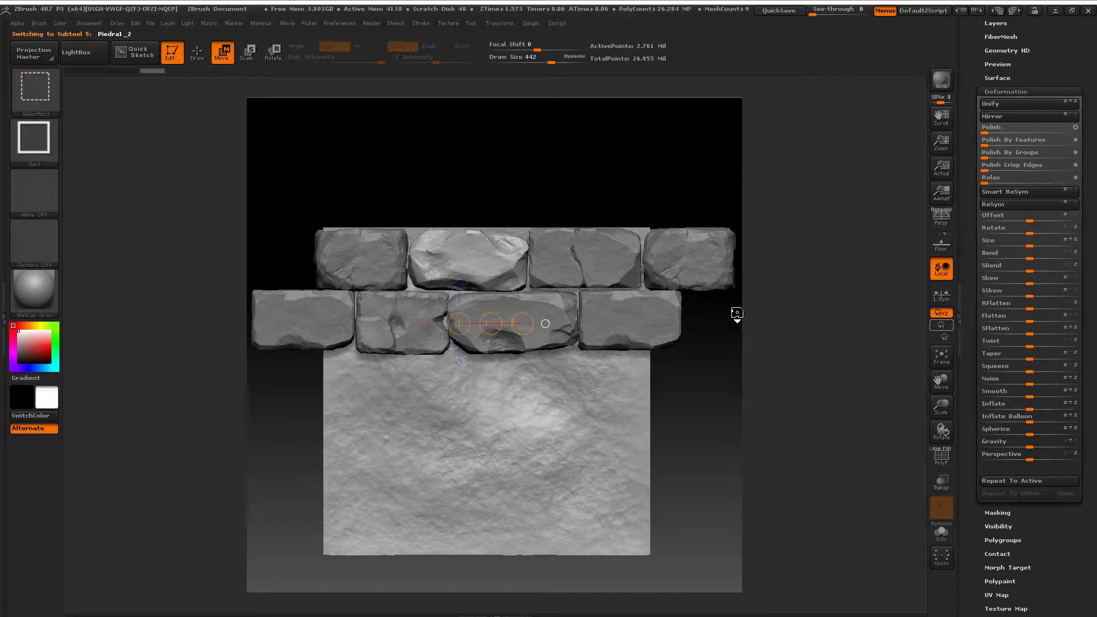
Duplicate the second stone of the top row to the start of a third row and rotate the copy.
{"action": "mouse_move", "coordinate": [434, 255]}
{"action": "left_mouse_down"}
{"action": "mouse_move", "coordinate": [488, 261]}
{"action": "mouse_move", "coordinate": [449, 271]}
{"action": "mouse_move", "coordinate": [407, 341]}
{"action": "mouse_move", "coordinate": [355, 378]}
{"action": "mouse_move", "coordinate": [386, 387]}
{"action": "mouse_move", "coordinate": [378, 418]}
{"action": "mouse_move", "coordinate": [314, 451]}
{"action": "mouse_move", "coordinate": [253, 437]}
{"action": "mouse_move", "coordinate": [228, 378]}
{"action": "left_mouse_up"}
{"action": "key", "text": "r"}
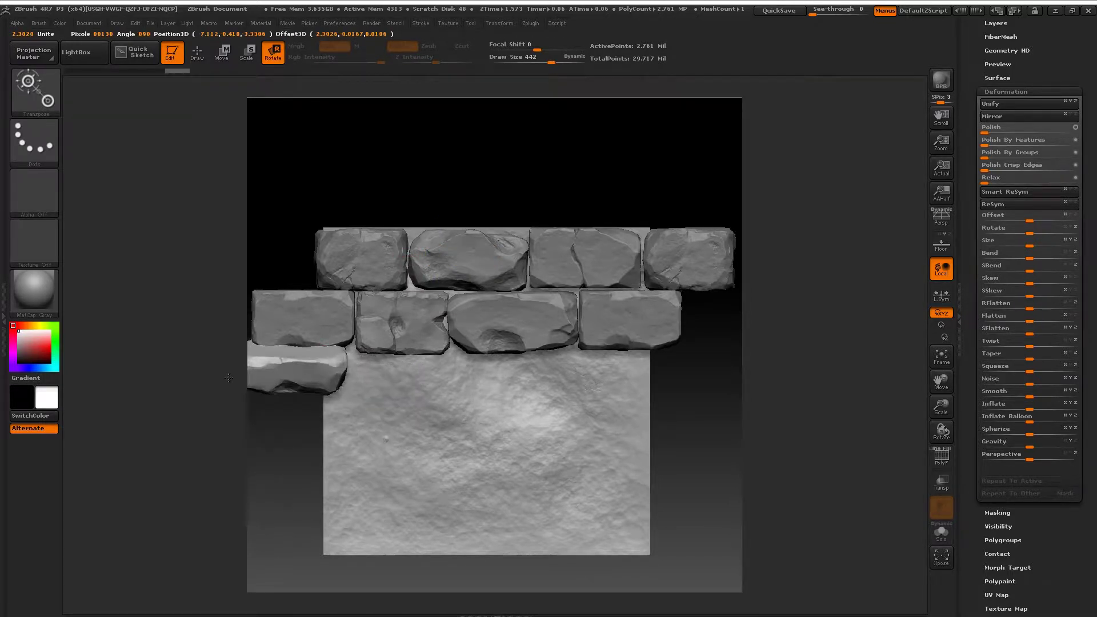
{"action": "right_click_drag", "start_coordinate": [386, 456], "coordinate": [448, 448], "text": "alt"}
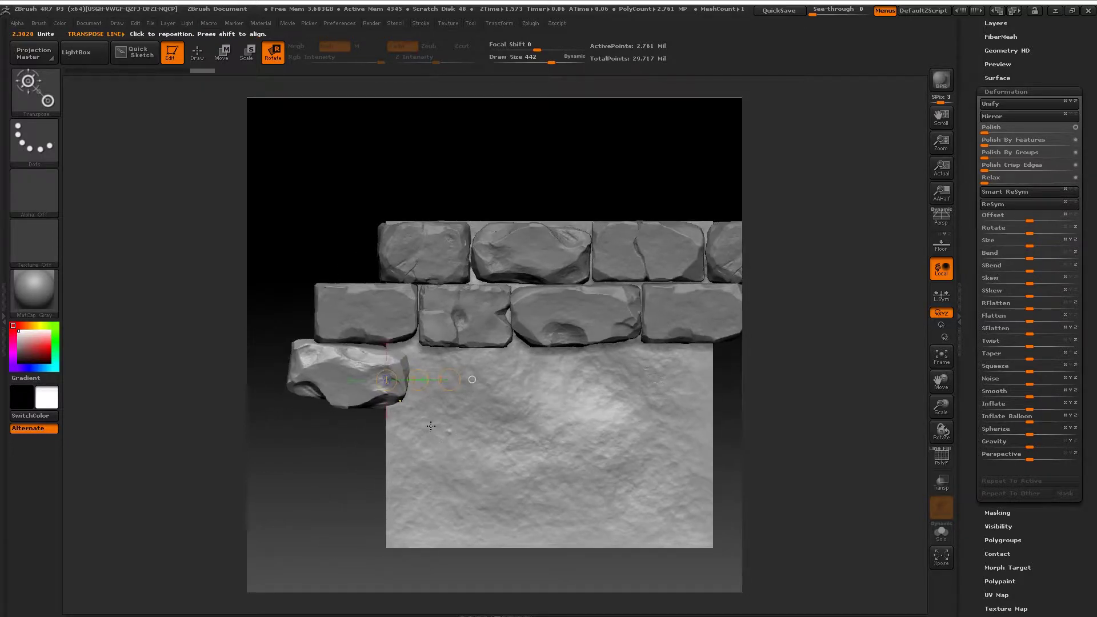
Try different tilts of the third-row copy to expose another face of the stone.
{"action": "key", "text": "ctrl+z"}
{"action": "left_click_drag", "start_coordinate": [452, 381], "coordinate": [287, 375]}
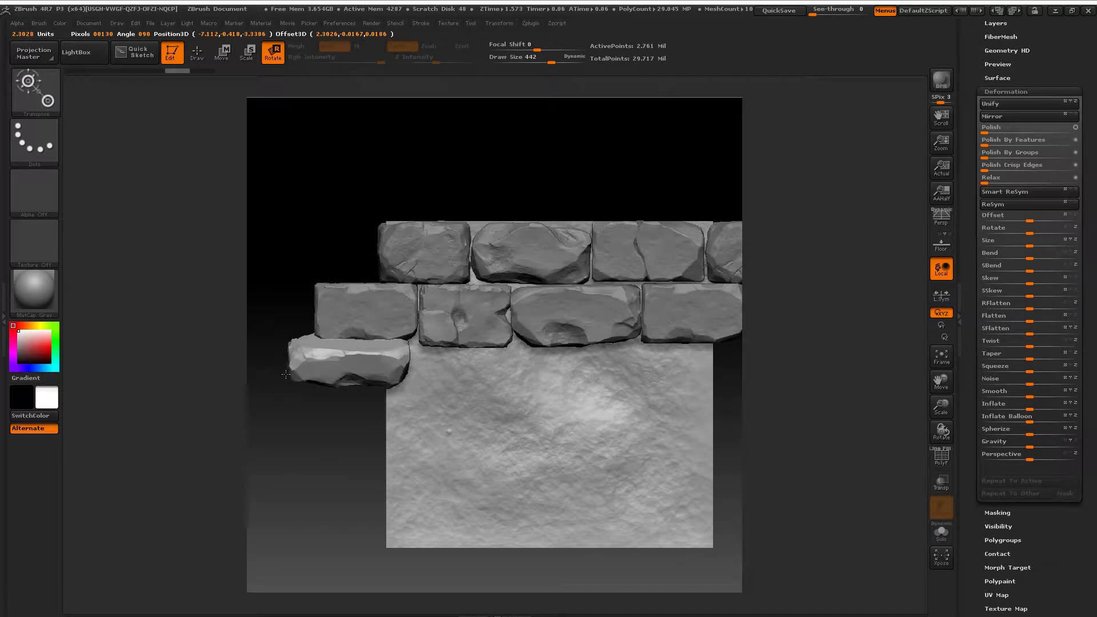
{"action": "left_click_drag", "start_coordinate": [438, 404], "coordinate": [373, 396]}
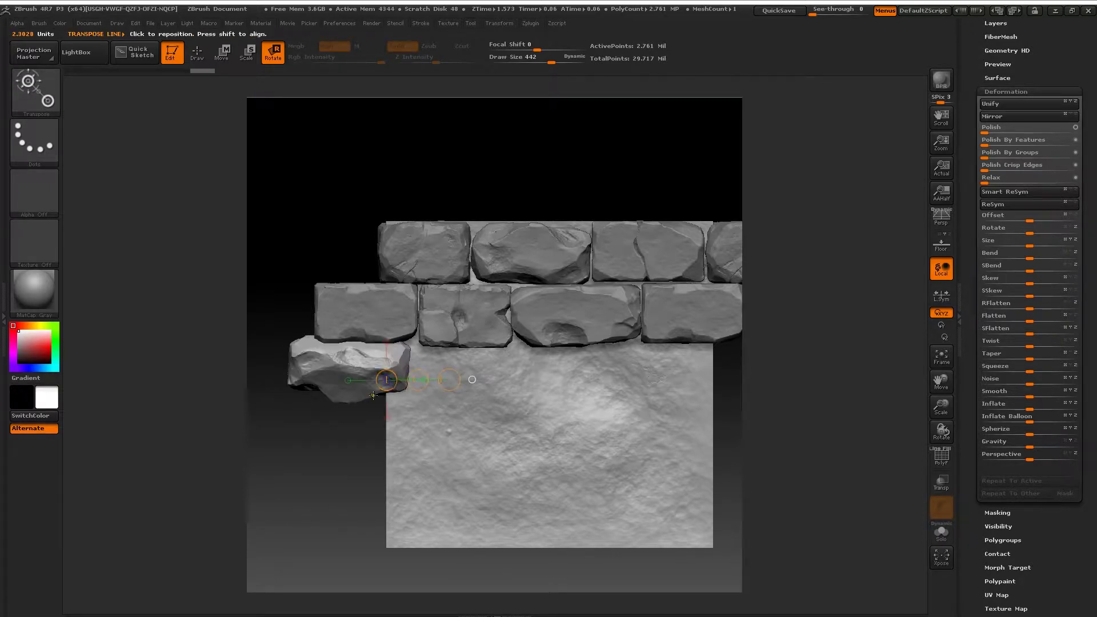
{"action": "key", "text": "ctrl+z"}
Rotate the copied stone again and place it just below the second row, slightly overhanging the ground's left edge.
{"action": "mouse_move", "coordinate": [400, 358]}
{"action": "left_mouse_down", "text": "shift"}
{"action": "mouse_move", "coordinate": [449, 361]}
{"action": "mouse_move", "coordinate": [359, 422]}
{"action": "mouse_move", "coordinate": [315, 374]}
{"action": "left_mouse_up", "text": "shift"}
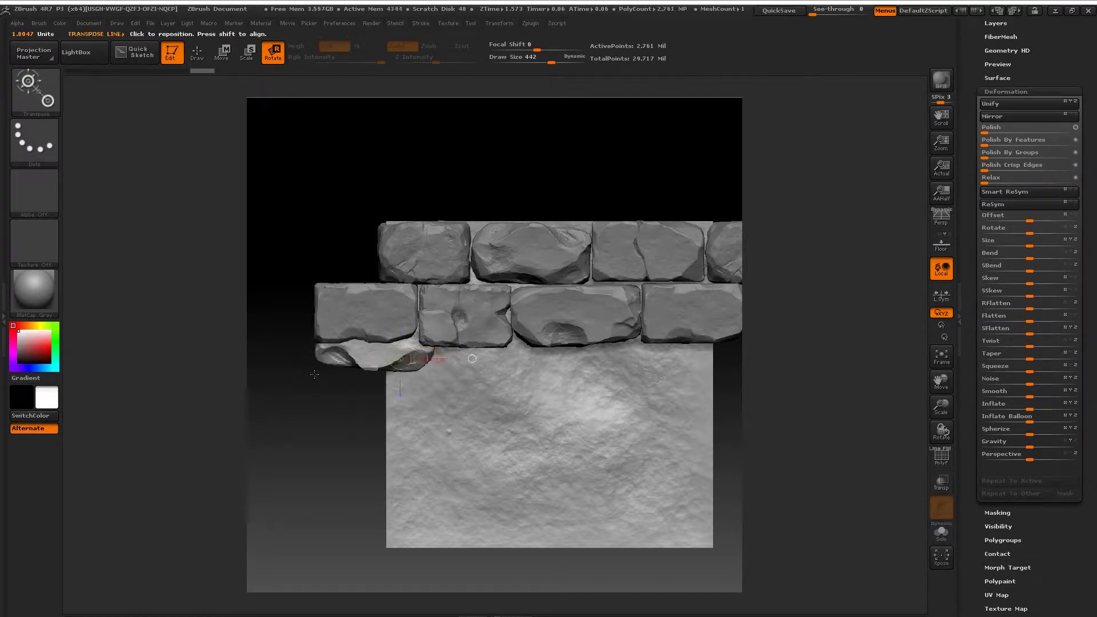
{"action": "key", "text": "w"}
{"action": "left_click_drag", "start_coordinate": [383, 358], "coordinate": [439, 384]}
{"action": "left_click", "coordinate": [400, 359]}
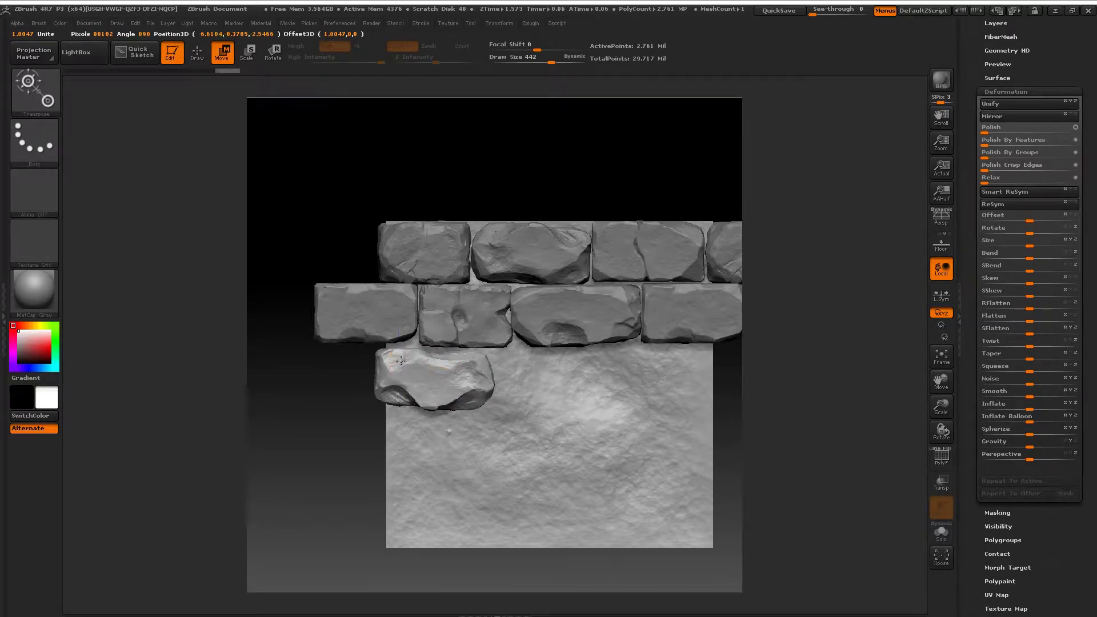
{"action": "key", "text": "ctrl+z"}
{"action": "key", "text": "r"}
{"action": "left_click_drag", "start_coordinate": [401, 360], "coordinate": [420, 357]}
{"action": "key", "text": "w"}
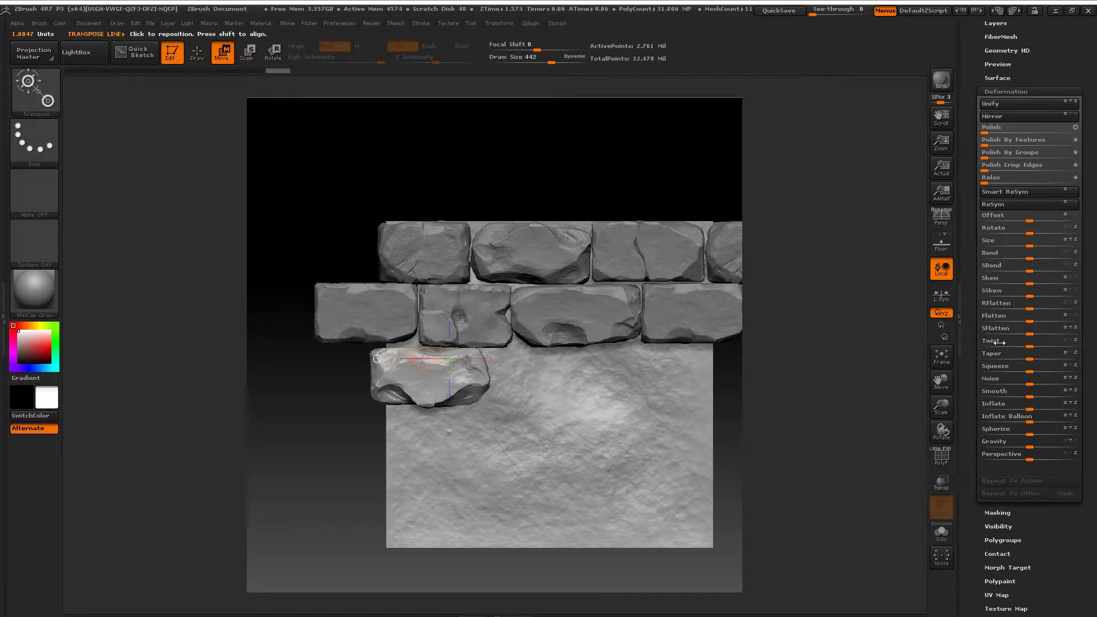
Duplicate the third-row stone and repeatedly offset the copy along X until it lies across the ground's right edge.
{"action": "left_click_drag", "start_coordinate": [1032, 220], "coordinate": [1088, 221]}
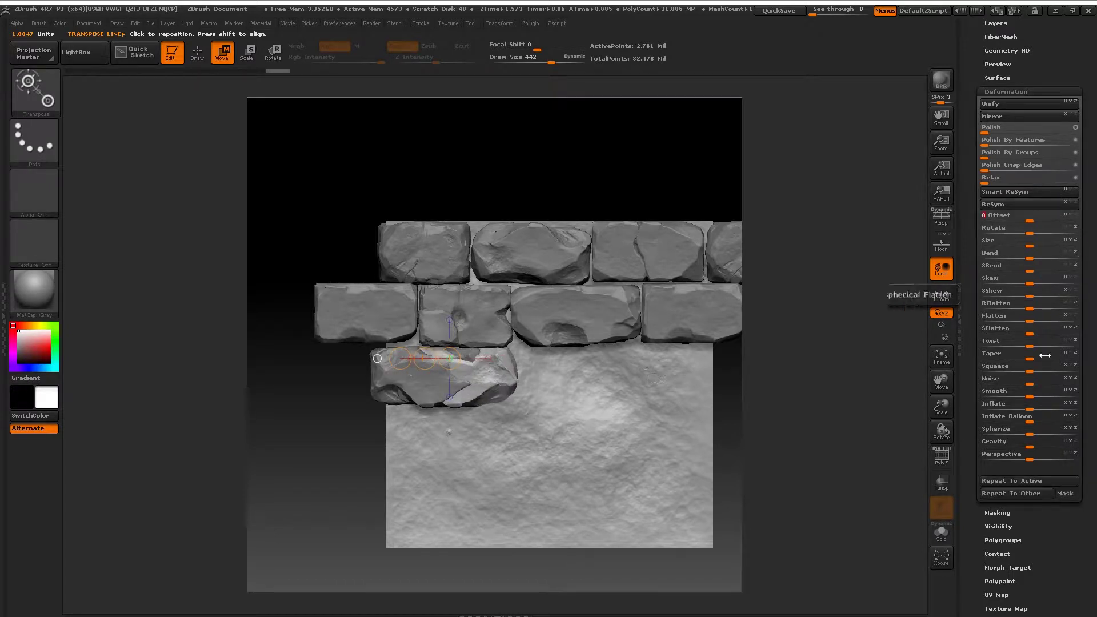
{"action": "left_click", "coordinate": [1016, 480]}
{"action": "left_click", "coordinate": [1017, 481]}
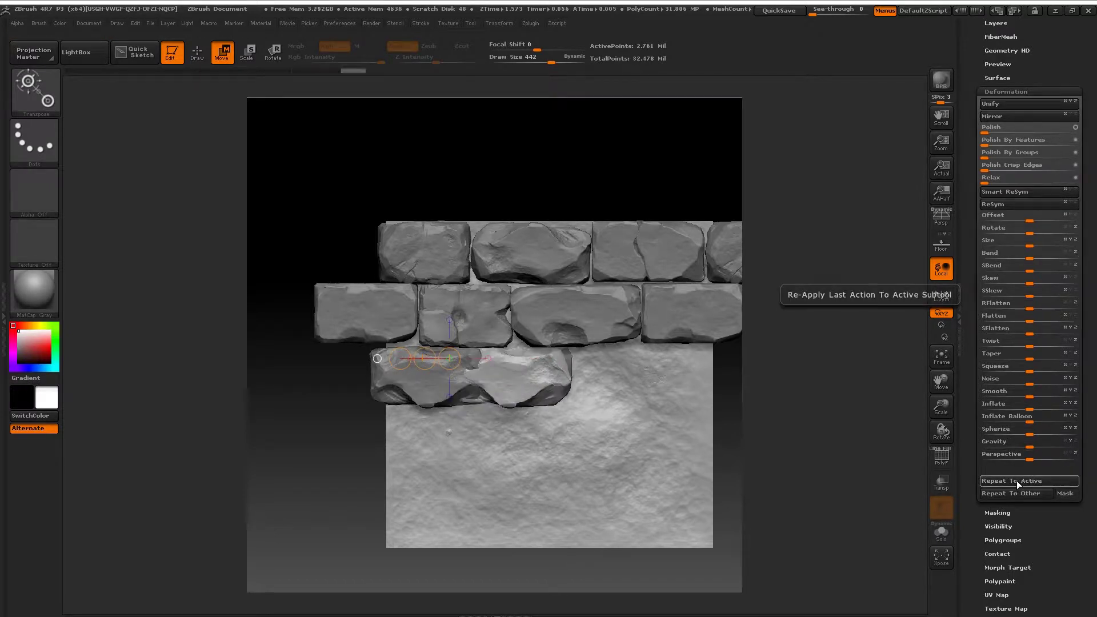
{"action": "left_click", "coordinate": [1019, 482]}
{"action": "left_click", "coordinate": [1021, 482]}
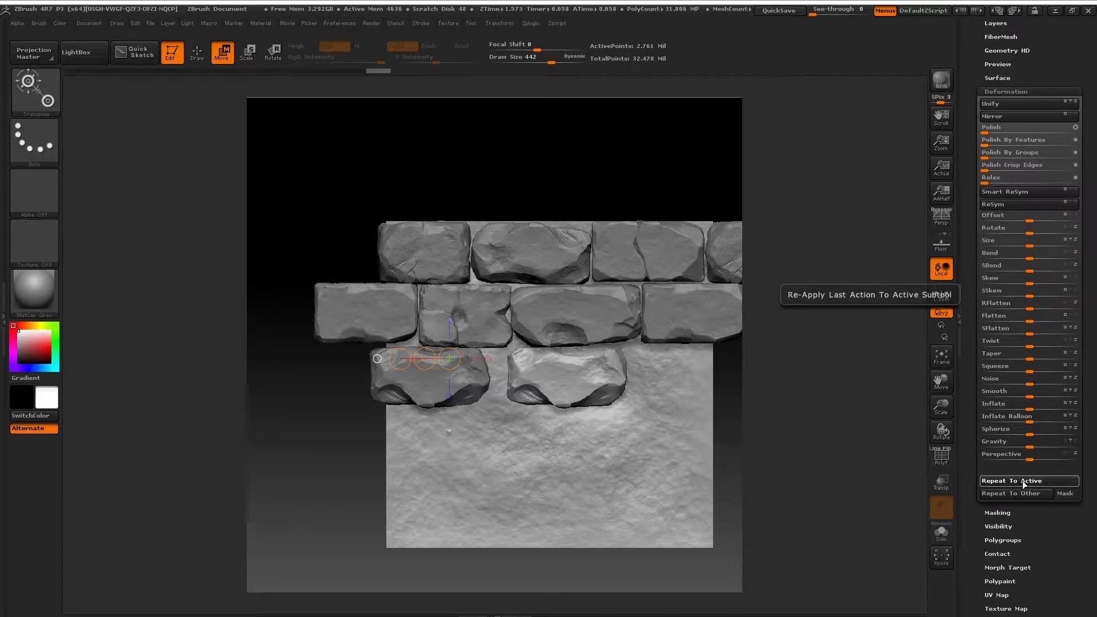
{"action": "left_click", "coordinate": [1023, 481]}
{"action": "left_click", "coordinate": [1024, 481]}
{"action": "left_click", "coordinate": [1026, 481]}
{"action": "left_click", "coordinate": [1026, 483]}
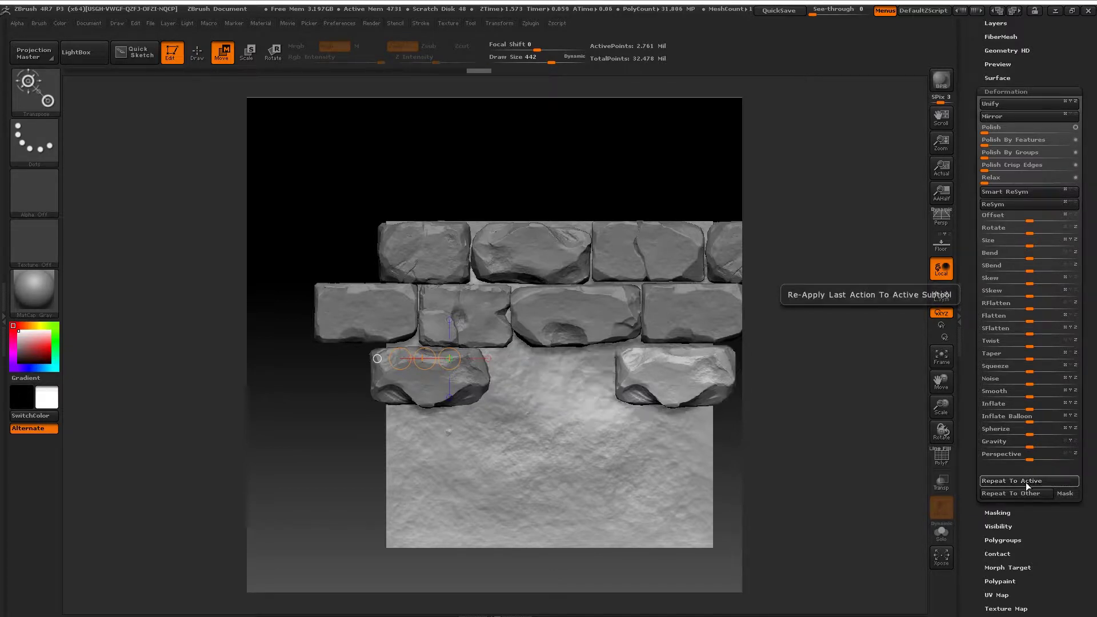
{"action": "left_click", "coordinate": [1027, 483]}
{"action": "left_click", "coordinate": [1027, 482]}
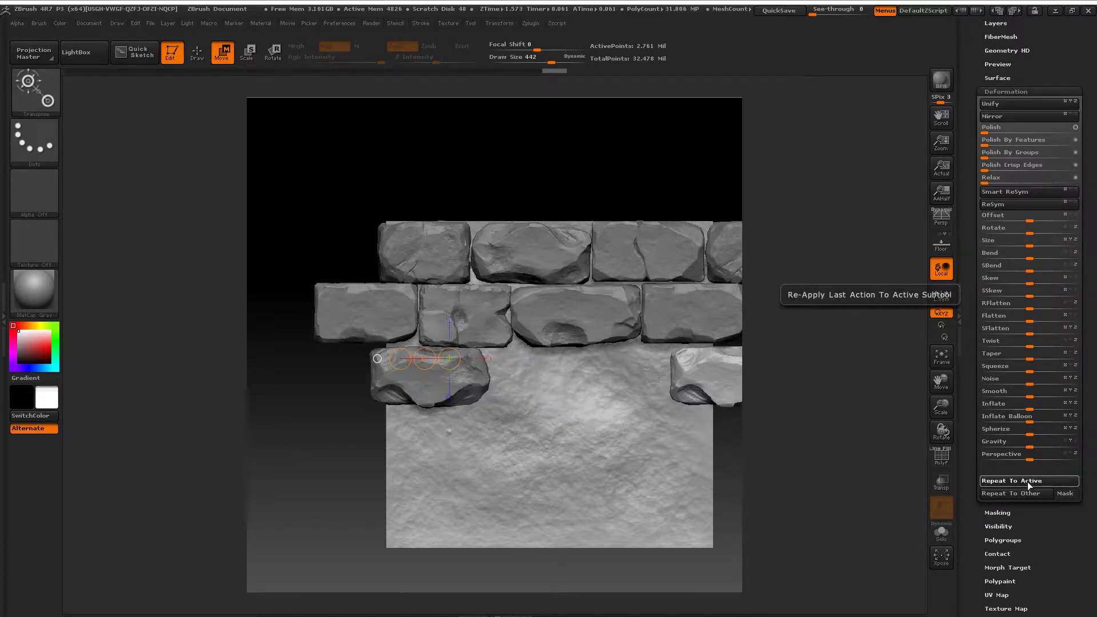
{"action": "left_click", "coordinate": [1028, 482]}
Duplicate the dented second-row stone to the start of a fourth row across the ground's left edge and stretch it taller.
{"action": "right_click_drag", "start_coordinate": [571, 403], "coordinate": [523, 359], "text": "alt"}
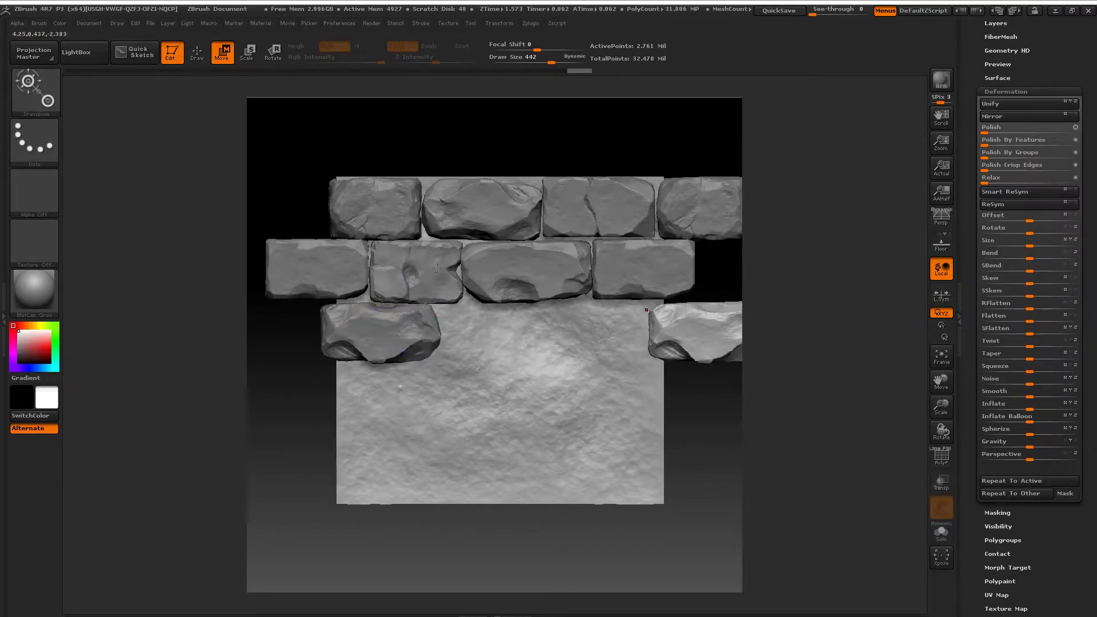
{"action": "left_click", "coordinate": [556, 279], "text": "alt"}
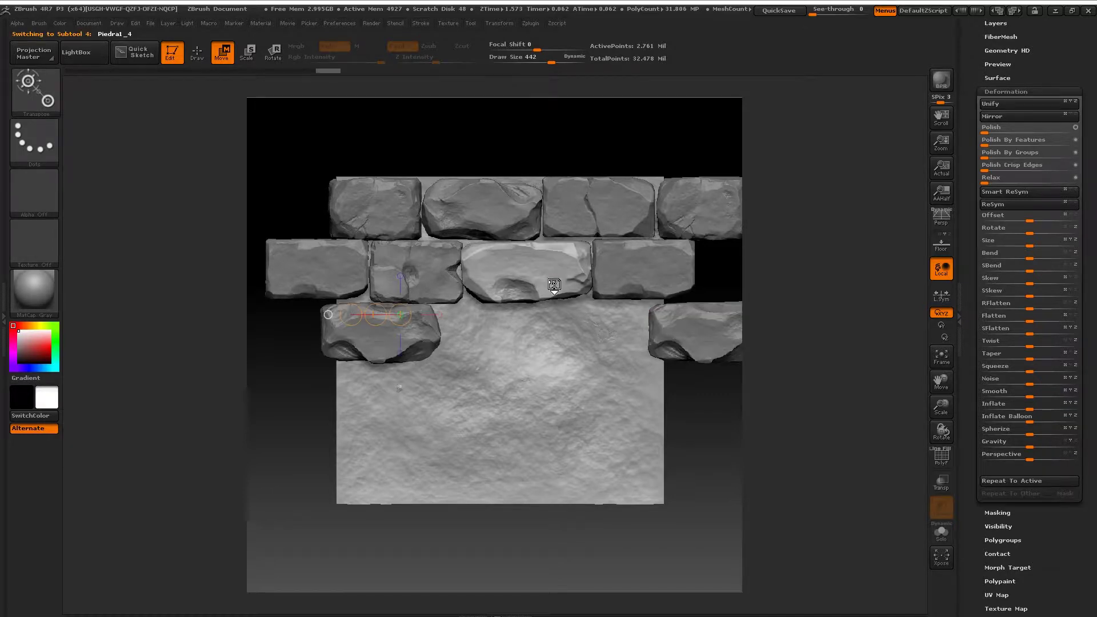
{"action": "mouse_move", "coordinate": [504, 267]}
{"action": "left_mouse_down", "text": "shift"}
{"action": "mouse_move", "coordinate": [552, 267]}
{"action": "mouse_move", "coordinate": [427, 397]}
{"action": "mouse_move", "coordinate": [348, 392]}
{"action": "left_mouse_up", "text": "shift"}
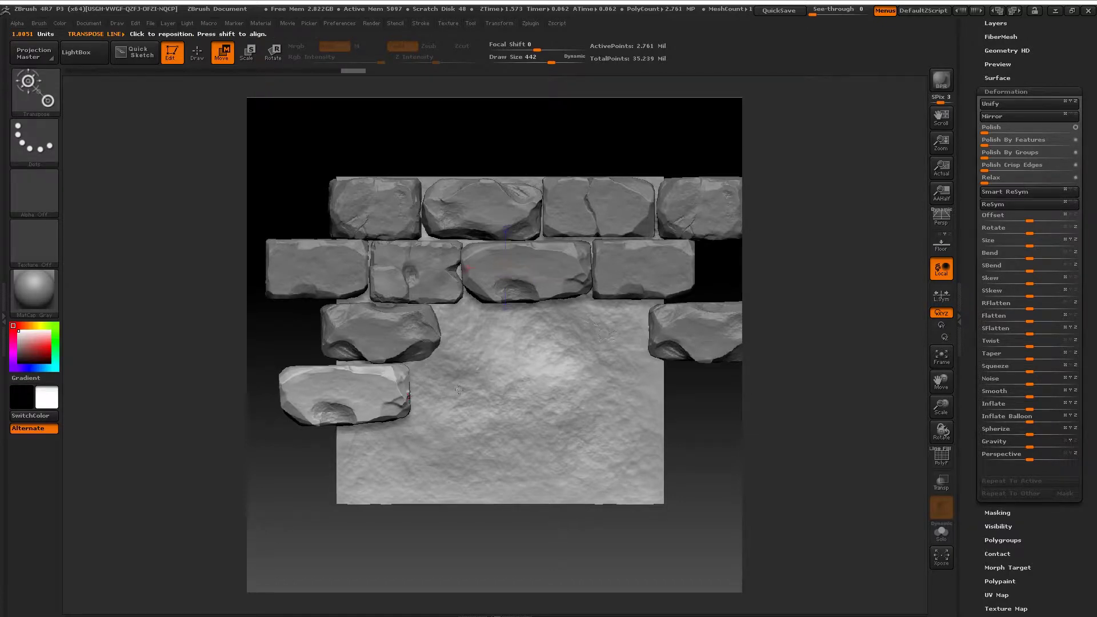
{"action": "left_click_drag", "start_coordinate": [459, 390], "coordinate": [481, 332], "text": "alt"}
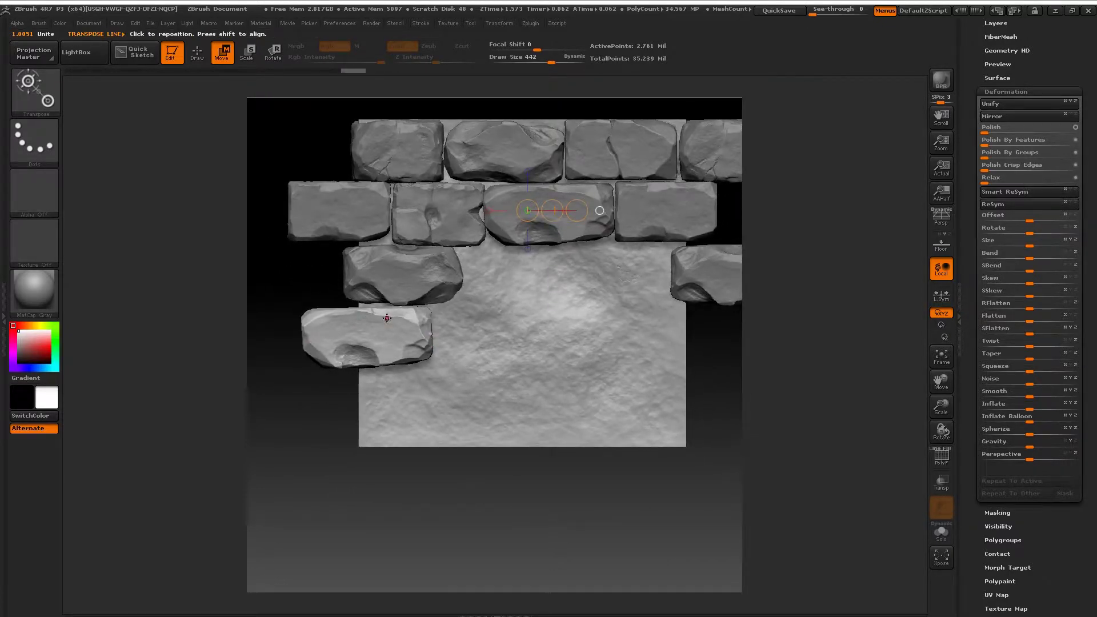
{"action": "left_click_drag", "start_coordinate": [387, 314], "coordinate": [388, 359], "text": "shift"}
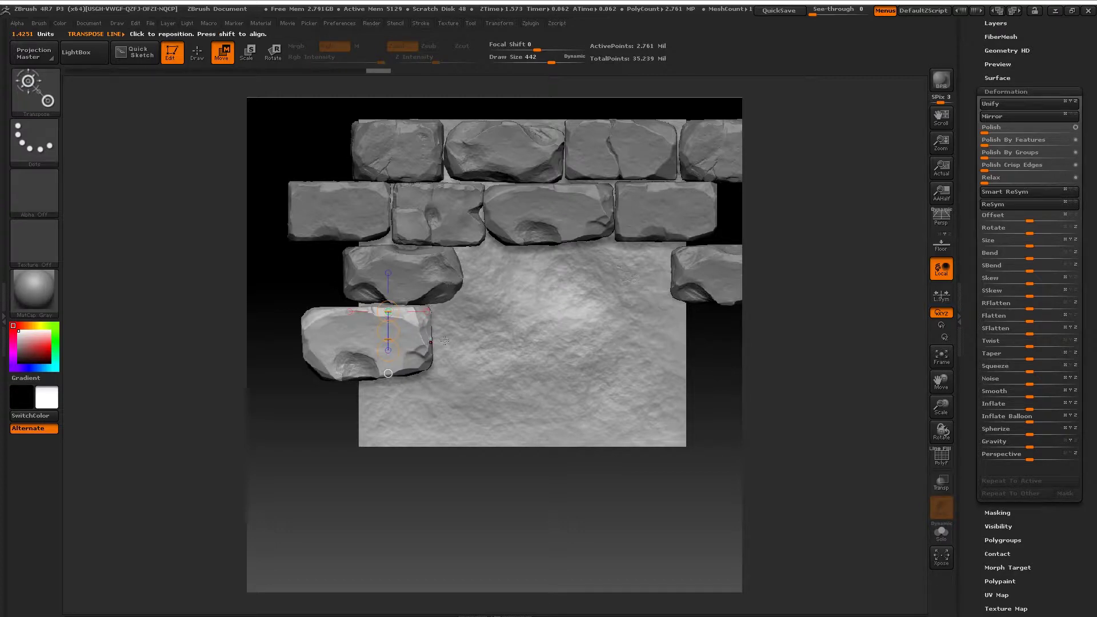
Duplicate the fourth-row stone and offset the copy along X in the positive direction.
{"action": "key", "text": "ctrl+shift"}
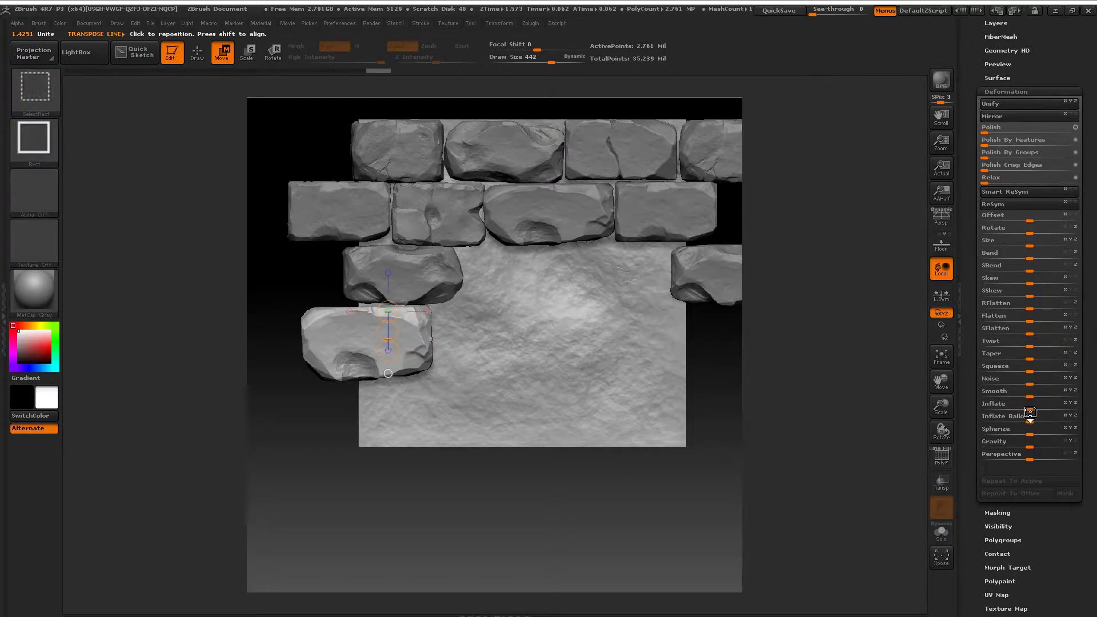
{"action": "left_click_drag", "start_coordinate": [1034, 219], "coordinate": [1092, 222]}
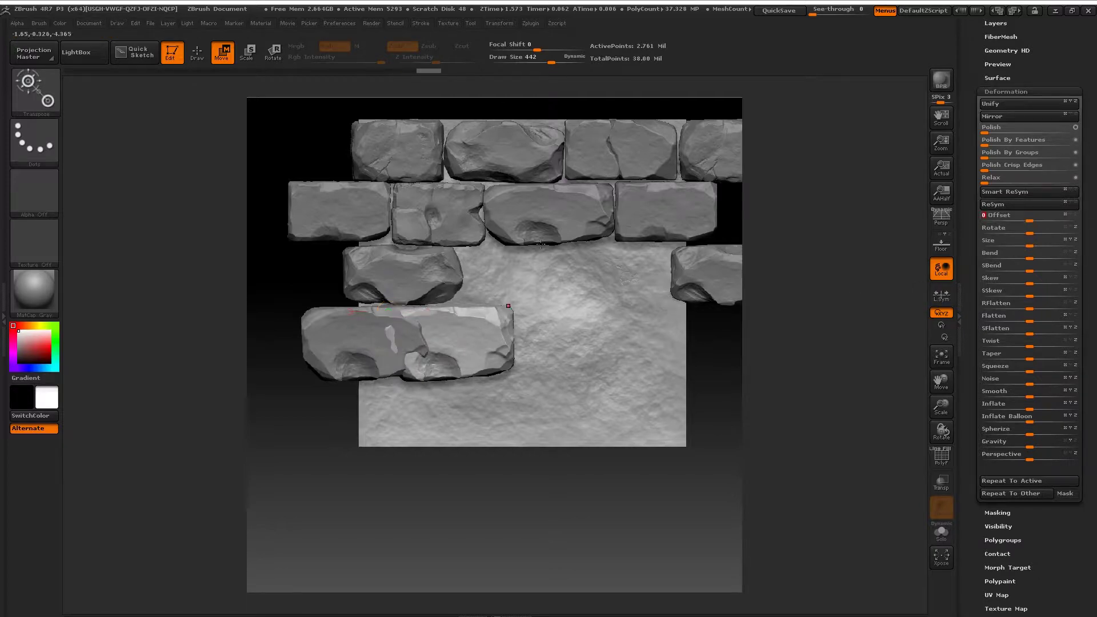
Nudge the cracked top-row stone slightly down, in line with the ground's upper edge.
{"action": "right_click_drag", "start_coordinate": [578, 175], "coordinate": [488, 289], "text": "alt"}
{"action": "right_click_drag", "start_coordinate": [544, 370], "coordinate": [552, 457], "text": "ctrl"}
{"action": "right_click_drag", "start_coordinate": [571, 200], "coordinate": [521, 397], "text": "alt"}
{"action": "right_click_drag", "start_coordinate": [697, 378], "coordinate": [550, 373], "text": "alt"}
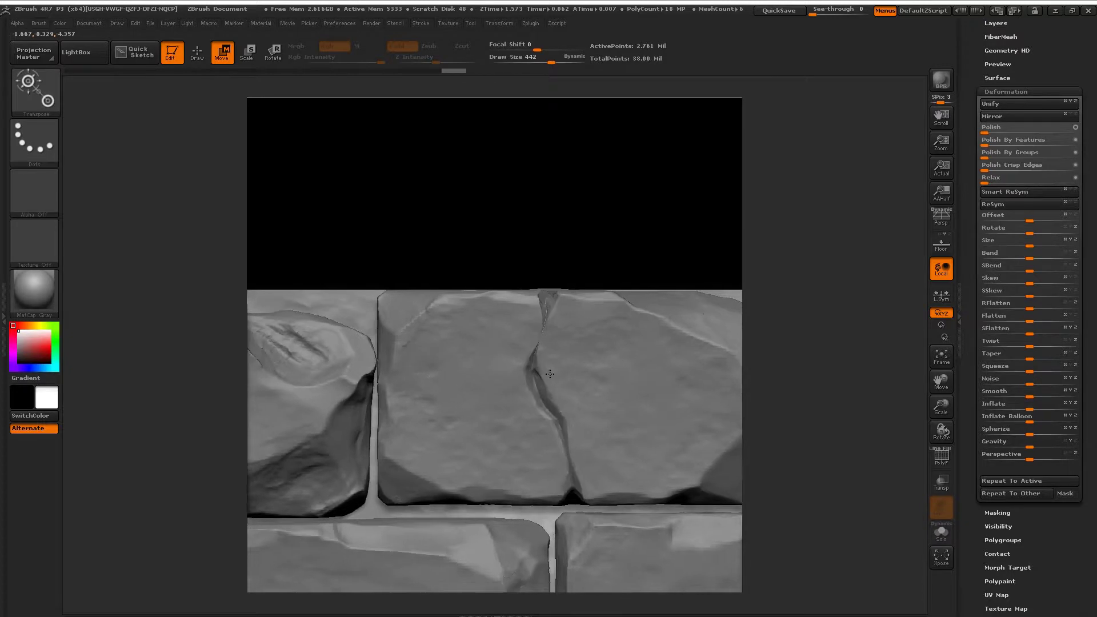
{"action": "left_click", "coordinate": [555, 374], "text": "alt"}
{"action": "right_click_drag", "start_coordinate": [569, 411], "coordinate": [572, 388], "text": "ctrl"}
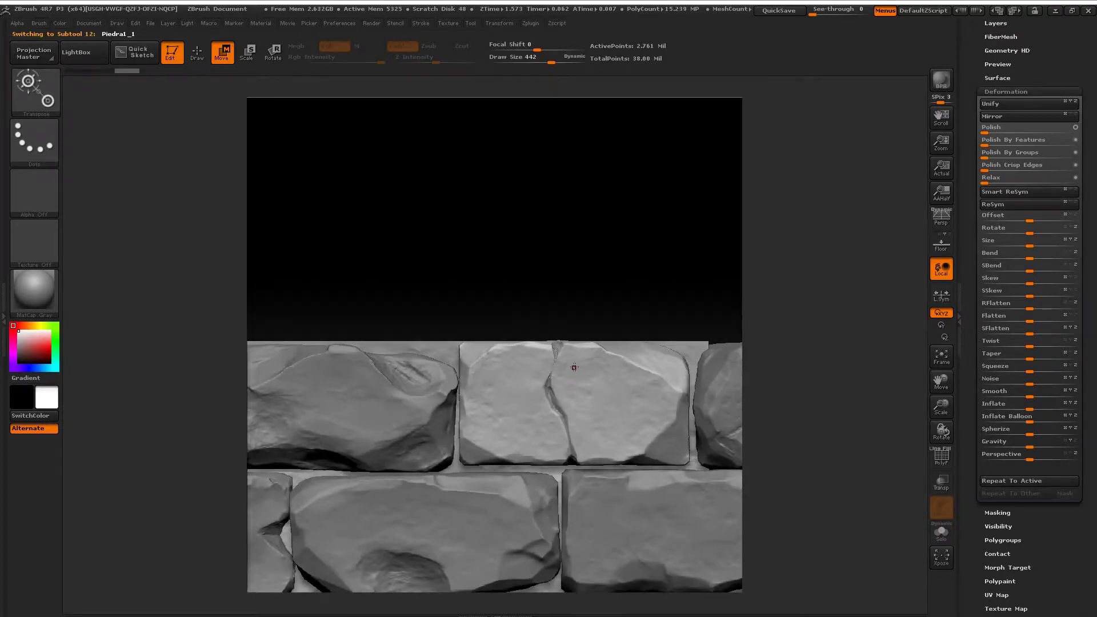
{"action": "mouse_move", "coordinate": [575, 364]}
{"action": "left_mouse_down", "text": "shift"}
{"action": "mouse_move", "coordinate": [575, 413]}
{"action": "mouse_move", "coordinate": [578, 389]}
{"action": "left_mouse_up", "text": "shift"}
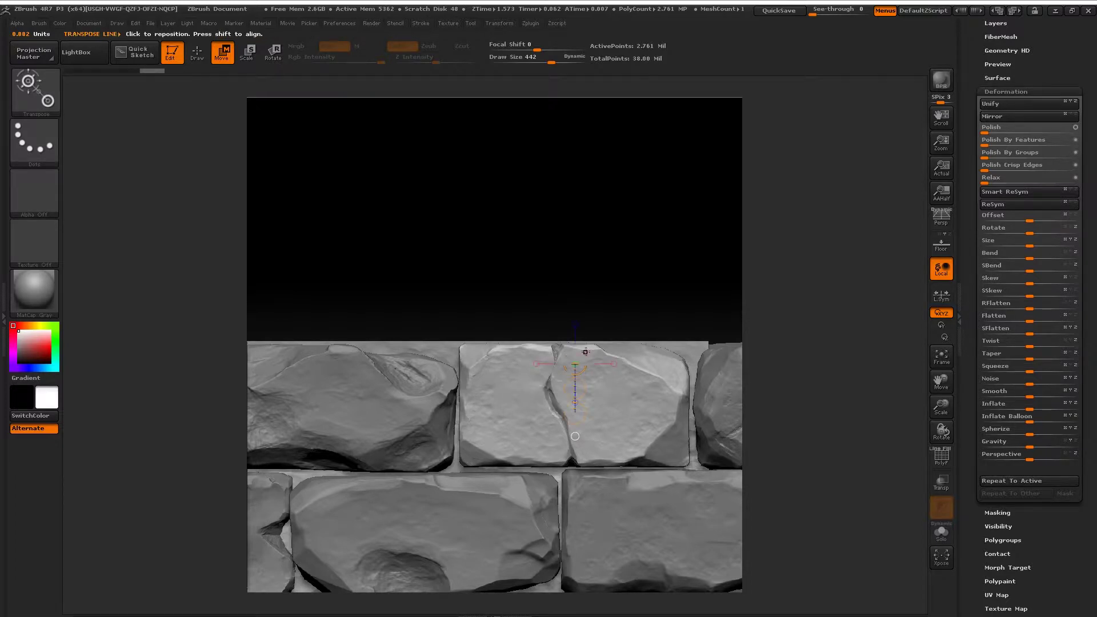
{"action": "right_click_drag", "start_coordinate": [585, 352], "coordinate": [583, 403], "text": "ctrl"}
{"action": "right_click_drag", "start_coordinate": [466, 371], "coordinate": [608, 386], "text": "alt"}
{"action": "left_click_drag", "start_coordinate": [609, 386], "coordinate": [608, 419]}
{"action": "right_click_drag", "start_coordinate": [607, 418], "coordinate": [461, 404], "text": "alt"}
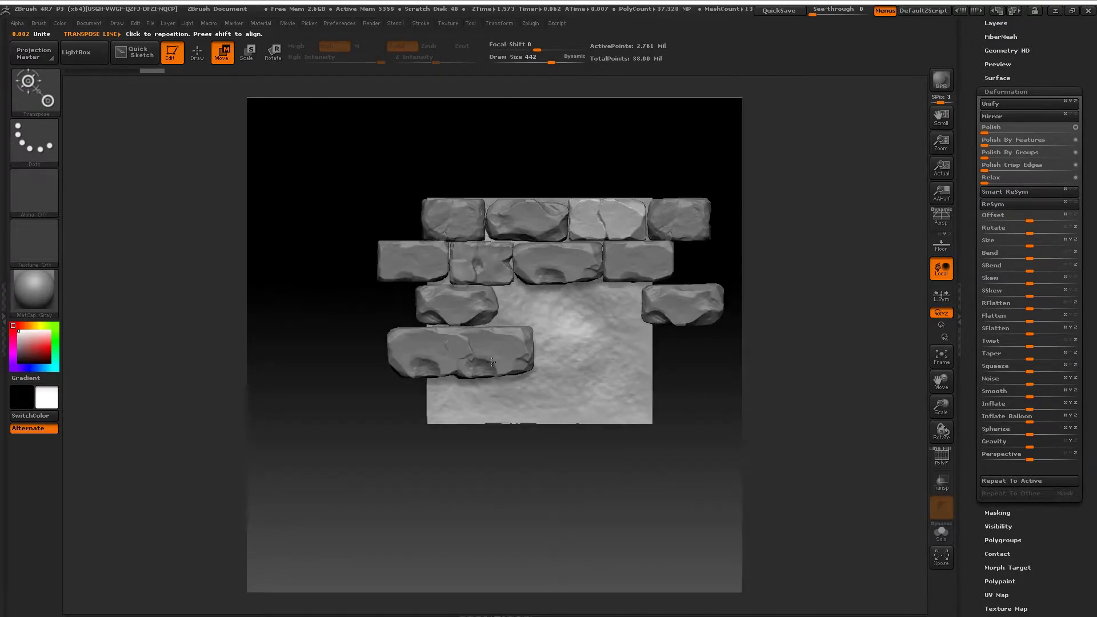
Repeat the X offset on the fourth-row copy until it lies across the ground's right edge.
{"action": "left_click", "coordinate": [492, 362], "text": "alt"}
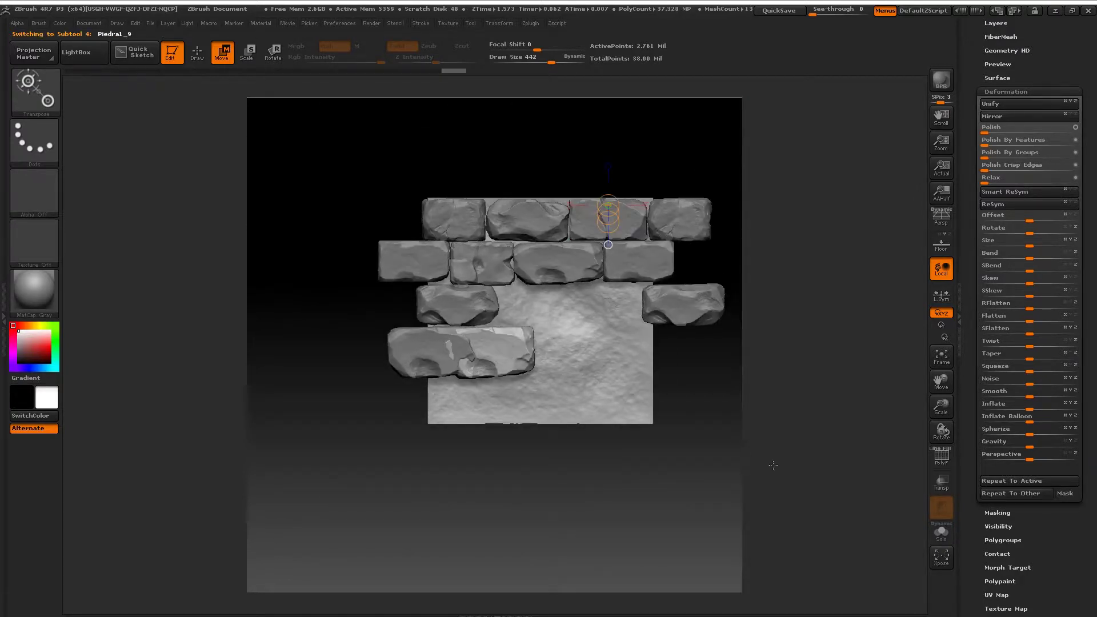
{"action": "left_click", "coordinate": [1025, 480]}
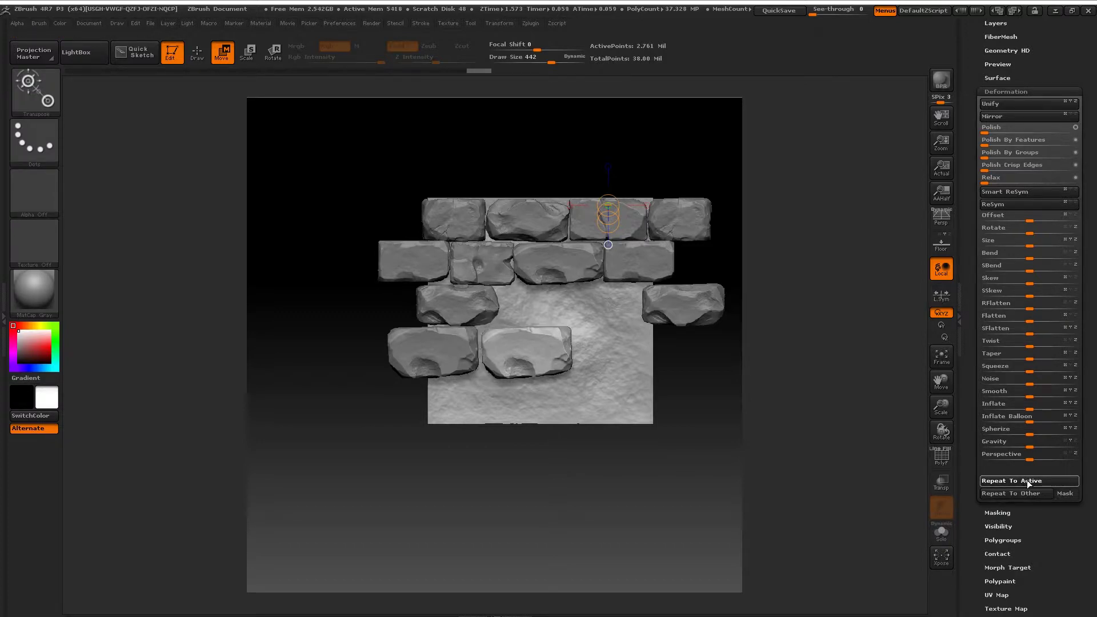
{"action": "left_click", "coordinate": [1027, 481]}
{"action": "left_click", "coordinate": [1028, 481]}
{"action": "left_click", "coordinate": [1030, 481]}
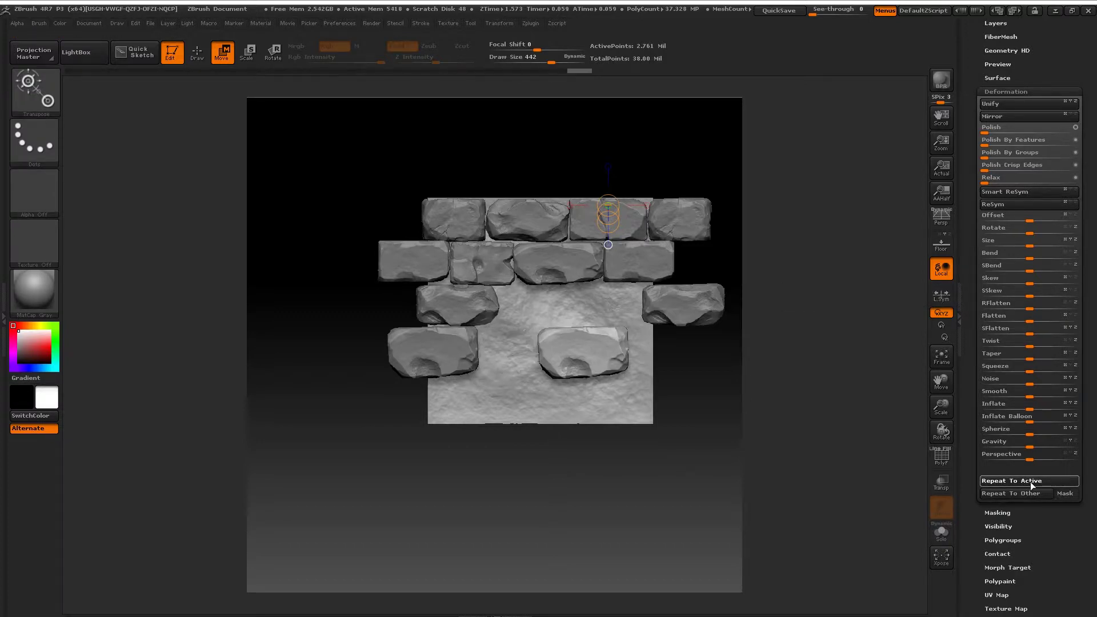
{"action": "left_click", "coordinate": [1030, 482]}
{"action": "left_click", "coordinate": [1030, 482]}
{"action": "left_click", "coordinate": [1031, 482]}
{"action": "left_click", "coordinate": [1032, 481]}
{"action": "left_click", "coordinate": [1032, 482]}
{"action": "key", "text": "ctrl"}
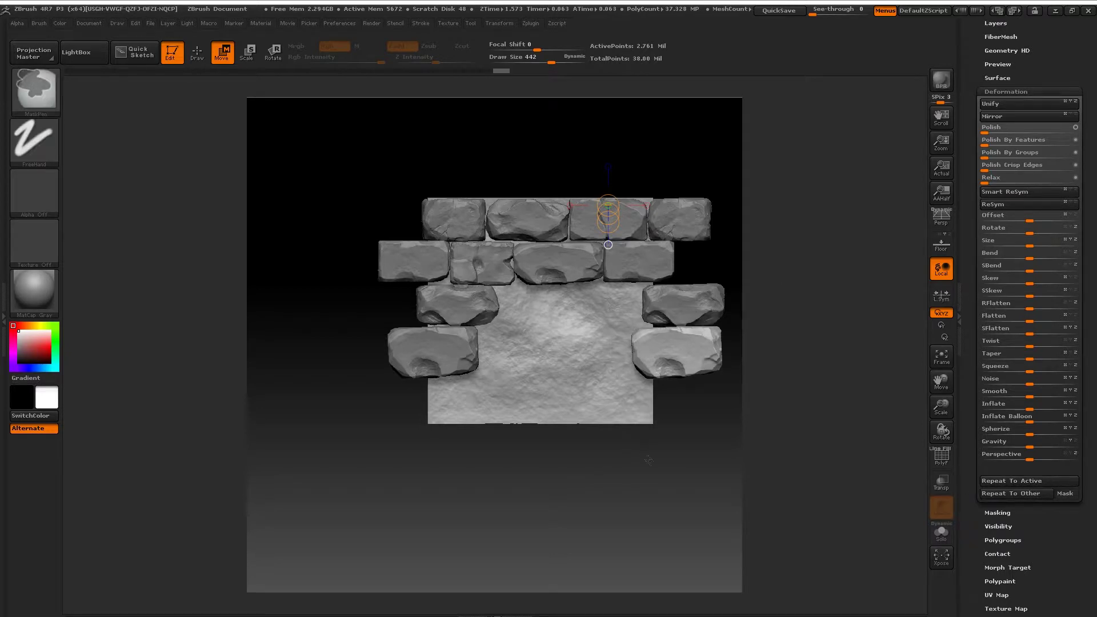
{"action": "key", "text": "ctrl+z"}
Duplicate the plain stone at the right end of the second row and place it in a fifth row across the ground's right edge.
{"action": "left_click", "coordinate": [638, 261], "text": "alt"}
{"action": "left_click_drag", "start_coordinate": [605, 252], "coordinate": [621, 400], "text": "shift"}
{"action": "key", "text": "ctrl+shift+d"}
{"action": "left_click_drag", "start_coordinate": [666, 252], "coordinate": [578, 378], "text": "alt"}
{"action": "left_click_drag", "start_coordinate": [503, 386], "coordinate": [565, 391], "text": "shift"}
{"action": "left_click_drag", "start_coordinate": [657, 400], "coordinate": [683, 378], "text": "alt"}
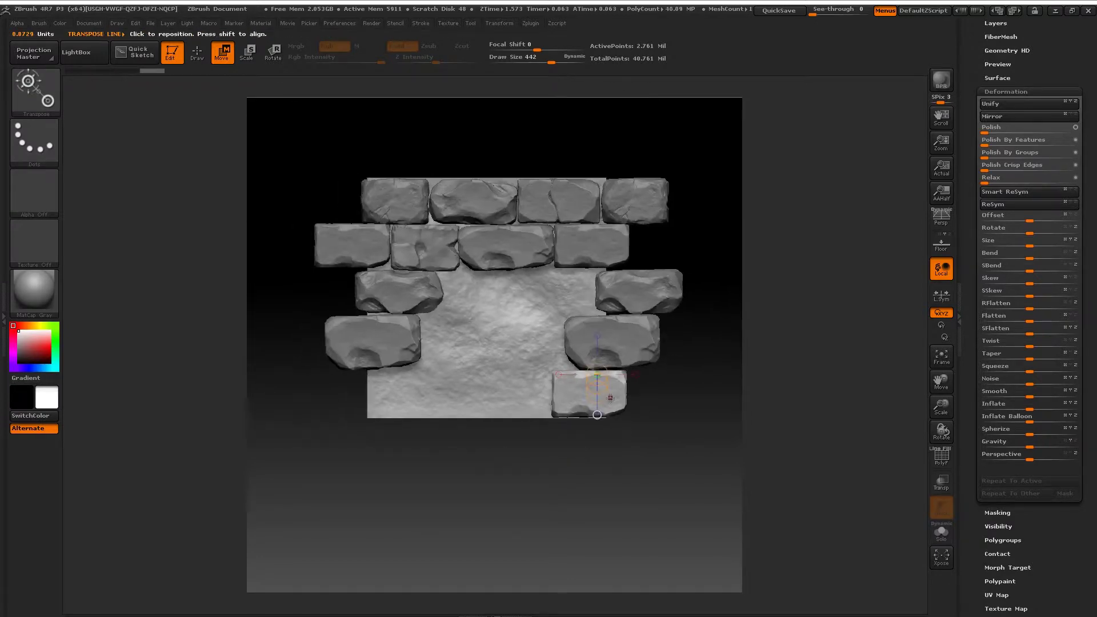
Duplicate the fifth-row stone and repeatedly offset the copy along negative X until it lies across the ground's left edge.
{"action": "left_click_drag", "start_coordinate": [1029, 219], "coordinate": [984, 220]}
{"action": "left_click", "coordinate": [1028, 480]}
{"action": "left_click", "coordinate": [1029, 480]}
{"action": "left_click", "coordinate": [1029, 481]}
{"action": "left_click", "coordinate": [1029, 481]}
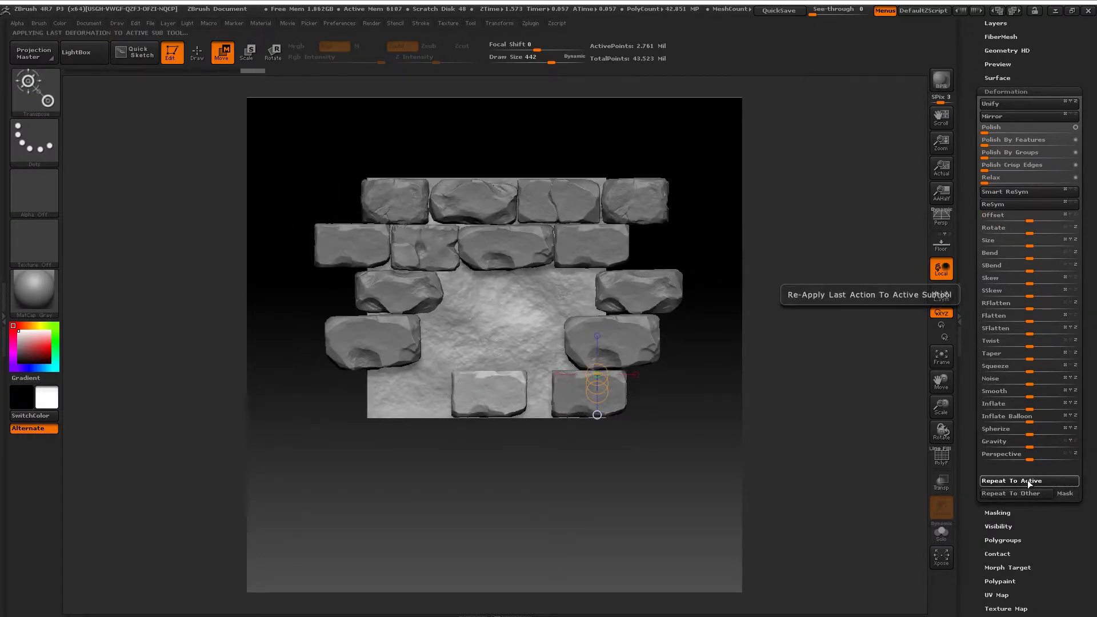
{"action": "left_click", "coordinate": [1029, 481]}
{"action": "left_click", "coordinate": [1029, 481]}
{"action": "left_click", "coordinate": [1029, 481]}
{"action": "left_click", "coordinate": [1029, 479]}
{"action": "left_click", "coordinate": [1028, 479]}
{"action": "left_click", "coordinate": [1029, 479]}
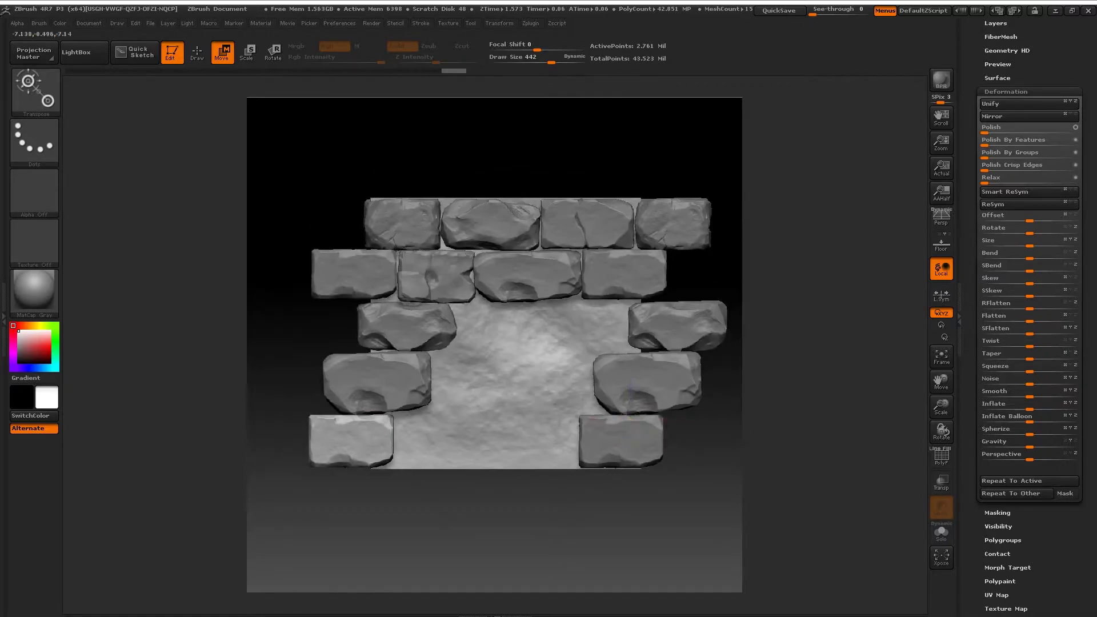
Duplicate the plain fifth-row stone into the third row beside its first stone, and adjust the depth of the dented stone above it.
{"action": "key", "text": "ctrl+shift+d"}
{"action": "mouse_move", "coordinate": [340, 441]}
{"action": "left_mouse_down", "text": "shift"}
{"action": "mouse_move", "coordinate": [383, 440]}
{"action": "mouse_move", "coordinate": [509, 334]}
{"action": "left_mouse_up", "text": "shift"}
{"action": "left_click_drag", "start_coordinate": [563, 495], "coordinate": [558, 365]}
{"action": "left_click", "coordinate": [531, 311], "text": "alt"}
{"action": "left_click_drag", "start_coordinate": [551, 458], "coordinate": [549, 366], "text": "shift"}
{"action": "left_click_drag", "start_coordinate": [551, 288], "coordinate": [551, 305], "text": "shift"}
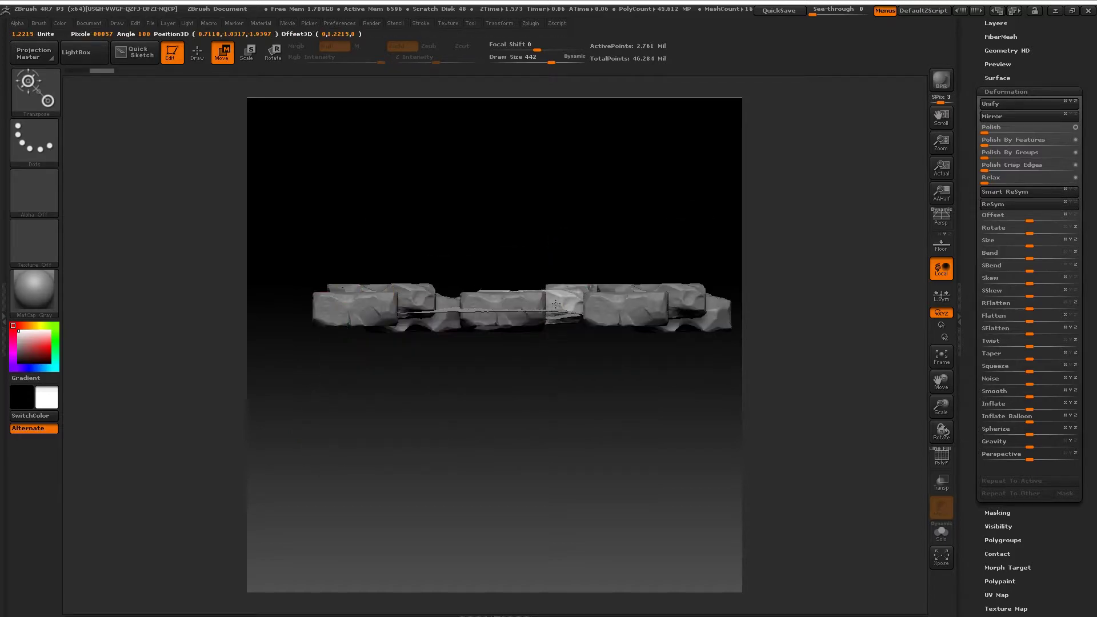
{"action": "left_click_drag", "start_coordinate": [560, 355], "coordinate": [577, 437]}
Duplicate the top row's leftmost stone and fit the copy into the remaining gap in the third row.
{"action": "left_click", "coordinate": [506, 325], "text": "alt"}
{"action": "left_click", "coordinate": [425, 230], "text": "alt"}
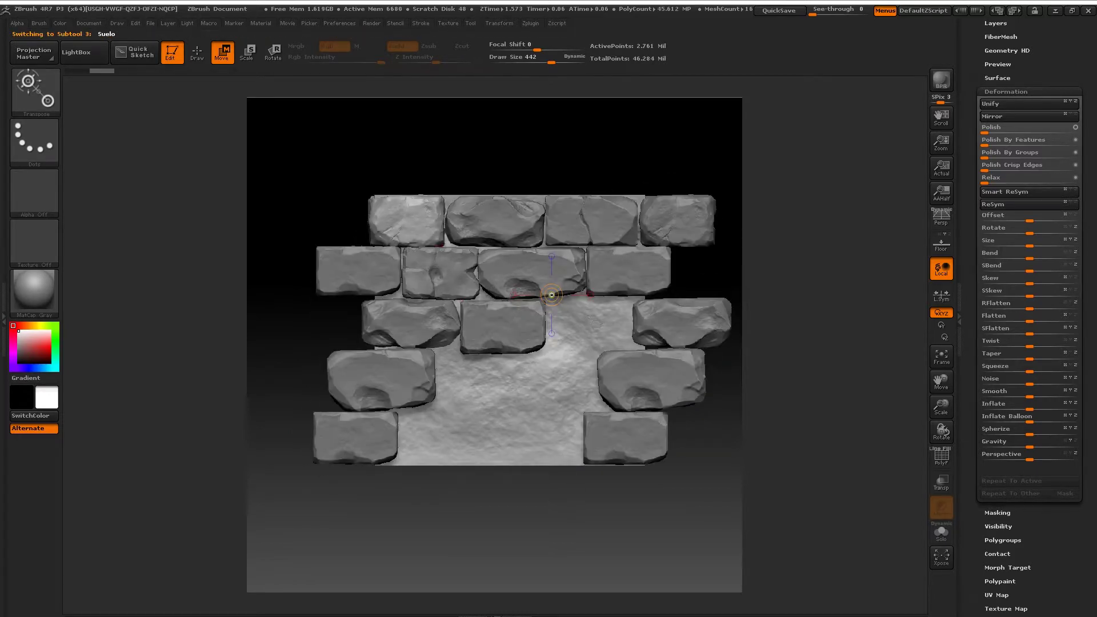
{"action": "left_click_drag", "start_coordinate": [424, 230], "coordinate": [602, 324], "text": "ctrl"}
{"action": "left_click_drag", "start_coordinate": [602, 324], "coordinate": [611, 324]}
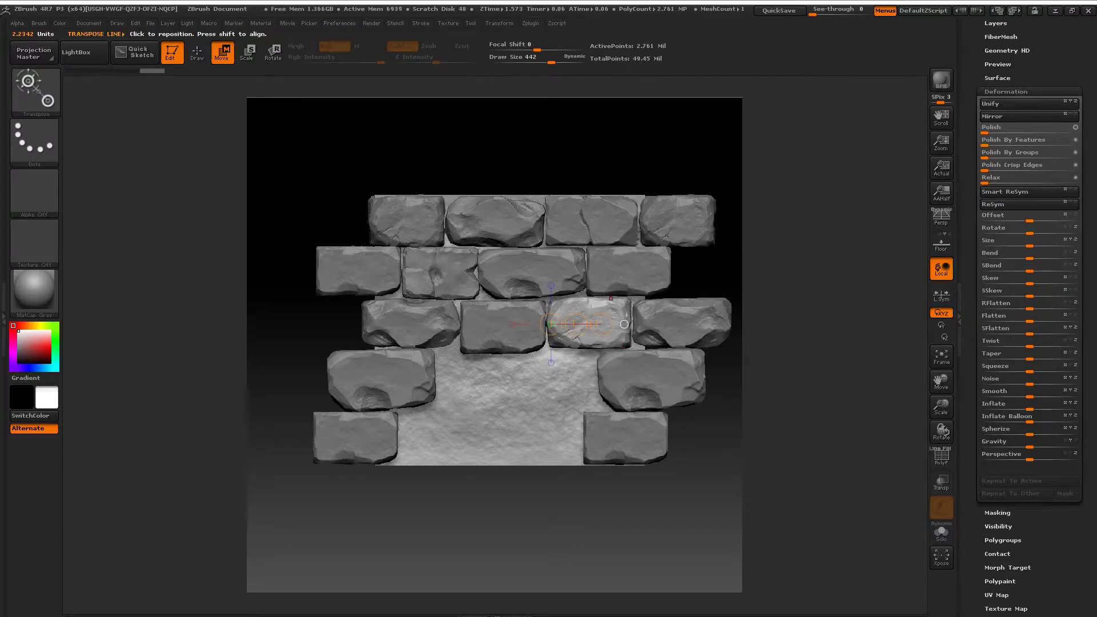
Duplicate the cracked top-row stone and place the copy beside the first stone of the fourth row.
{"action": "left_click", "coordinate": [615, 236], "text": "alt"}
{"action": "left_click_drag", "start_coordinate": [598, 220], "coordinate": [489, 382], "text": "ctrl"}
{"action": "right_click_drag", "start_coordinate": [489, 382], "coordinate": [493, 434], "text": "ctrl"}
{"action": "mouse_move", "coordinate": [413, 360]}
{"action": "left_mouse_down", "text": "shift"}
{"action": "mouse_move", "coordinate": [508, 360]}
{"action": "mouse_move", "coordinate": [458, 358]}
{"action": "left_mouse_up", "text": "shift"}
{"action": "right_click_drag", "start_coordinate": [577, 366], "coordinate": [588, 309], "text": "ctrl"}
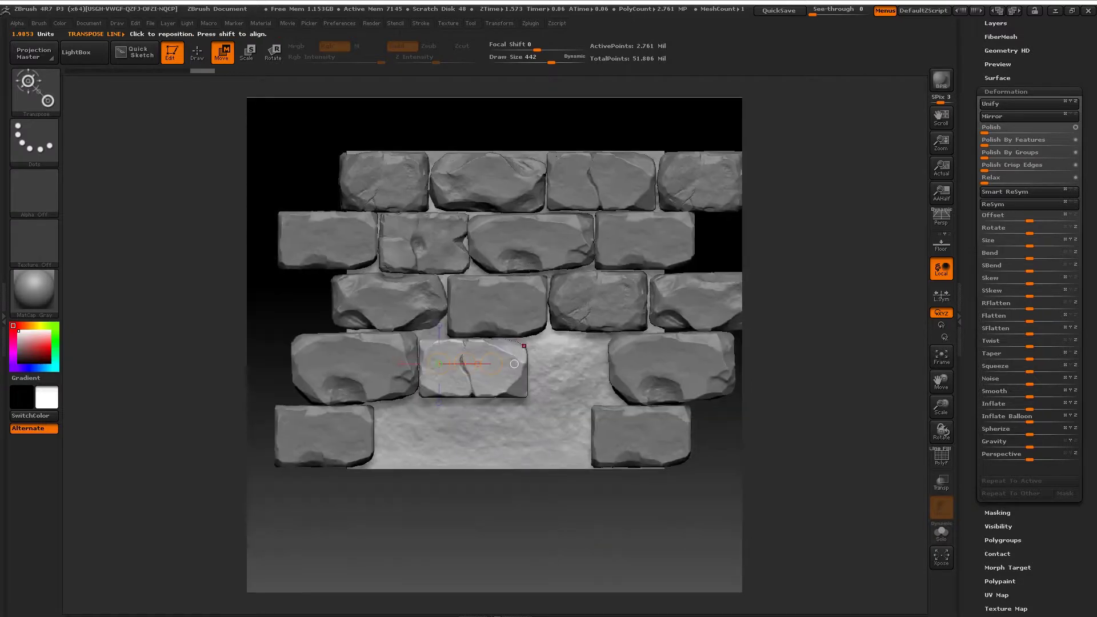
Duplicate the notched second stone of the second row into the remaining gap in the fourth row.
{"action": "left_click", "coordinate": [435, 265], "text": "alt"}
{"action": "left_click_drag", "start_coordinate": [434, 251], "coordinate": [588, 372], "text": "ctrl"}
{"action": "right_click_drag", "start_coordinate": [588, 372], "coordinate": [581, 293], "text": "ctrl"}
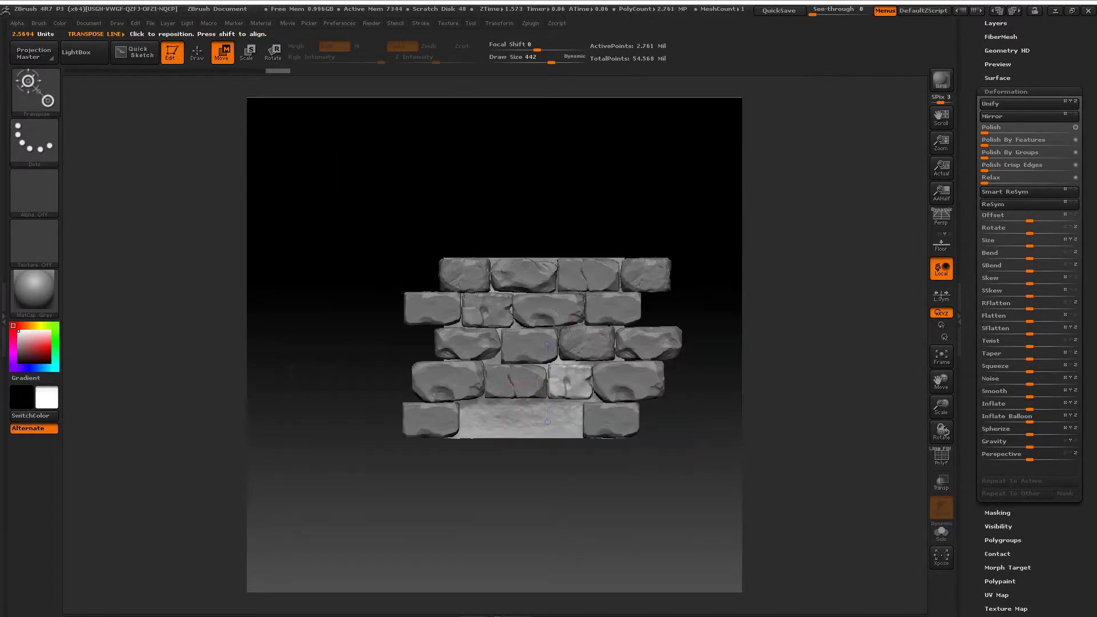
Duplicate the third row's leftmost stone and place the copy in the fifth row, against its right-end stone.
{"action": "right_click_drag", "start_coordinate": [576, 416], "coordinate": [577, 455]}
{"action": "left_click", "coordinate": [455, 336], "text": "alt"}
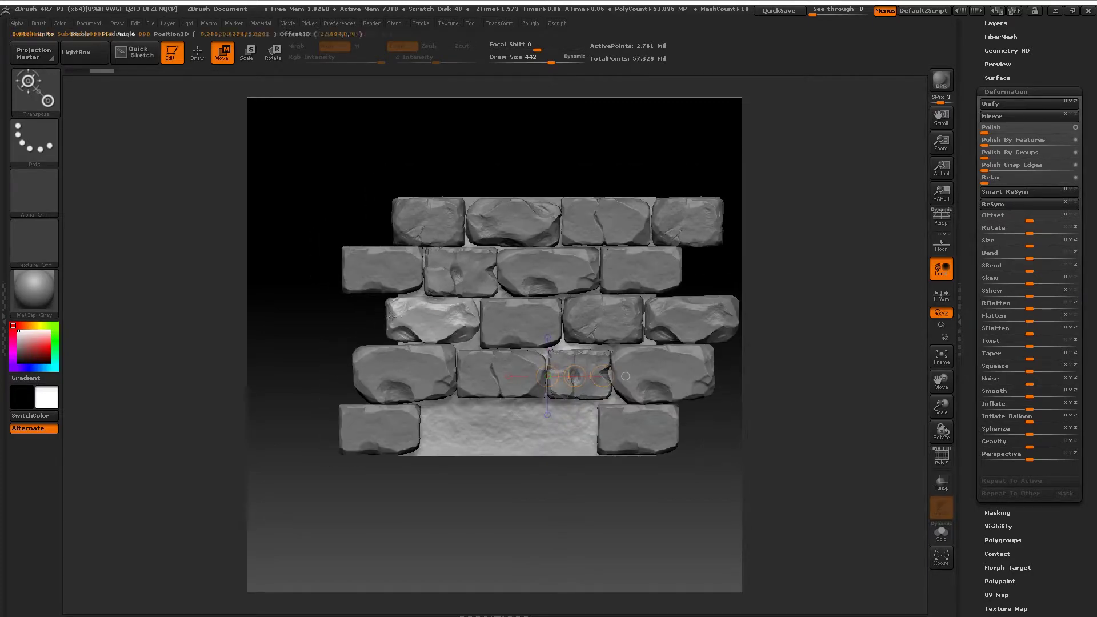
{"action": "left_click_drag", "start_coordinate": [575, 376], "coordinate": [693, 482], "text": "ctrl"}
{"action": "right_click_drag", "start_coordinate": [558, 375], "coordinate": [557, 409], "text": "ctrl"}
{"action": "left_click_drag", "start_coordinate": [593, 443], "coordinate": [593, 454]}
{"action": "mouse_move", "coordinate": [563, 338]}
{"action": "right_mouse_down", "text": "ctrl"}
{"action": "mouse_move", "coordinate": [563, 405]}
{"action": "mouse_move", "coordinate": [560, 299]}
{"action": "mouse_move", "coordinate": [583, 288]}
{"action": "mouse_move", "coordinate": [560, 270]}
{"action": "right_mouse_up", "text": "ctrl"}
{"action": "left_click", "coordinate": [655, 321], "text": "alt"}
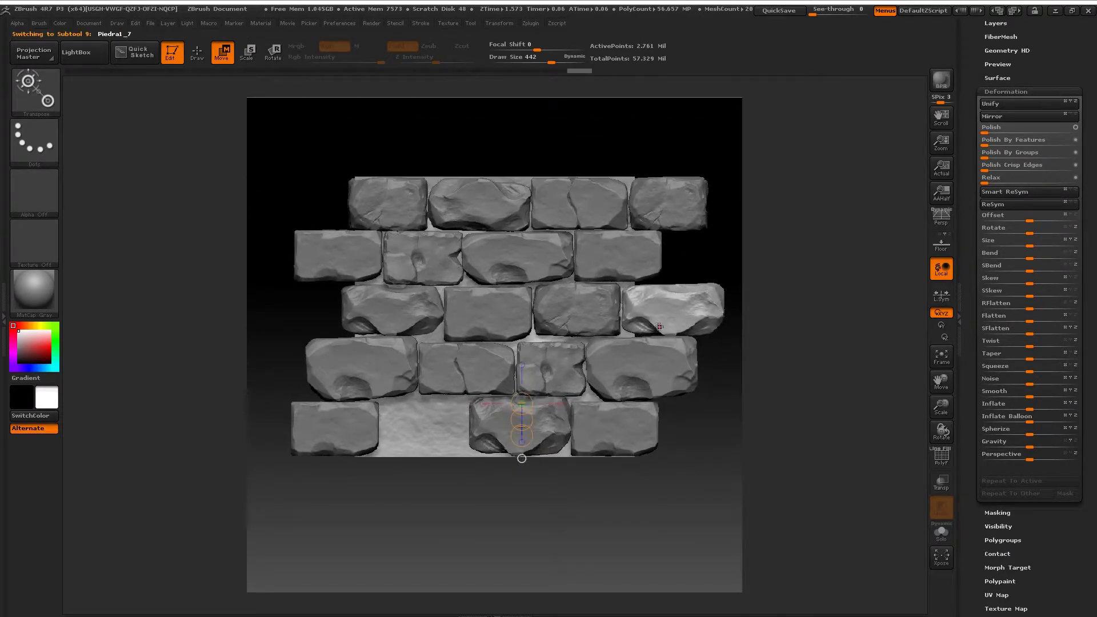
{"action": "left_click_drag", "start_coordinate": [646, 306], "coordinate": [680, 307]}
{"action": "left_click", "coordinate": [1023, 91]}
{"action": "left_click_drag", "start_coordinate": [1027, 122], "coordinate": [1027, 195]}
{"action": "left_click", "coordinate": [1012, 74]}
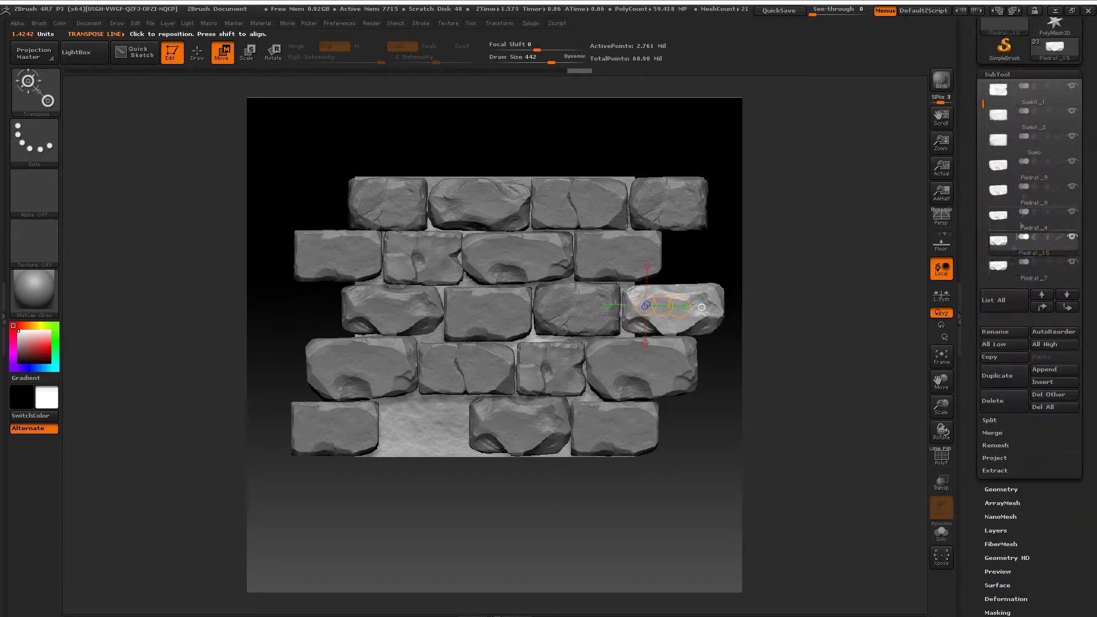
{"action": "left_click", "coordinate": [1003, 401]}
{"action": "left_click", "coordinate": [883, 424]}
Duplicate the top row's rightmost stone and move the copy into the last gap of the fifth row.
{"action": "right_click_drag", "start_coordinate": [552, 355], "coordinate": [568, 364], "text": "alt"}
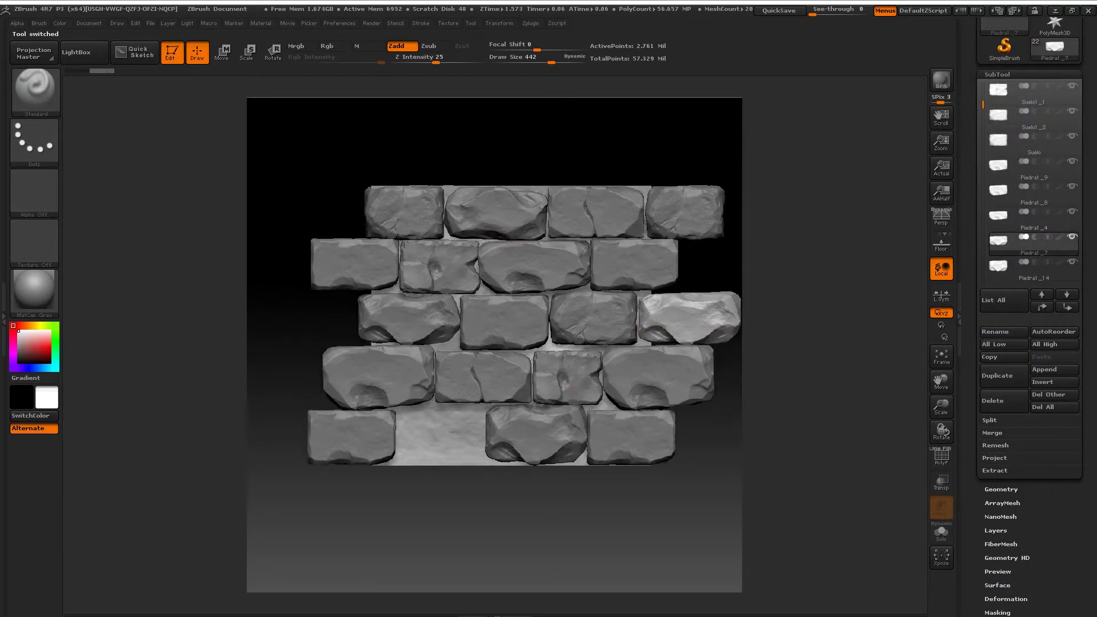
{"action": "left_click", "coordinate": [677, 213], "text": "alt"}
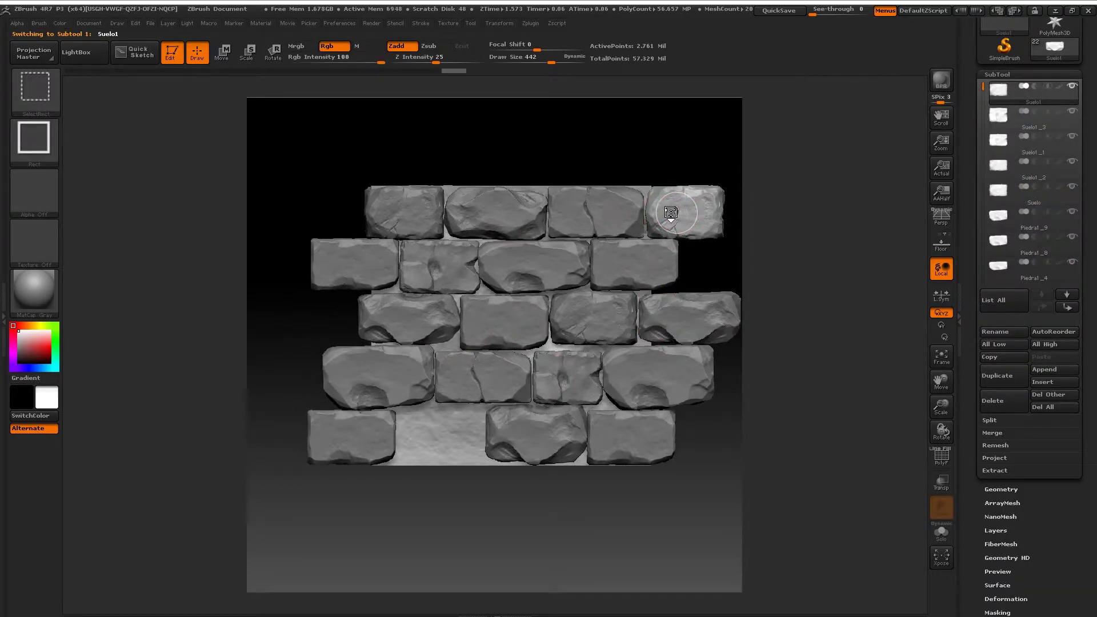
{"action": "key", "text": "ctrl+shift+d"}
{"action": "key", "text": "ctrl"}
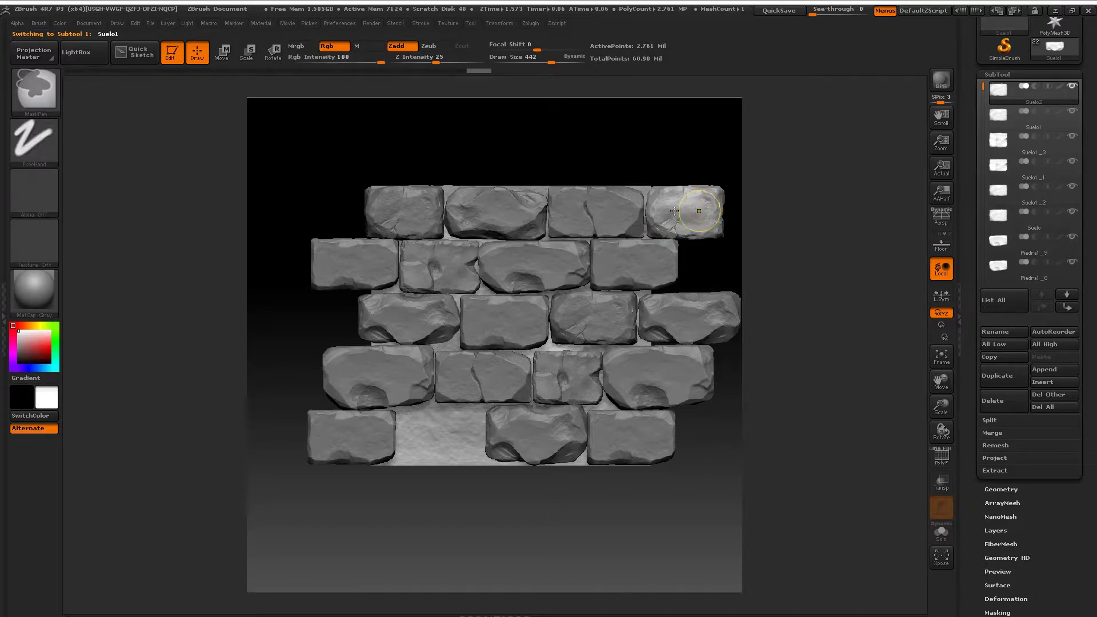
{"action": "key", "text": "w"}
{"action": "mouse_move", "coordinate": [667, 211]}
{"action": "left_mouse_down"}
{"action": "mouse_move", "coordinate": [729, 211]}
{"action": "mouse_move", "coordinate": [651, 275]}
{"action": "mouse_move", "coordinate": [490, 445]}
{"action": "mouse_move", "coordinate": [435, 430]}
{"action": "left_mouse_up"}
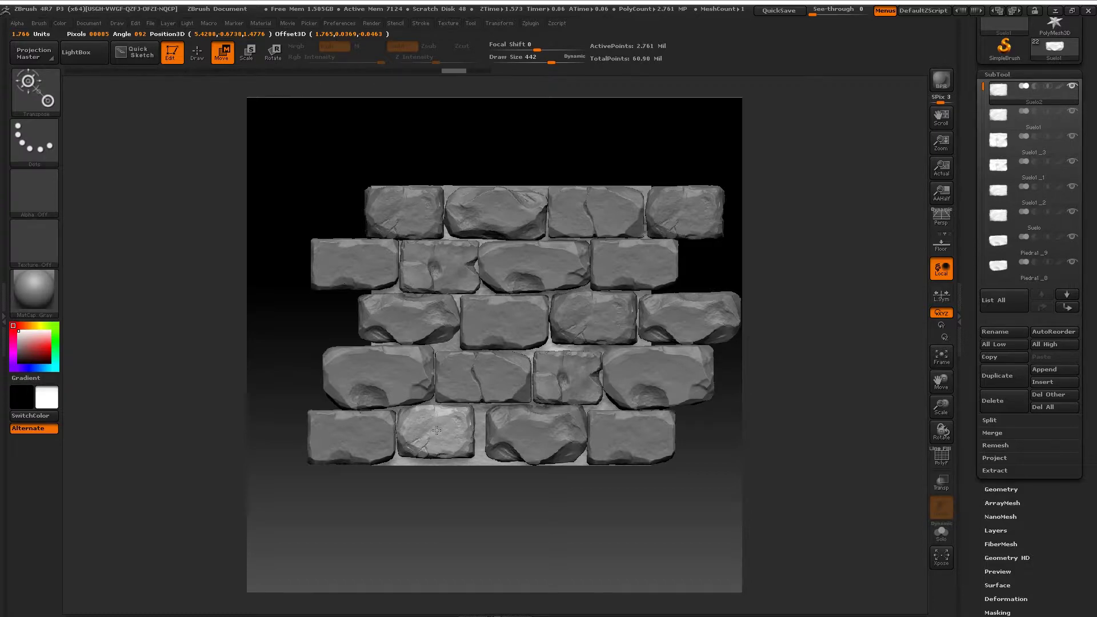
Reposition the new fifth-row stone and stretch it wider and taller to fill the gap between its neighbours.
{"action": "right_click_drag", "start_coordinate": [437, 431], "coordinate": [362, 412], "text": "alt"}
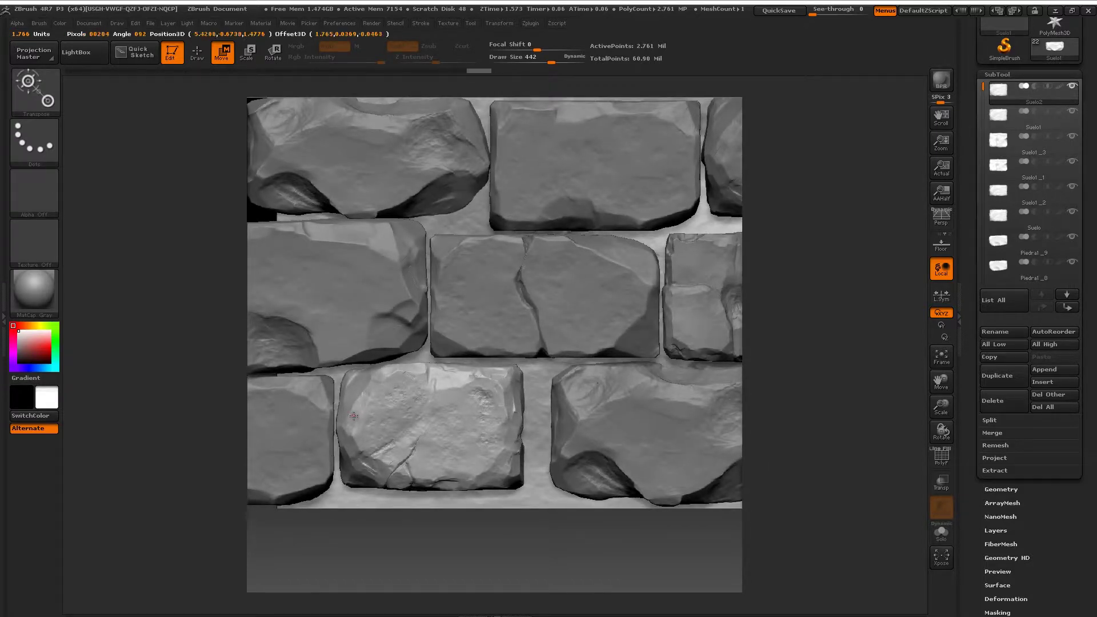
{"action": "left_click_drag", "start_coordinate": [354, 416], "coordinate": [484, 416]}
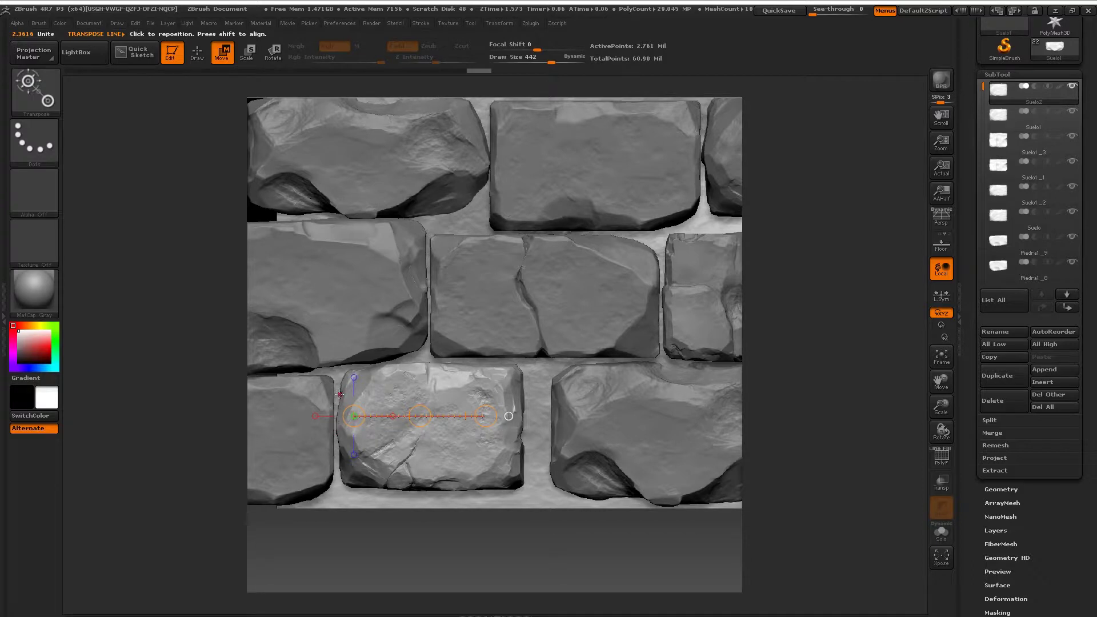
{"action": "left_click_drag", "start_coordinate": [340, 395], "coordinate": [379, 394]}
{"action": "left_click_drag", "start_coordinate": [490, 391], "coordinate": [522, 395]}
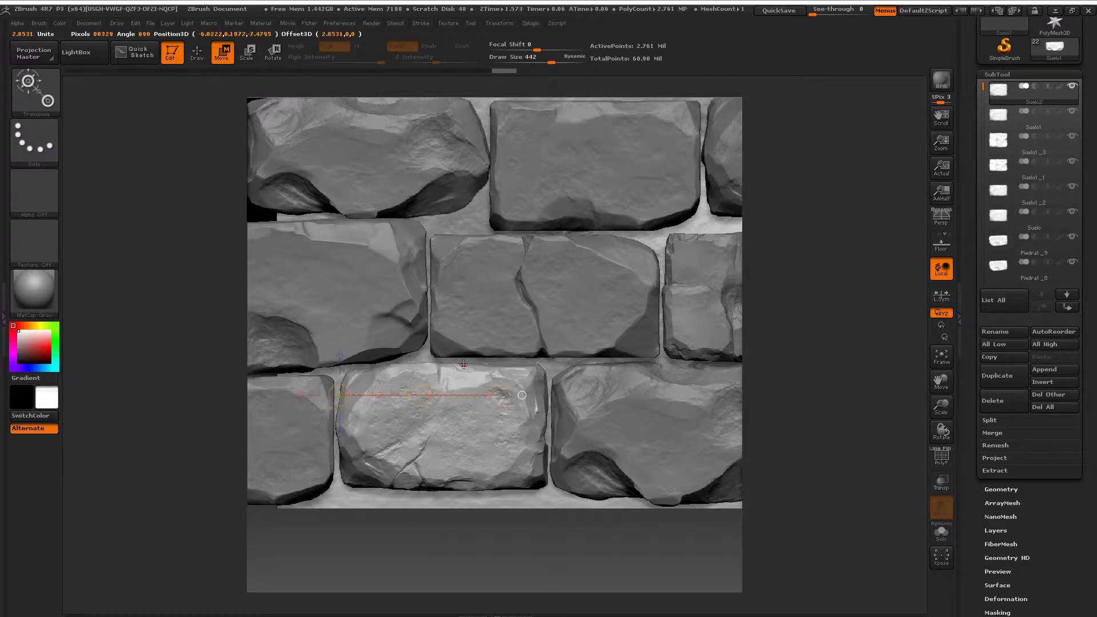
{"action": "left_click_drag", "start_coordinate": [462, 366], "coordinate": [468, 444]}
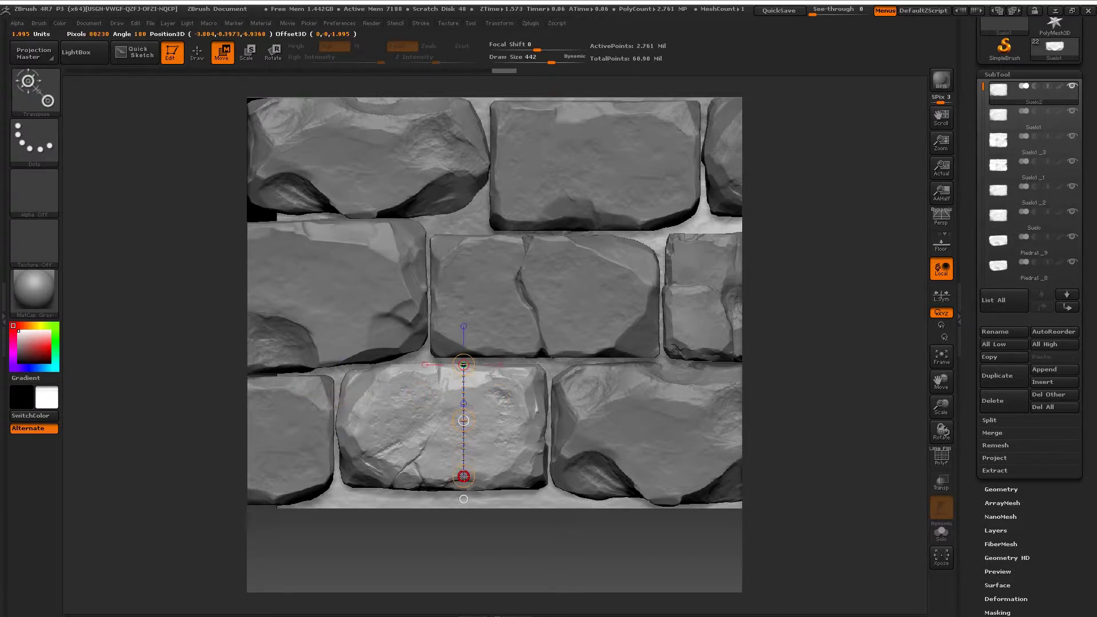
{"action": "left_click_drag", "start_coordinate": [466, 477], "coordinate": [463, 490]}
{"action": "right_click_drag", "start_coordinate": [461, 494], "coordinate": [337, 410], "text": "alt"}
{"action": "right_click_drag", "start_coordinate": [768, 407], "coordinate": [509, 268], "text": "alt"}
{"action": "right_click_drag", "start_coordinate": [300, 333], "coordinate": [526, 398], "text": "alt"}
{"action": "right_click_drag", "start_coordinate": [510, 277], "coordinate": [515, 320], "text": "ctrl"}
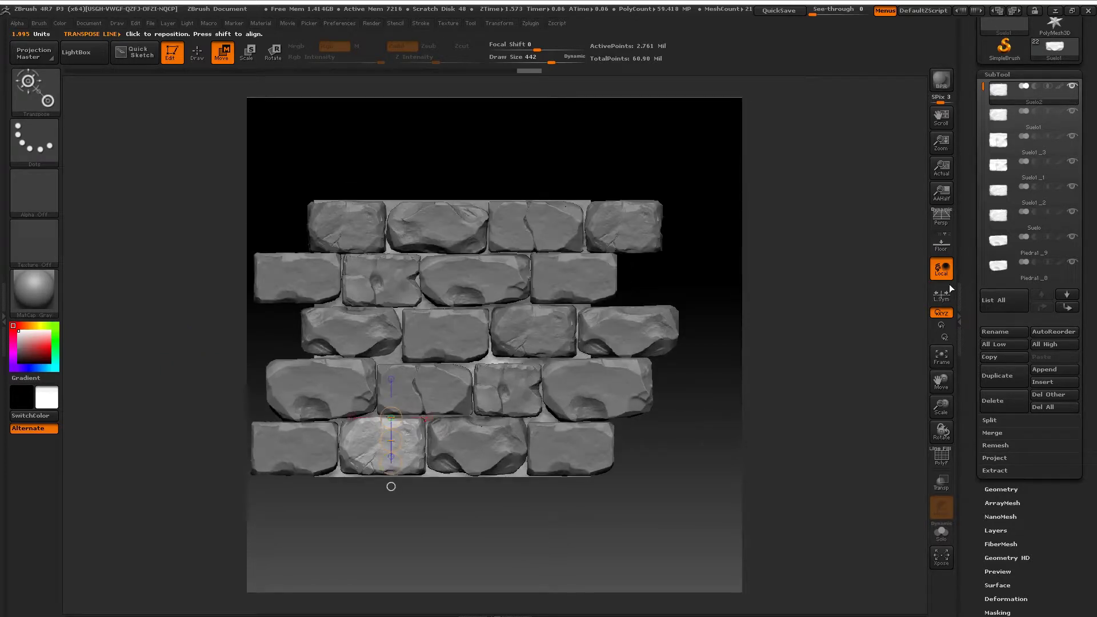
Go through the subtools below the stones, selecting PM3D_Plane3D and ending with PM3D_Cube3D1 active.
{"action": "mouse_move", "coordinate": [1065, 89]}
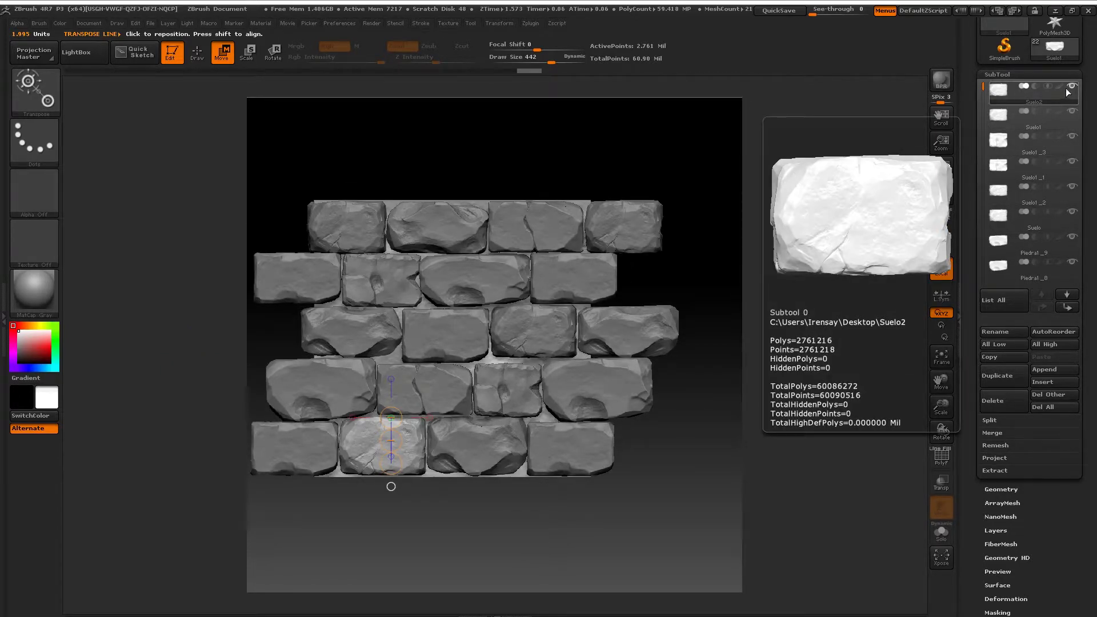
{"action": "left_click_drag", "start_coordinate": [983, 87], "coordinate": [997, 197]}
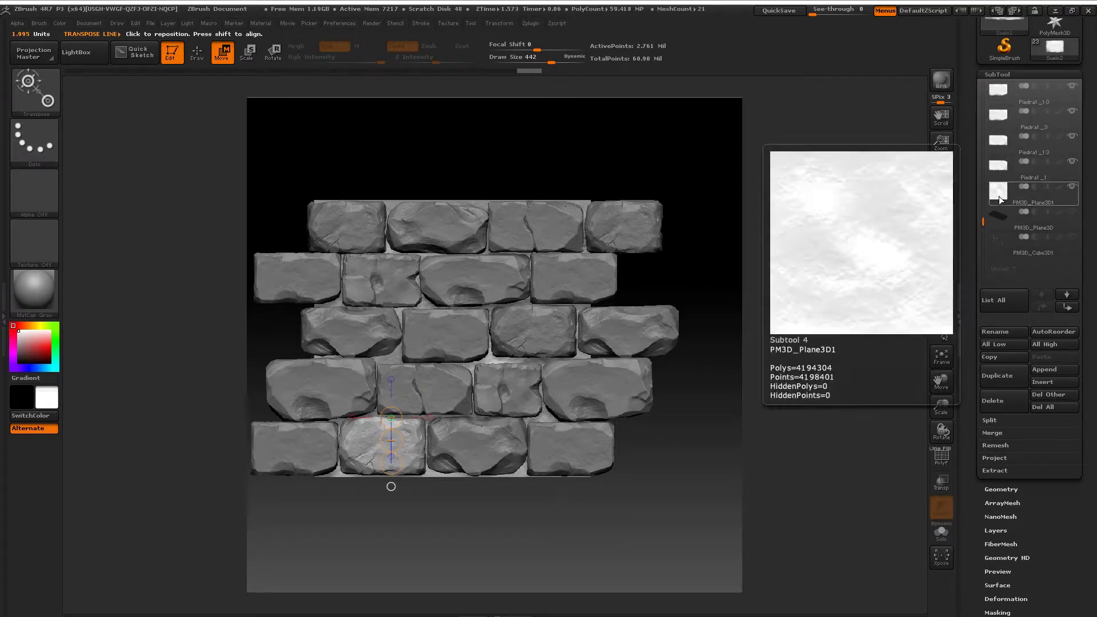
{"action": "left_click", "coordinate": [1002, 212]}
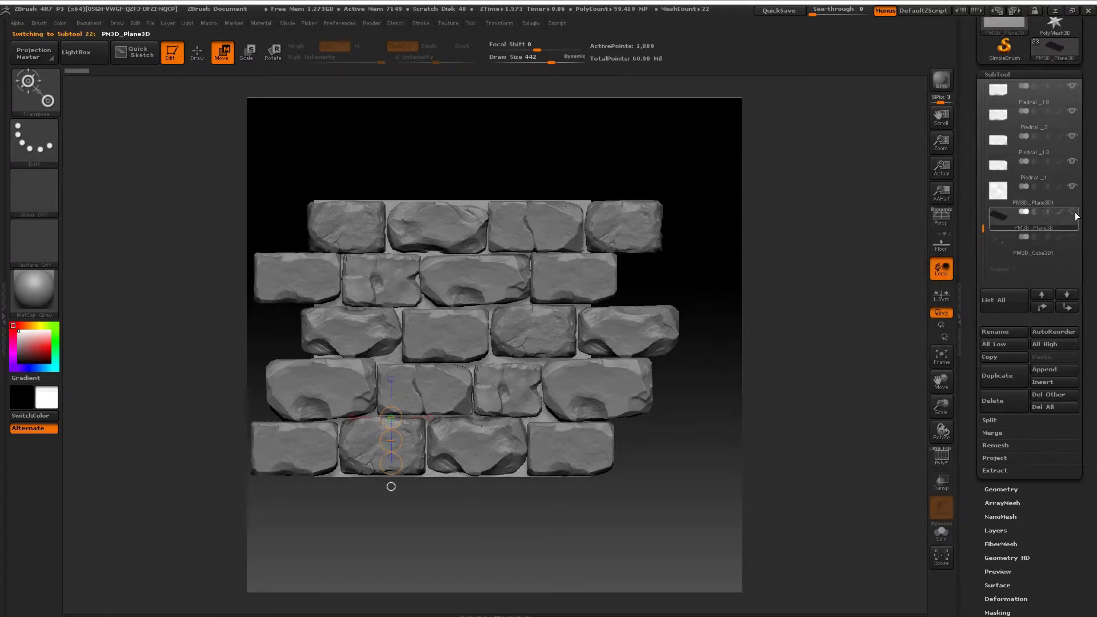
{"action": "mouse_move", "coordinate": [1074, 217]}
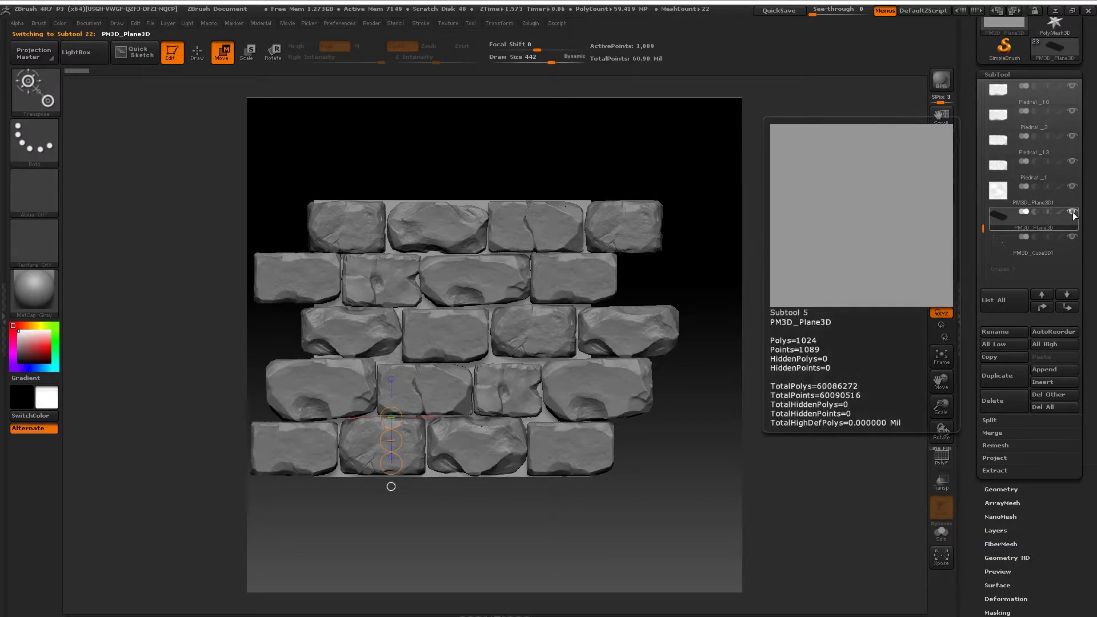
{"action": "left_click", "coordinate": [1047, 255]}
{"action": "mouse_move", "coordinate": [511, 495]}
{"action": "left_mouse_down", "text": "alt"}
{"action": "mouse_move", "coordinate": [515, 431]}
{"action": "mouse_move", "coordinate": [518, 492]}
{"action": "left_mouse_up", "text": "alt"}
{"action": "right_click_drag", "start_coordinate": [542, 392], "coordinate": [572, 372], "text": "alt"}
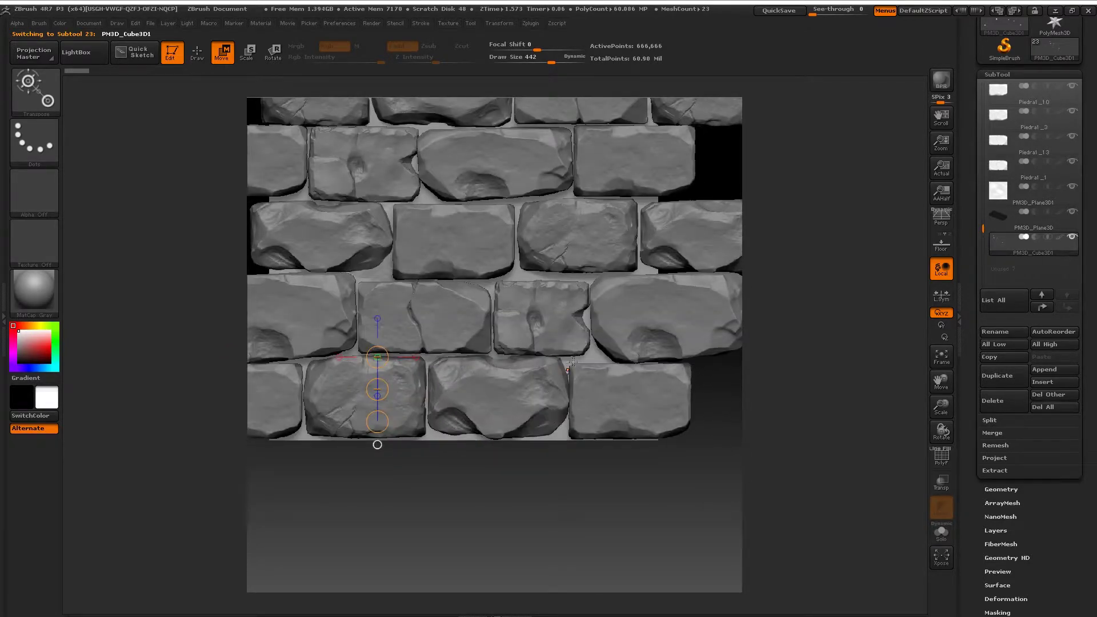
Locate the PM3D_Cube3D1 pebbles in isolation and lay a transpose line for scaling in the gap beneath the fourth row's last two stones.
{"action": "left_click", "coordinate": [1072, 237], "text": "shift"}
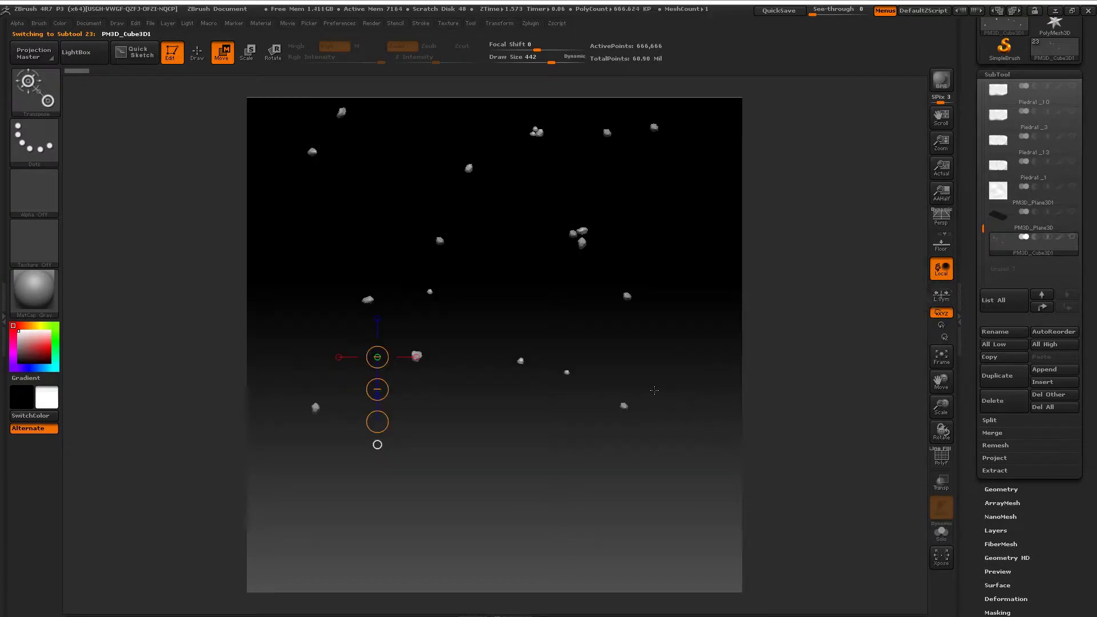
{"action": "mouse_move", "coordinate": [539, 326]}
{"action": "left_mouse_down", "text": "ctrl+shift"}
{"action": "mouse_move", "coordinate": [495, 368]}
{"action": "mouse_move", "coordinate": [504, 396]}
{"action": "mouse_move", "coordinate": [520, 362]}
{"action": "mouse_move", "coordinate": [561, 339]}
{"action": "left_mouse_up", "text": "ctrl+shift"}
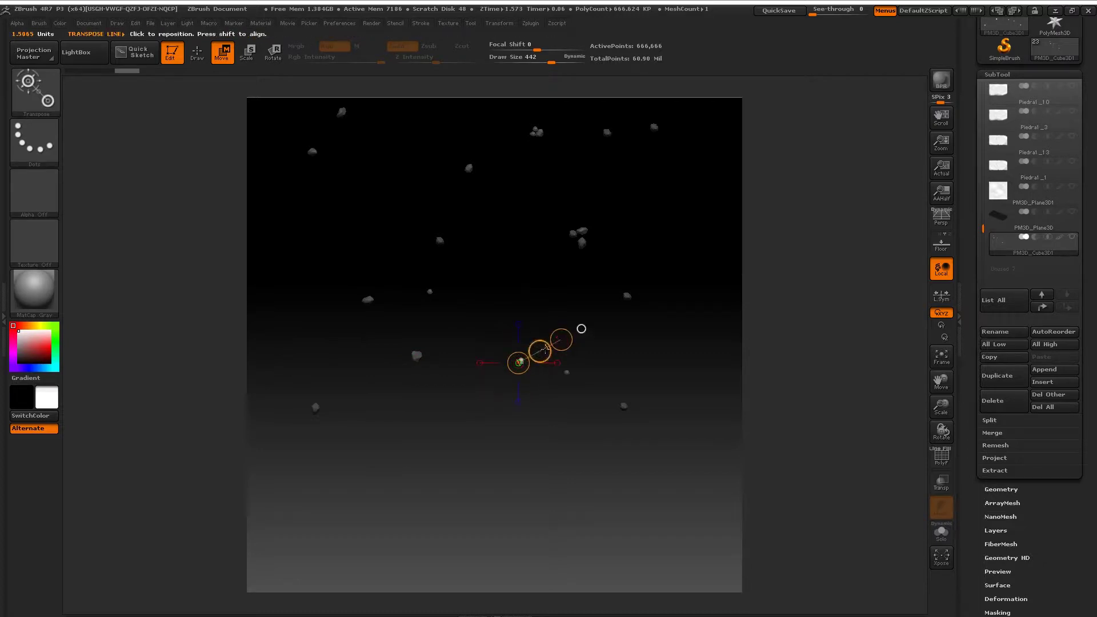
{"action": "left_click", "coordinate": [1070, 237], "text": "shift"}
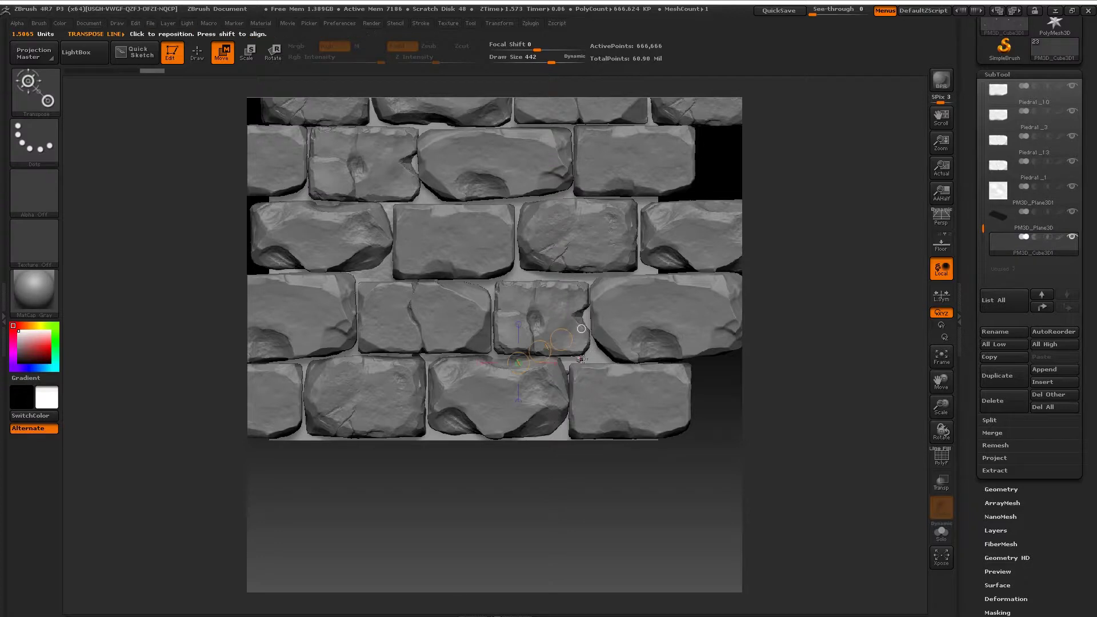
{"action": "left_click_drag", "start_coordinate": [579, 360], "coordinate": [603, 349]}
{"action": "key", "text": "e"}
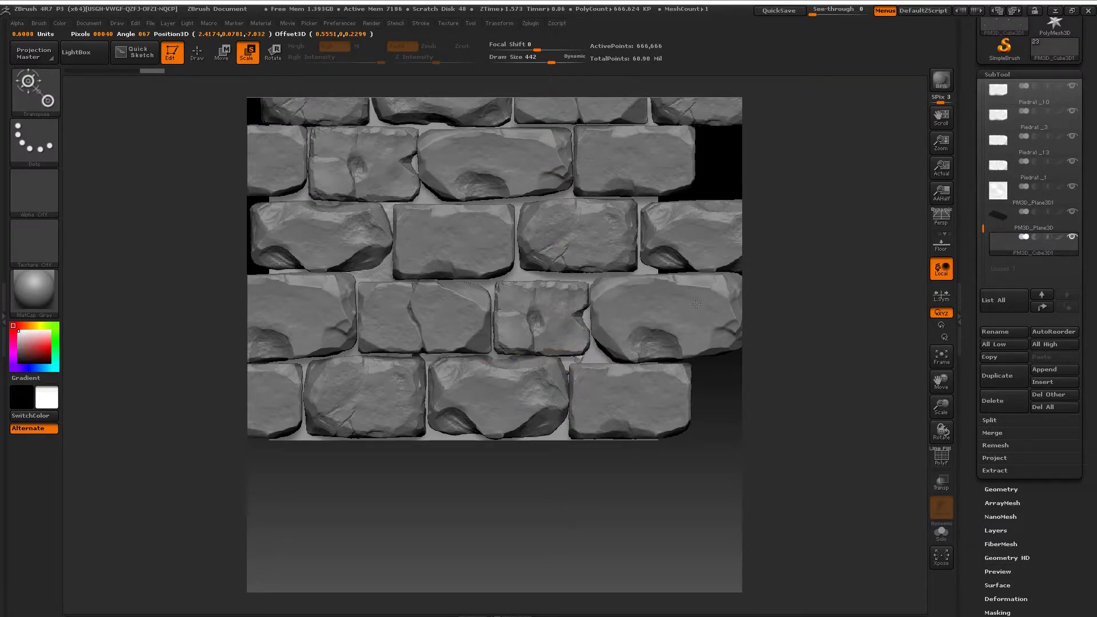
Set a vertical scaling transpose line at the pebble gap from an edge-on view to adjust the pebbles' depth against the ground.
{"action": "left_click_drag", "start_coordinate": [841, 264], "coordinate": [633, 277]}
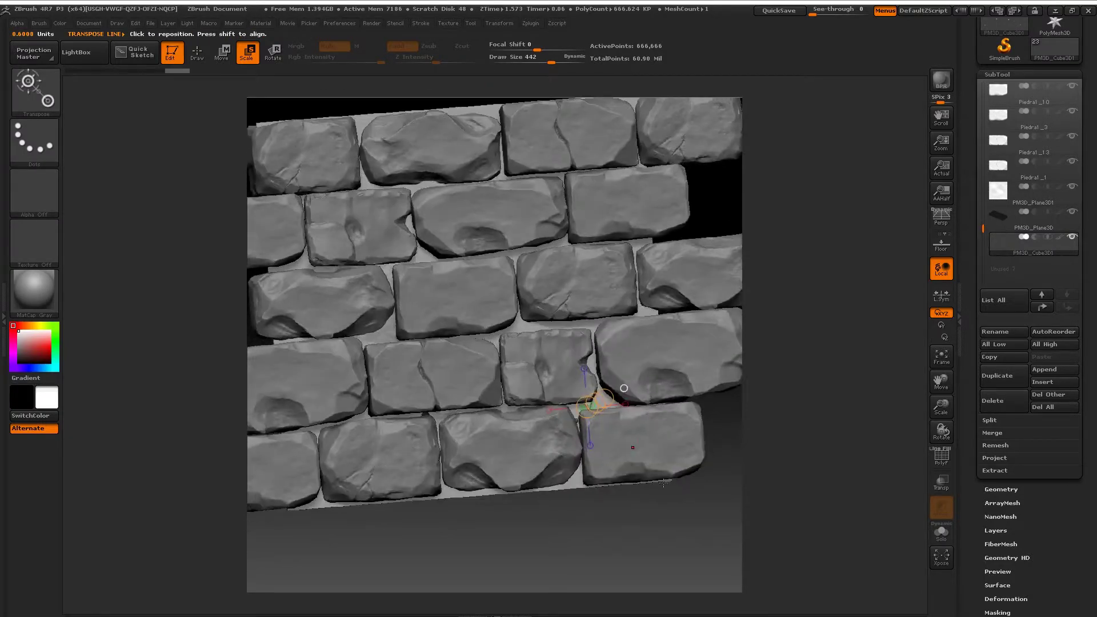
{"action": "right_click_drag", "start_coordinate": [641, 384], "coordinate": [647, 461], "text": "ctrl"}
{"action": "mouse_move", "coordinate": [646, 460]}
{"action": "left_mouse_down"}
{"action": "mouse_move", "coordinate": [646, 232]}
{"action": "mouse_move", "coordinate": [644, 409]}
{"action": "mouse_move", "coordinate": [639, 417]}
{"action": "mouse_move", "coordinate": [617, 390]}
{"action": "mouse_move", "coordinate": [619, 413]}
{"action": "mouse_move", "coordinate": [621, 401]}
{"action": "left_mouse_up"}
{"action": "mouse_move", "coordinate": [621, 402]}
{"action": "right_mouse_down"}
{"action": "mouse_move", "coordinate": [641, 449]}
{"action": "mouse_move", "coordinate": [621, 349]}
{"action": "right_mouse_up"}
{"action": "key", "text": "ctrl+z"}
{"action": "left_click_drag", "start_coordinate": [622, 345], "coordinate": [623, 338]}
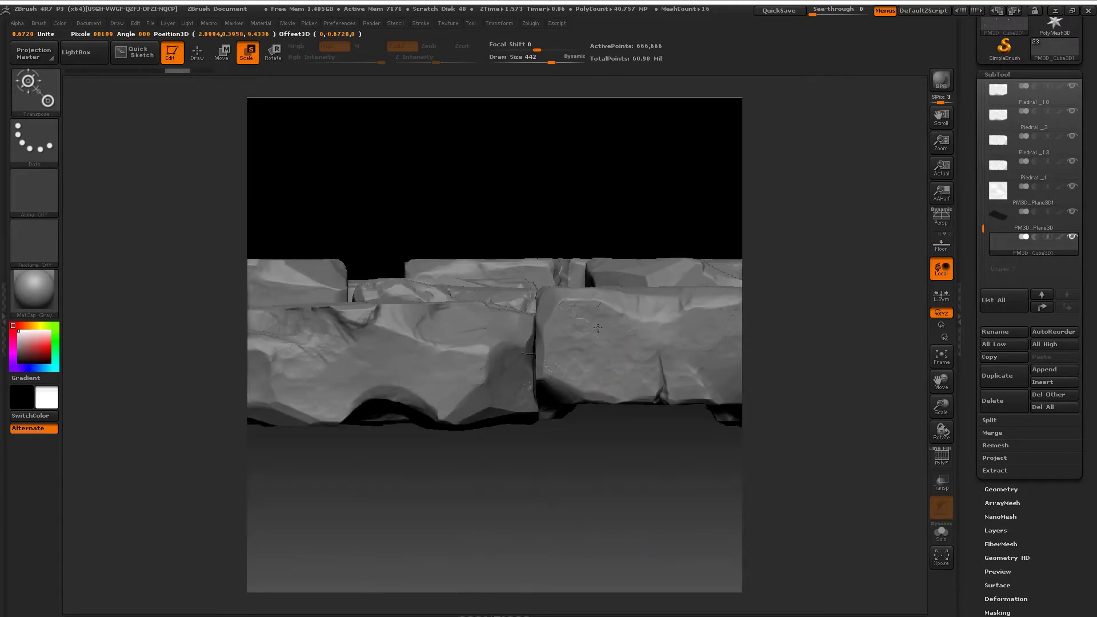
{"action": "right_click_drag", "start_coordinate": [623, 337], "coordinate": [648, 390]}
{"action": "left_click_drag", "start_coordinate": [648, 390], "coordinate": [658, 382]}
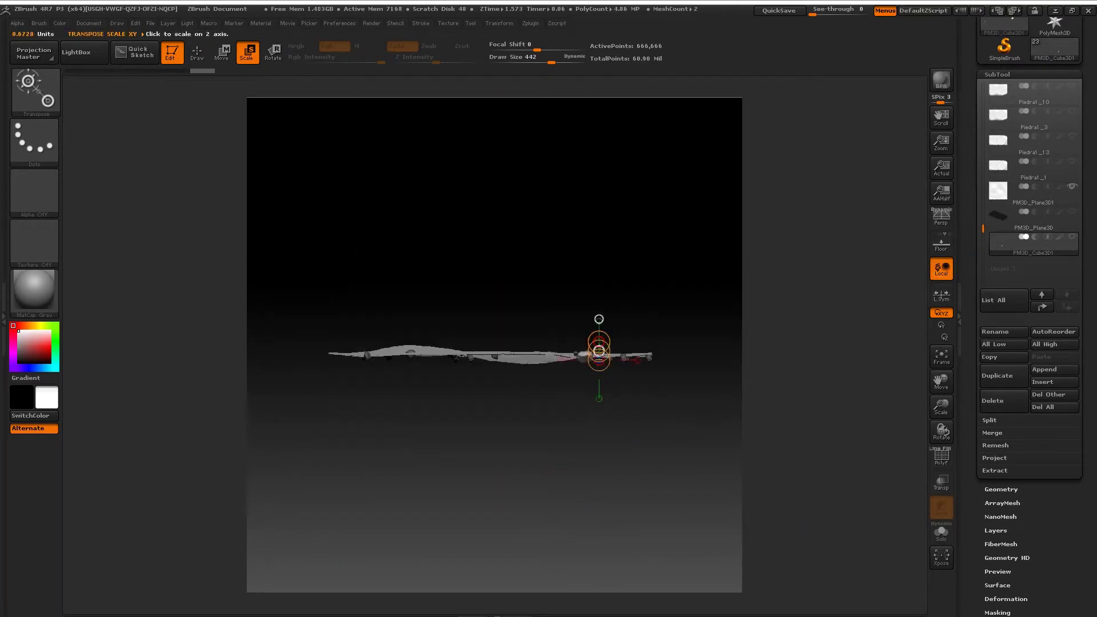
Frame PM3D_Plane3D on its own so it fills the square document, and show the other subtools again with that plane hidden.
{"action": "key", "text": "w"}
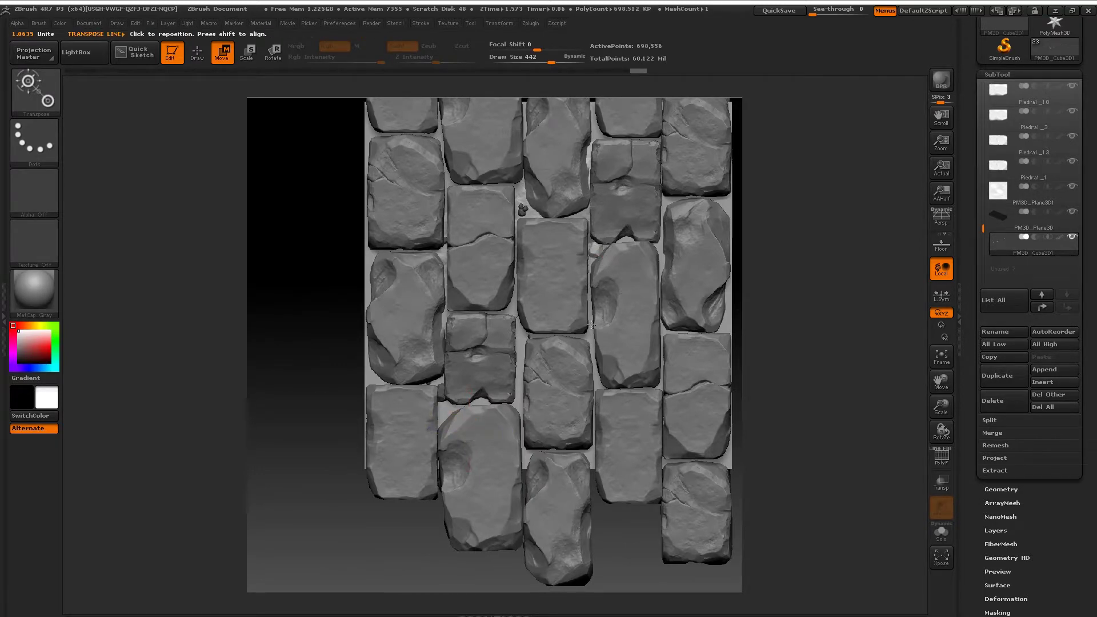
{"action": "right_click_drag", "start_coordinate": [592, 324], "coordinate": [569, 352], "text": "alt"}
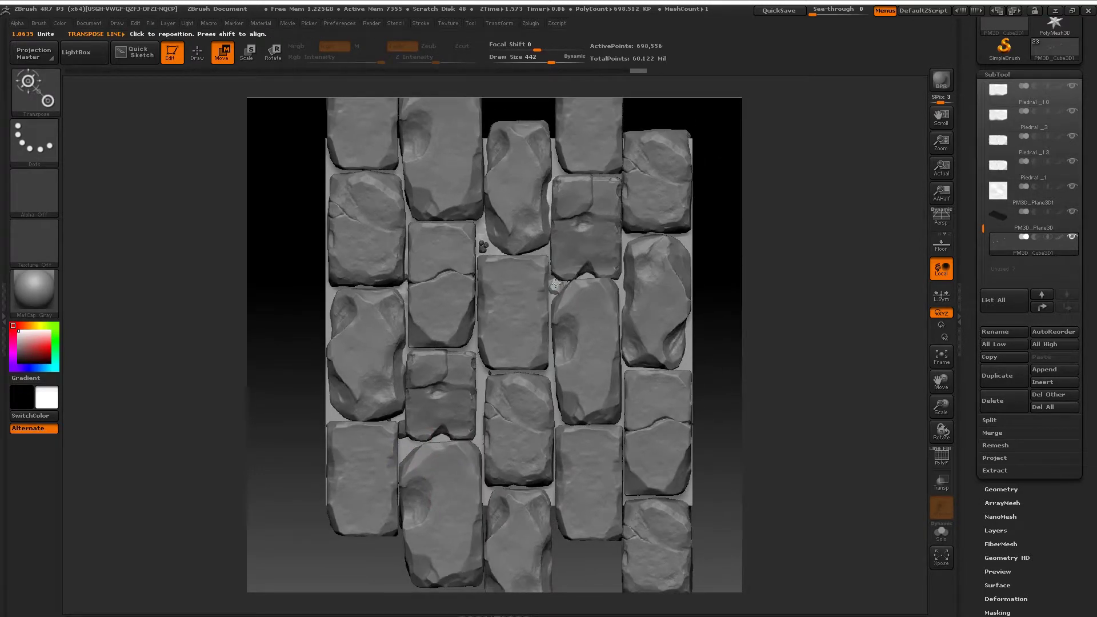
{"action": "right_click_drag", "start_coordinate": [556, 284], "coordinate": [549, 506], "text": "ctrl"}
{"action": "right_click_drag", "start_coordinate": [576, 422], "coordinate": [592, 457], "text": "alt"}
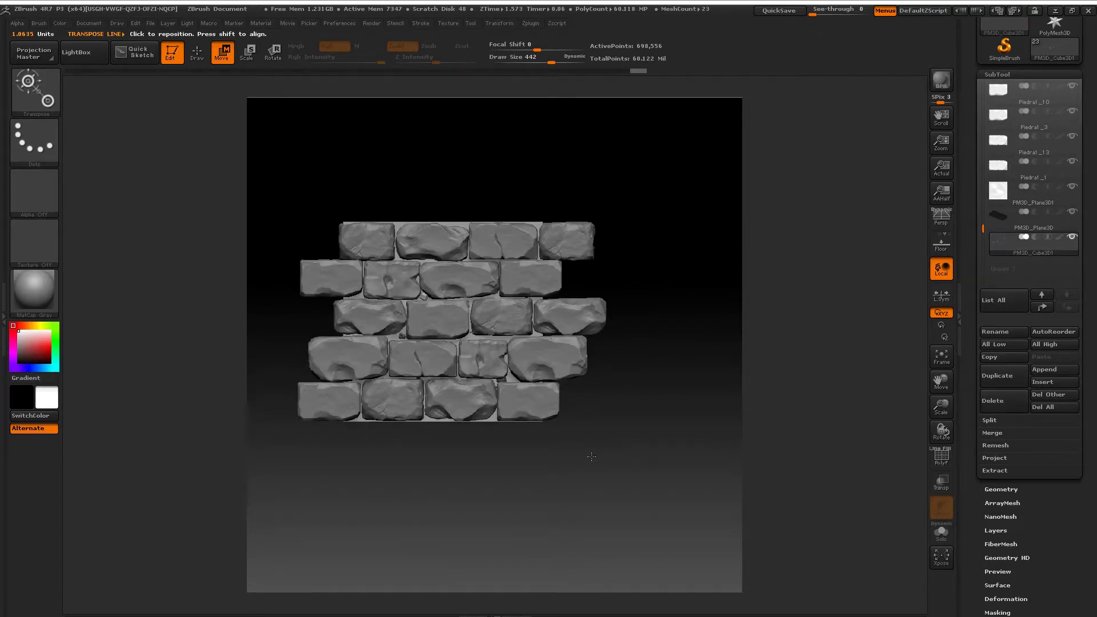
{"action": "left_click", "coordinate": [1058, 222]}
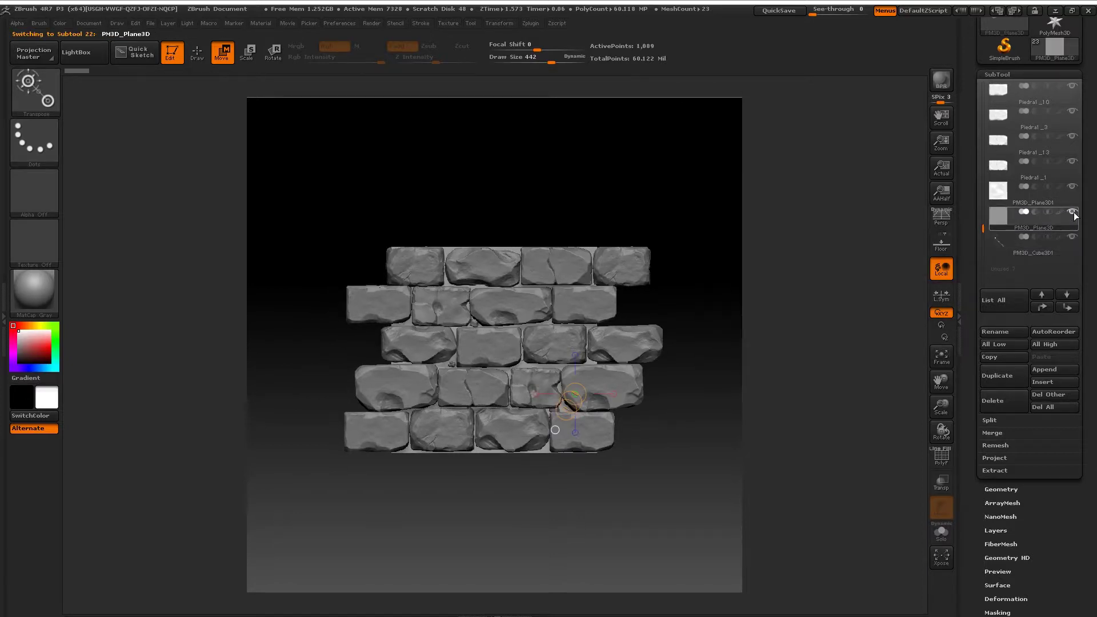
{"action": "left_click", "coordinate": [1073, 213]}
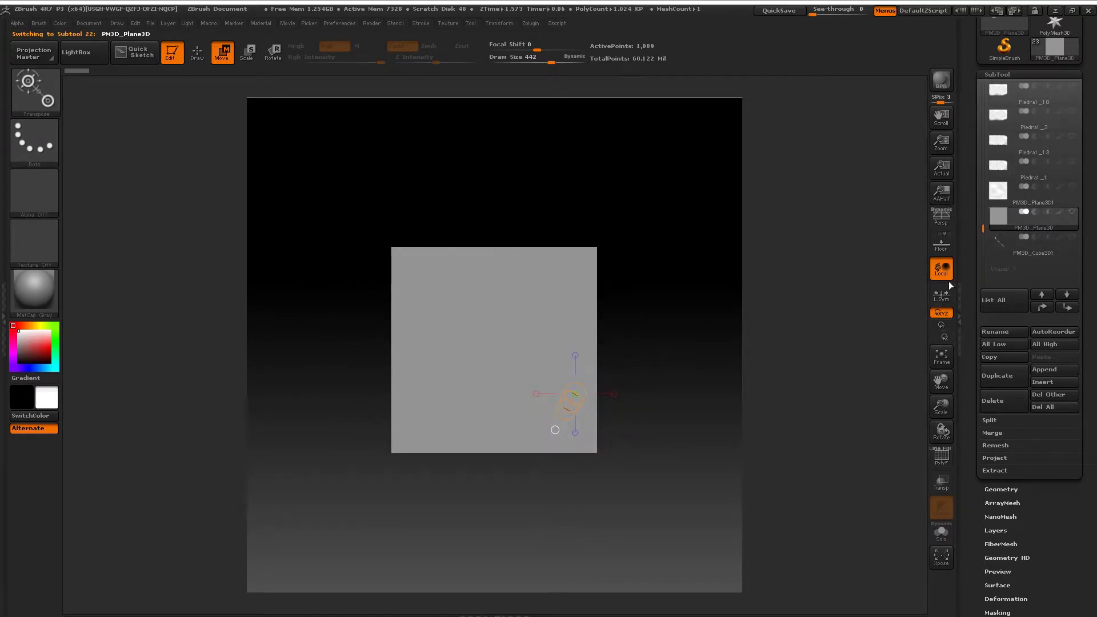
{"action": "left_click", "coordinate": [943, 357]}
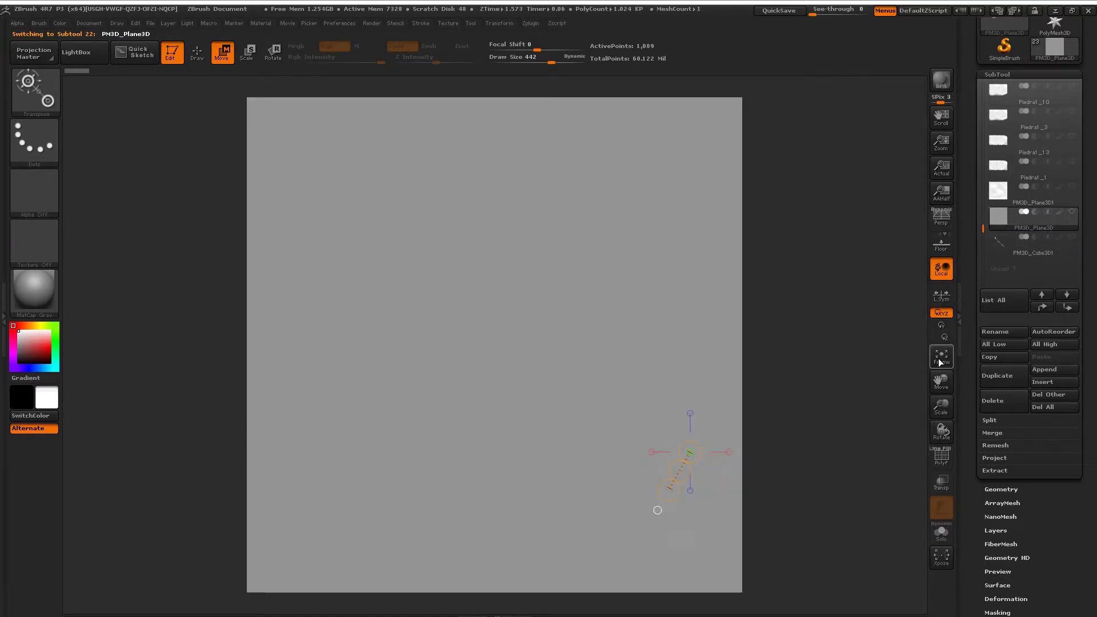
{"action": "left_click", "coordinate": [1073, 214]}
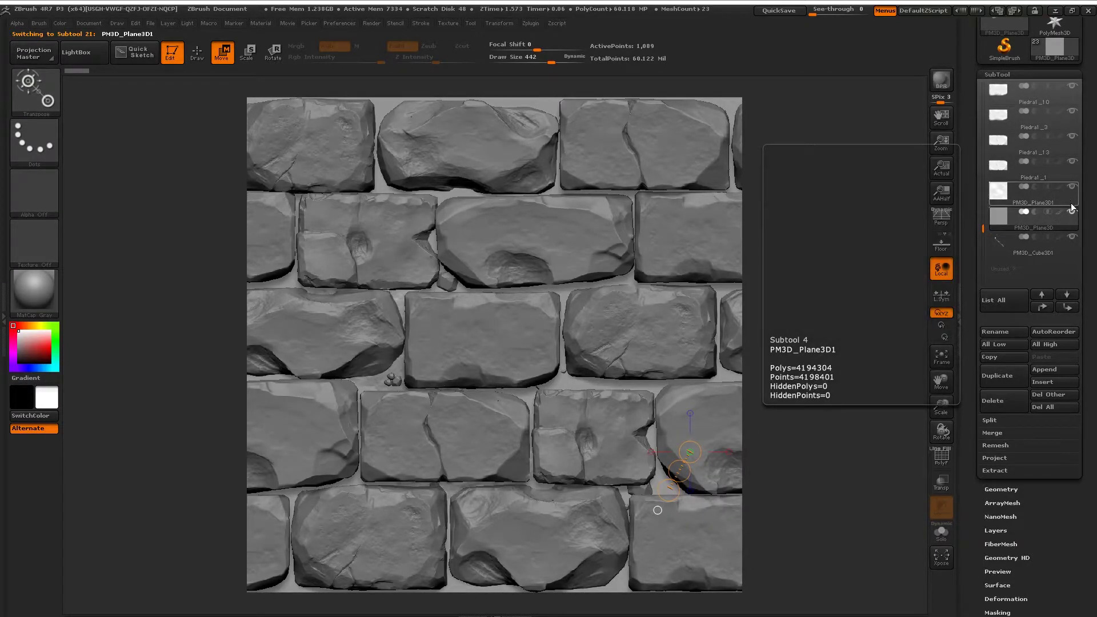
{"action": "left_click", "coordinate": [1073, 215]}
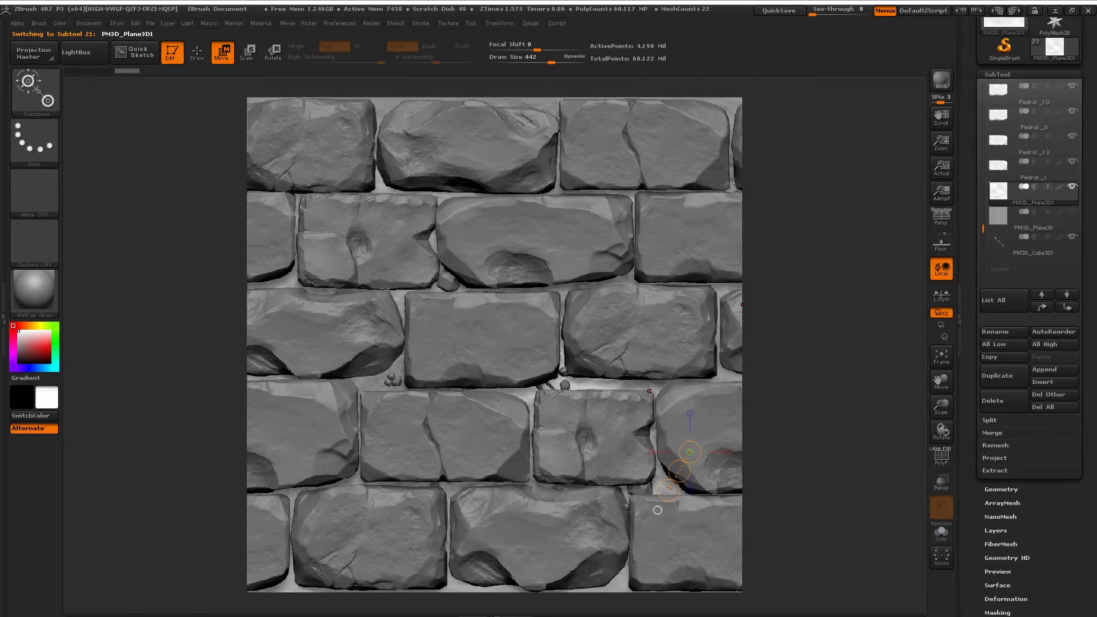
Return to Draw mode and set the brush's draw size to 340.
{"action": "key", "text": "q"}
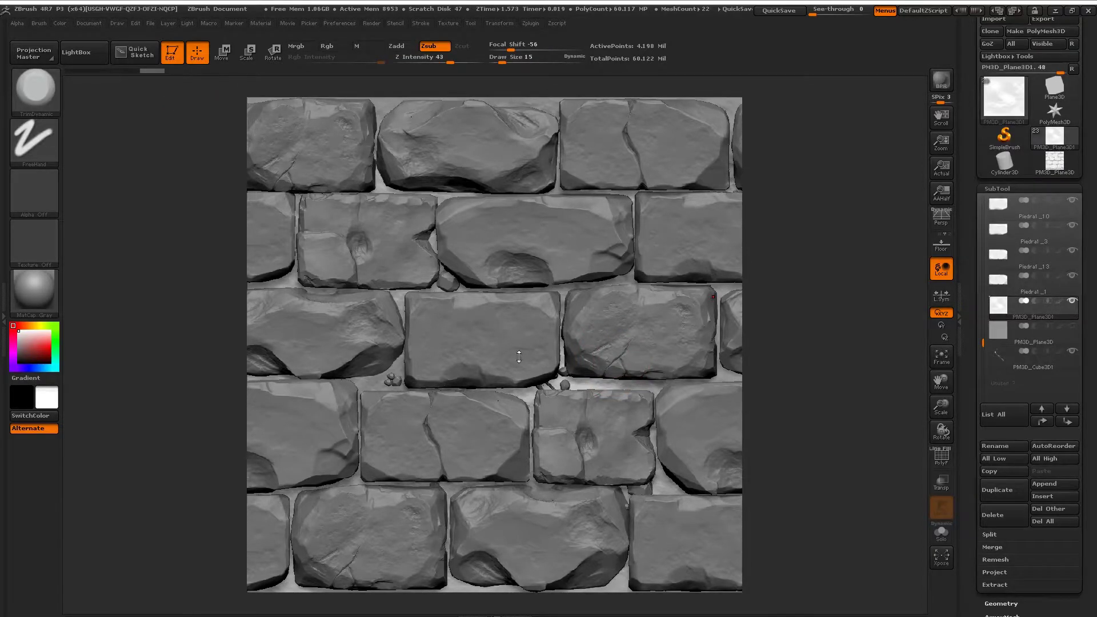
{"action": "key", "text": "w"}
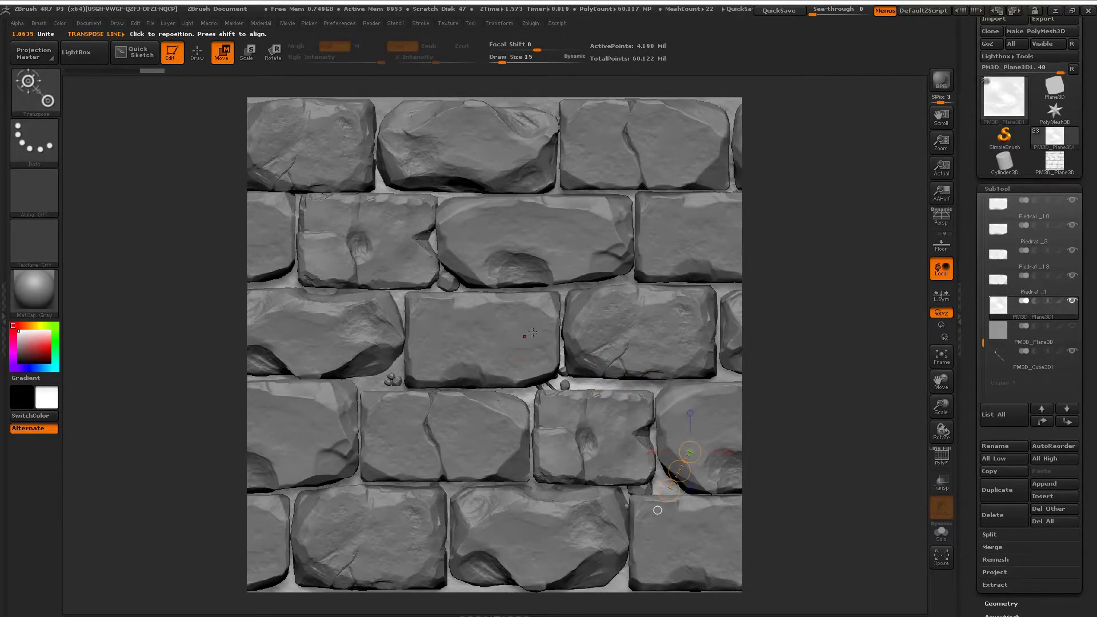
{"action": "key", "text": "q"}
{"action": "key", "text": "s"}
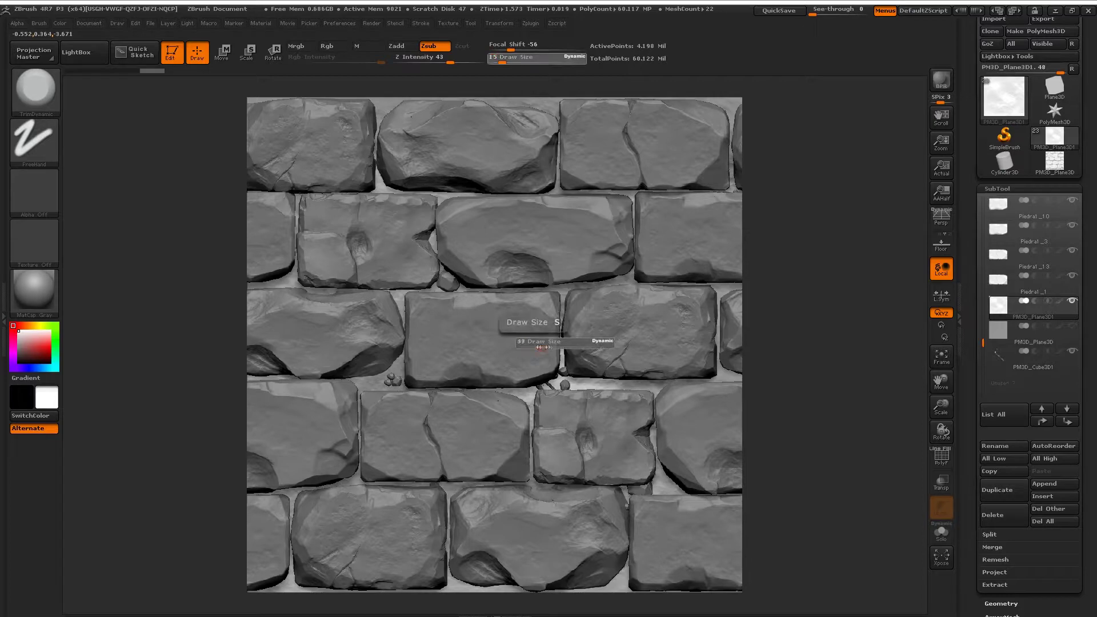
{"action": "left_click_drag", "start_coordinate": [542, 347], "coordinate": [571, 348]}
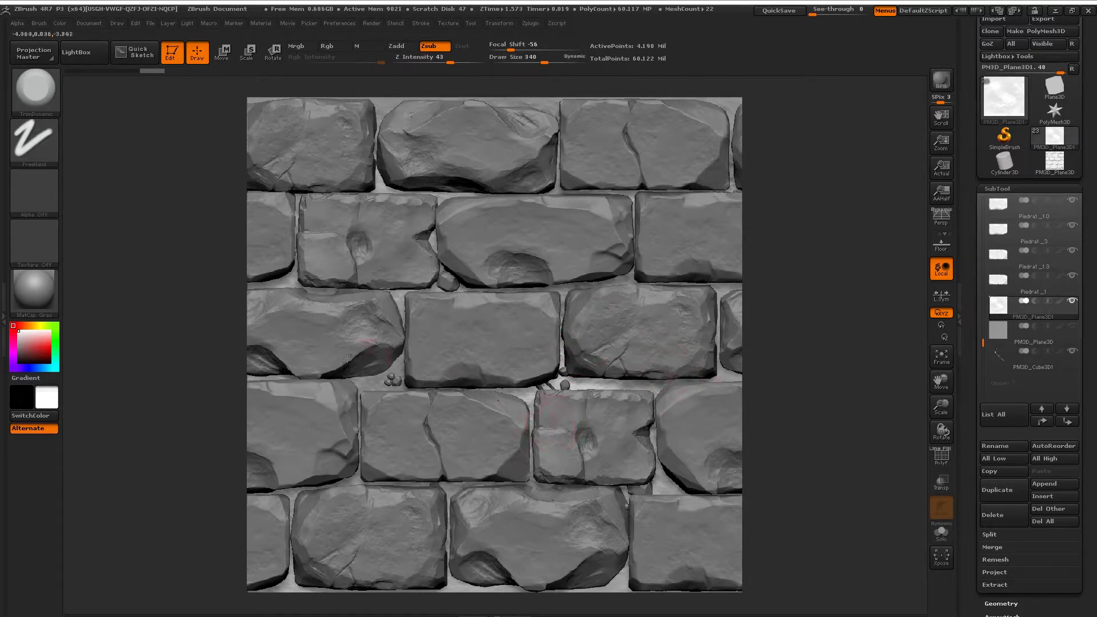
Assign the NormalRGBMat material to the wall and offset the canvas outside Edit mode so the tile seams cross near its middle.
{"action": "left_click", "coordinate": [43, 296]}
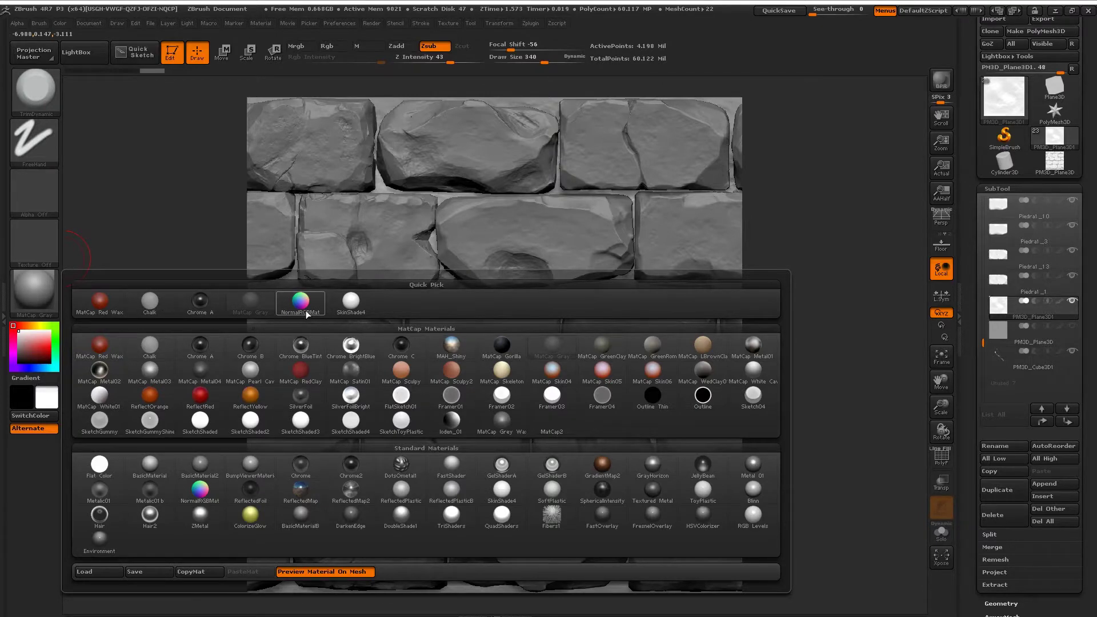
{"action": "left_click", "coordinate": [300, 303]}
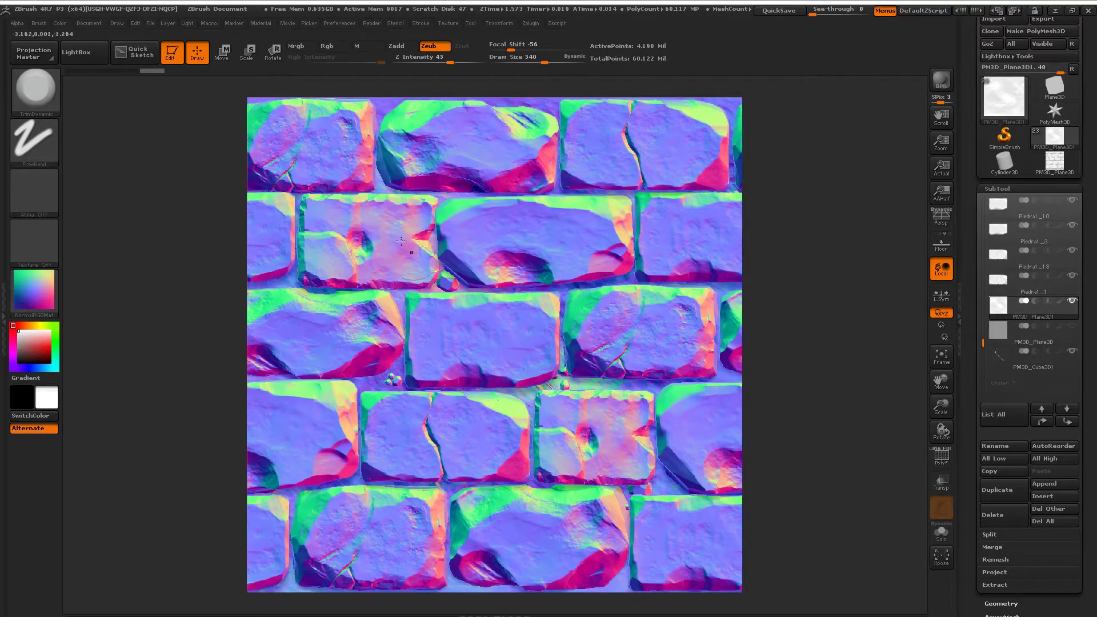
{"action": "left_click", "coordinate": [171, 53]}
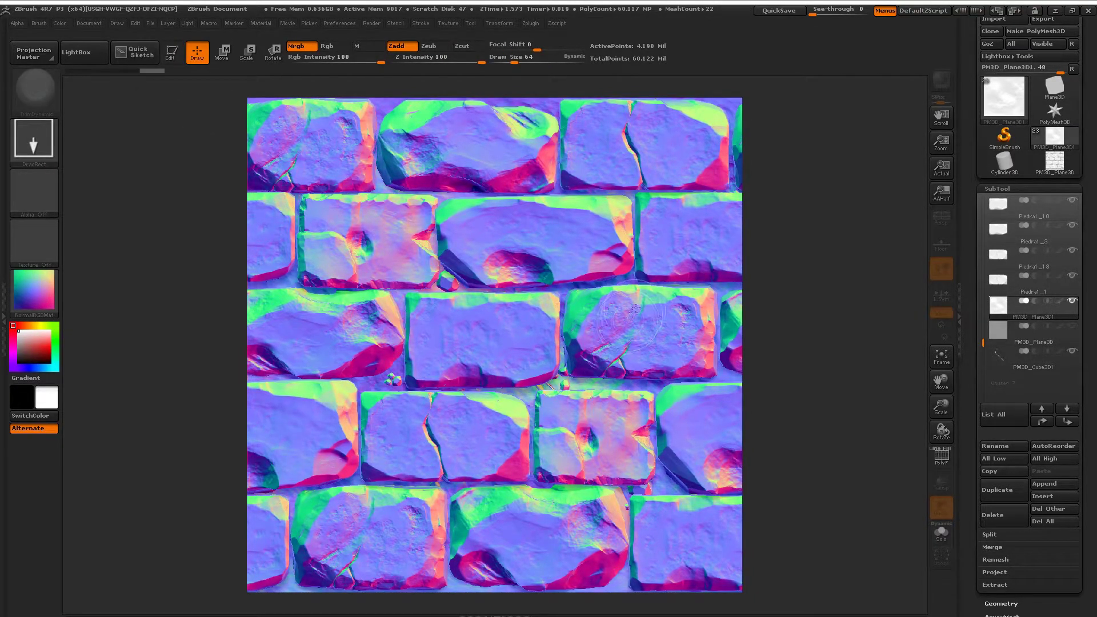
{"action": "mouse_move", "coordinate": [681, 198]}
{"action": "left_mouse_down"}
{"action": "mouse_move", "coordinate": [605, 255]}
{"action": "mouse_move", "coordinate": [550, 318]}
{"action": "mouse_move", "coordinate": [496, 383]}
{"action": "mouse_move", "coordinate": [488, 423]}
{"action": "mouse_move", "coordinate": [488, 403]}
{"action": "left_mouse_up"}
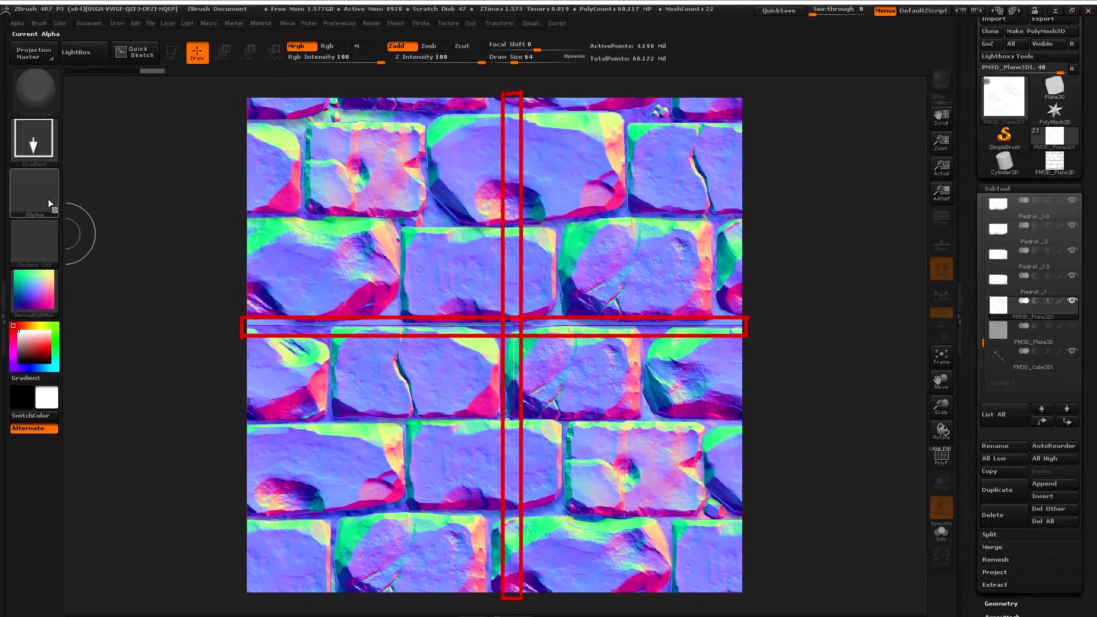
Grab the document as a height alpha with GrabDoc, and grab its normal colours as a texture.
{"action": "left_click", "coordinate": [48, 198]}
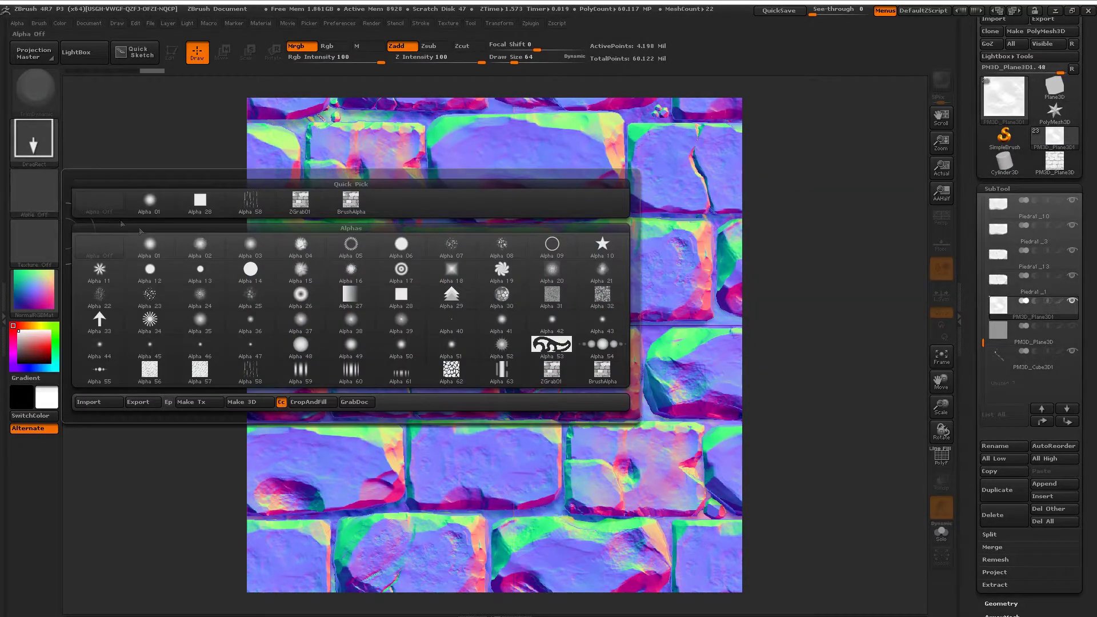
{"action": "left_click", "coordinate": [353, 402]}
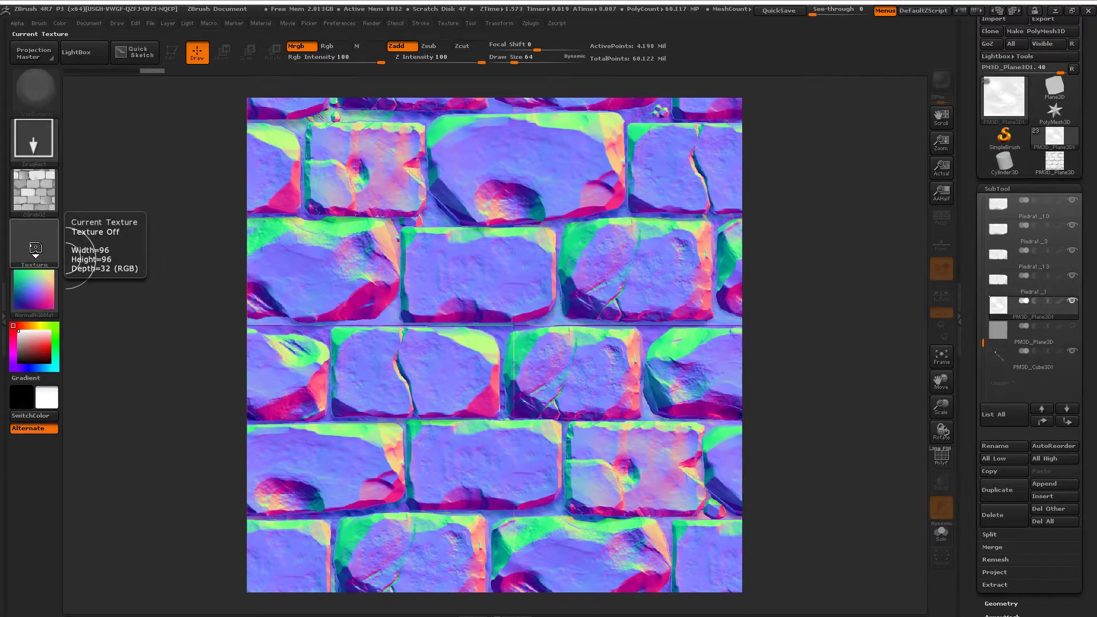
{"action": "left_click", "coordinate": [35, 246]}
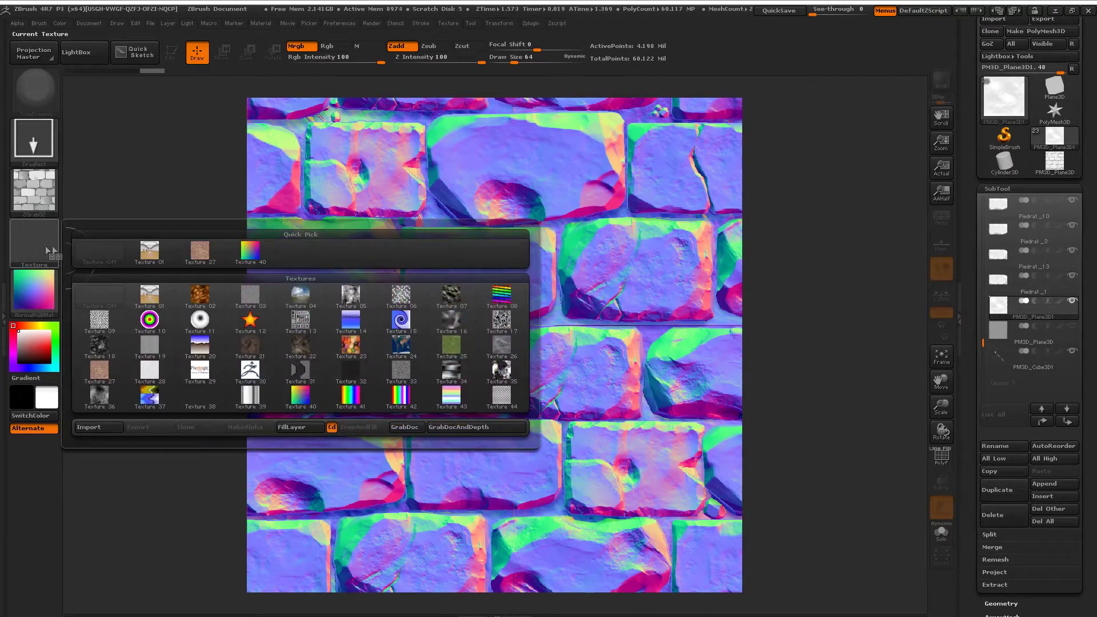
{"action": "left_click", "coordinate": [409, 429]}
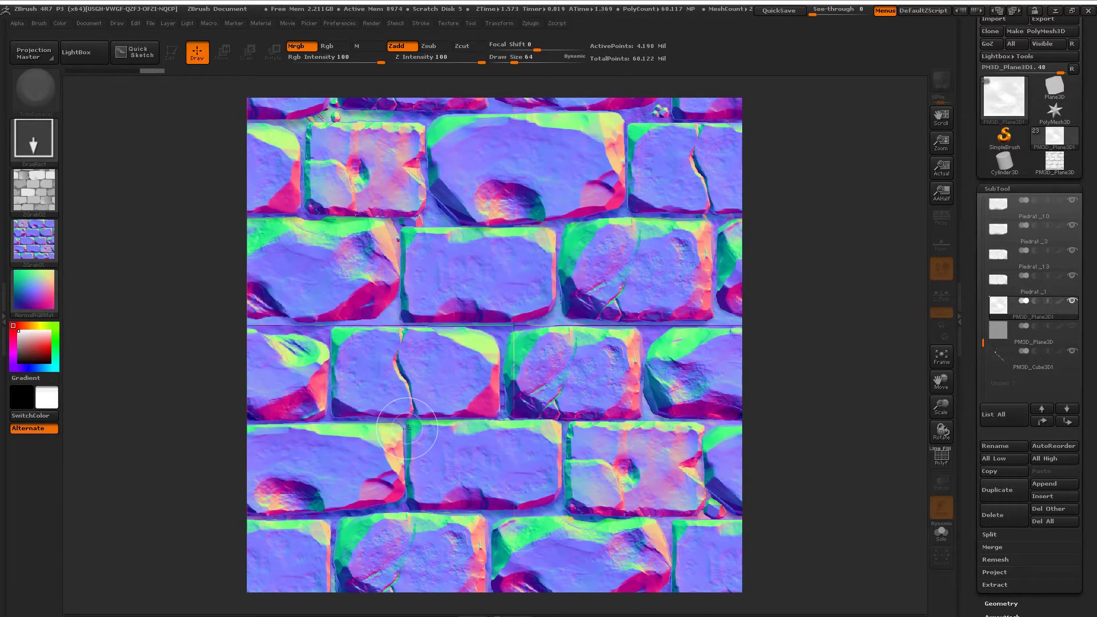
{"action": "left_click", "coordinate": [38, 193]}
{"action": "left_click", "coordinate": [43, 203]}
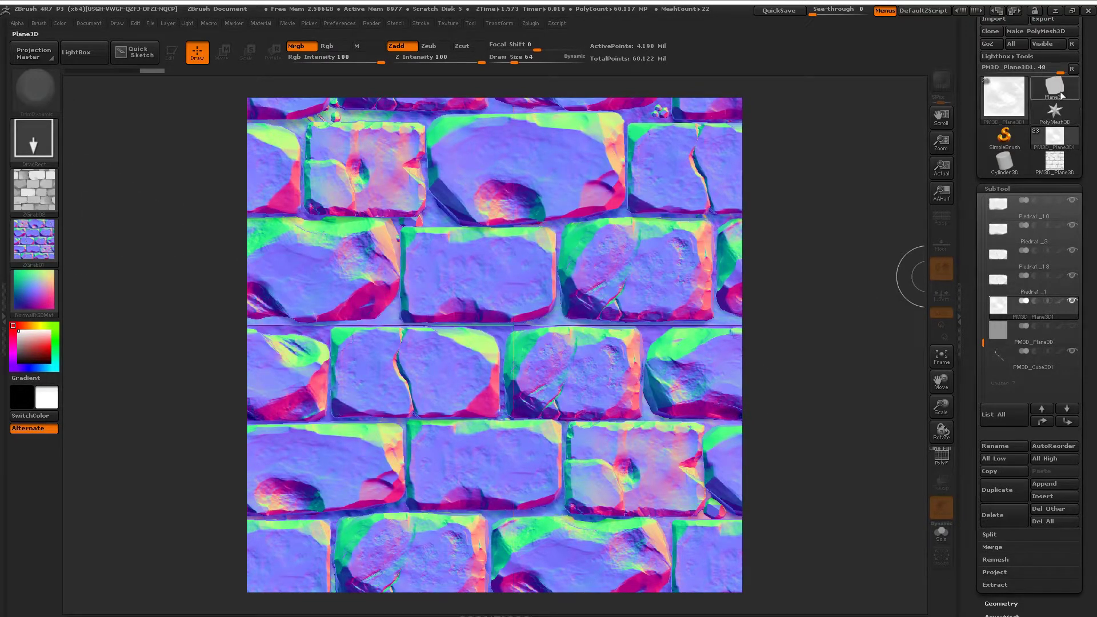
Draw a fresh Plane3D with the MatCap Gray material on a cleared canvas, put it in Edit mode and frame it.
{"action": "left_click", "coordinate": [1056, 90]}
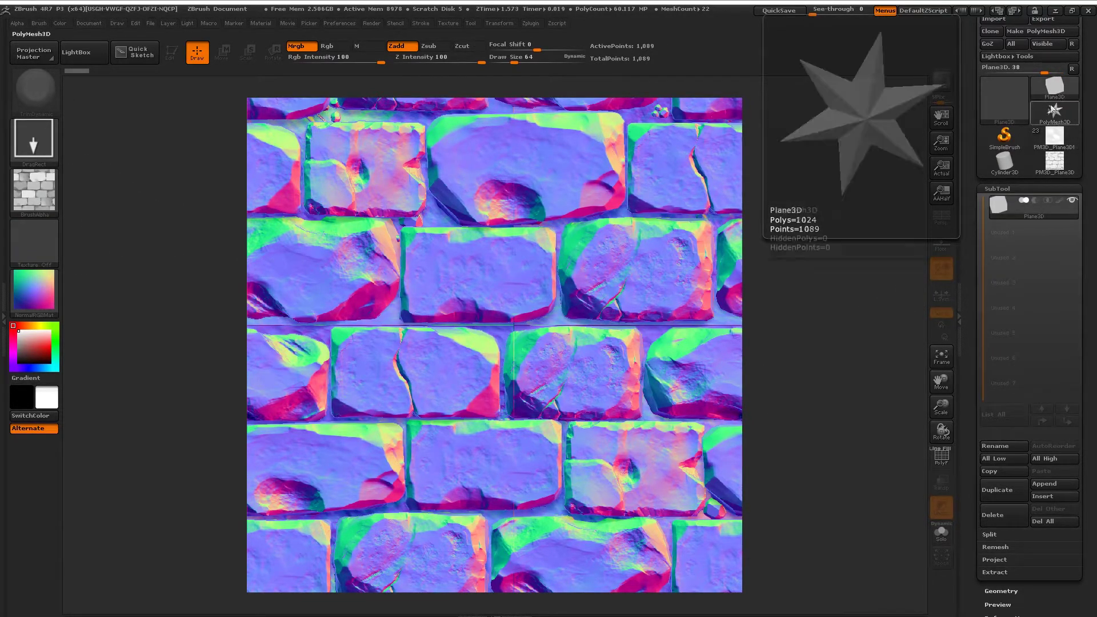
{"action": "key", "text": "ctrl+n"}
{"action": "left_click_drag", "start_coordinate": [516, 323], "coordinate": [502, 433]}
{"action": "left_click", "coordinate": [33, 292]}
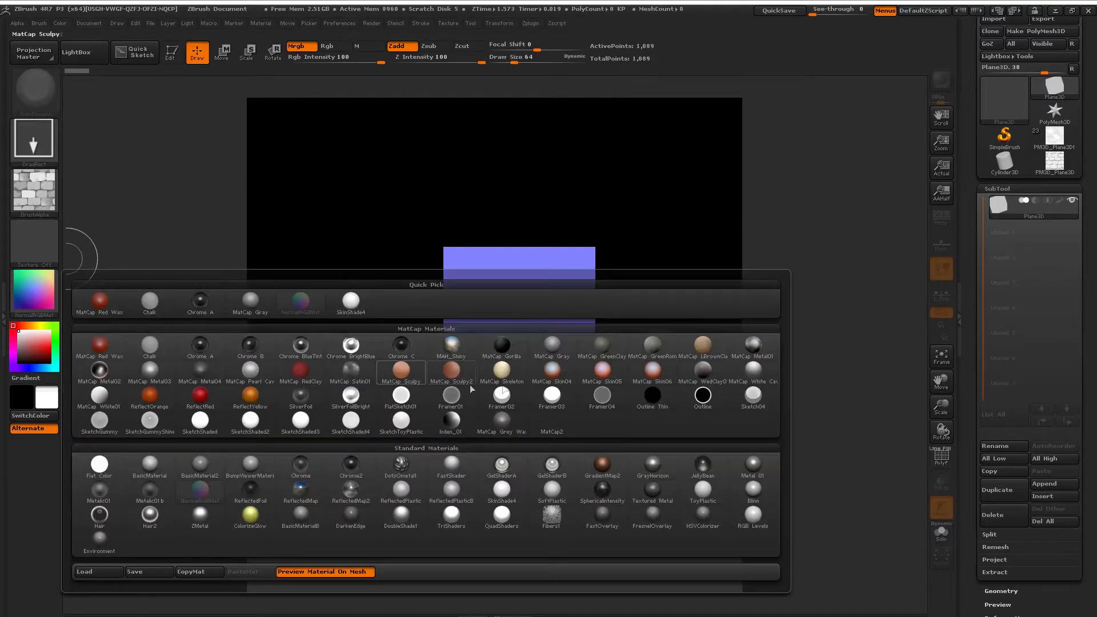
{"action": "left_click", "coordinate": [541, 348]}
{"action": "left_click_drag", "start_coordinate": [541, 348], "coordinate": [570, 373]}
{"action": "key", "text": "ctrl+n"}
{"action": "left_click_drag", "start_coordinate": [483, 310], "coordinate": [473, 438]}
{"action": "key", "text": "t"}
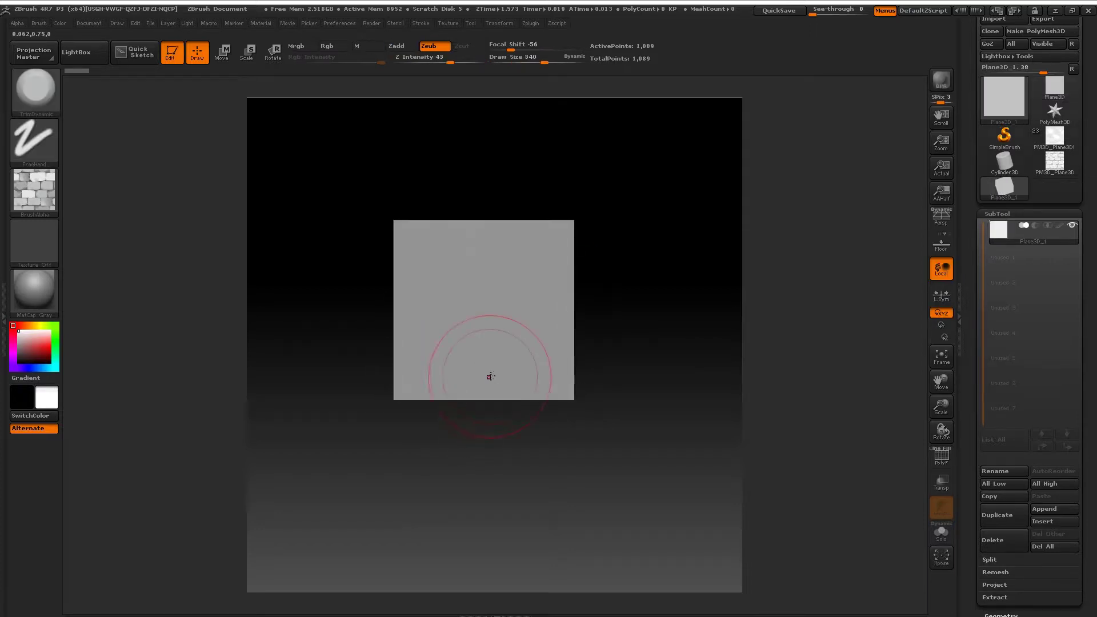
{"action": "key", "text": "f"}
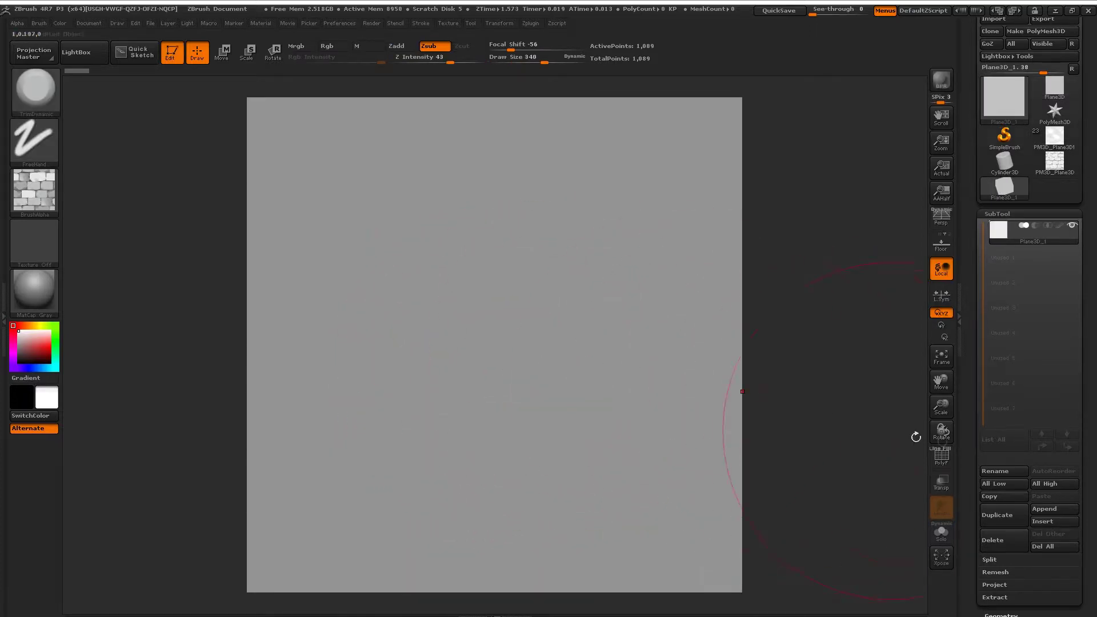
Convert the plane to a PolyMesh3D and open its Displacement Map settings.
{"action": "left_click_drag", "start_coordinate": [979, 406], "coordinate": [980, 325]}
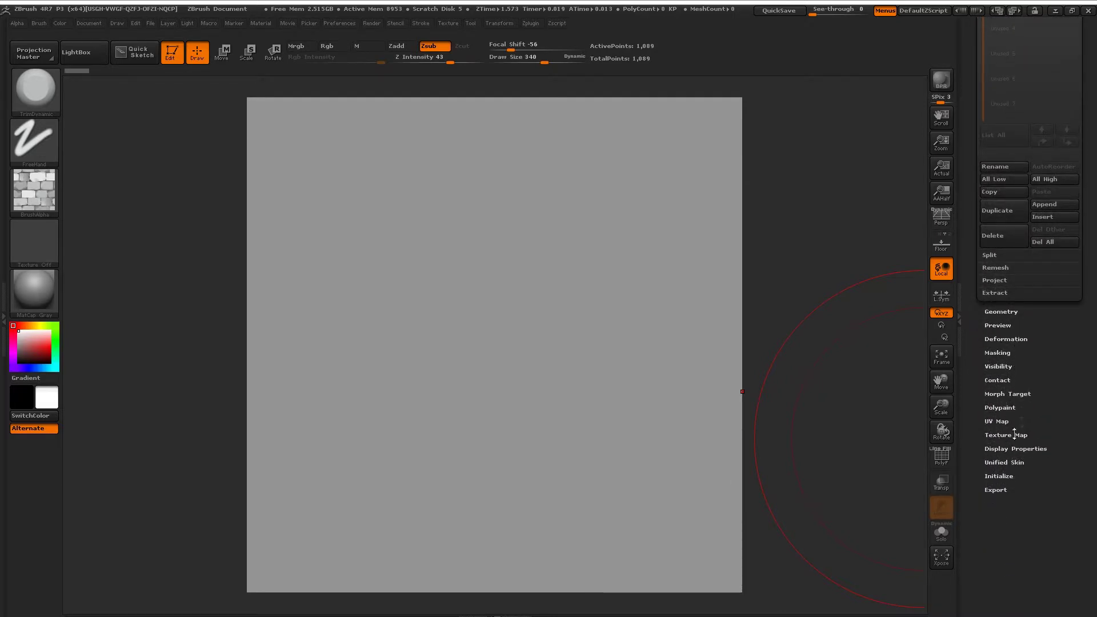
{"action": "left_click_drag", "start_coordinate": [1015, 435], "coordinate": [1016, 540]}
{"action": "left_click", "coordinate": [1045, 46]}
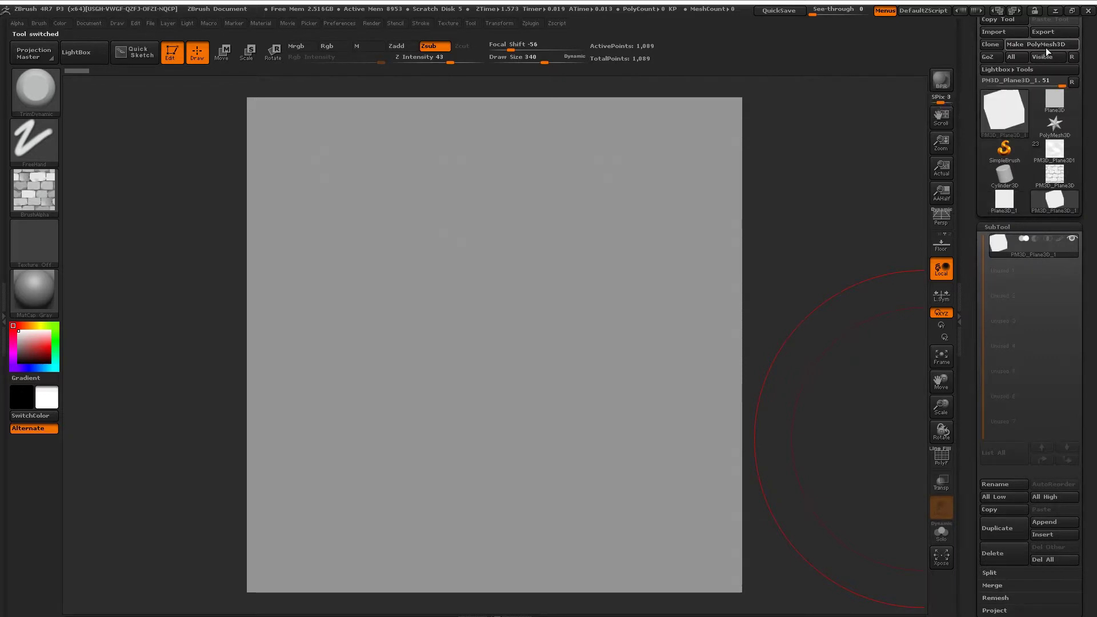
{"action": "left_click_drag", "start_coordinate": [1083, 303], "coordinate": [1083, 141]}
{"action": "left_click", "coordinate": [1008, 398]}
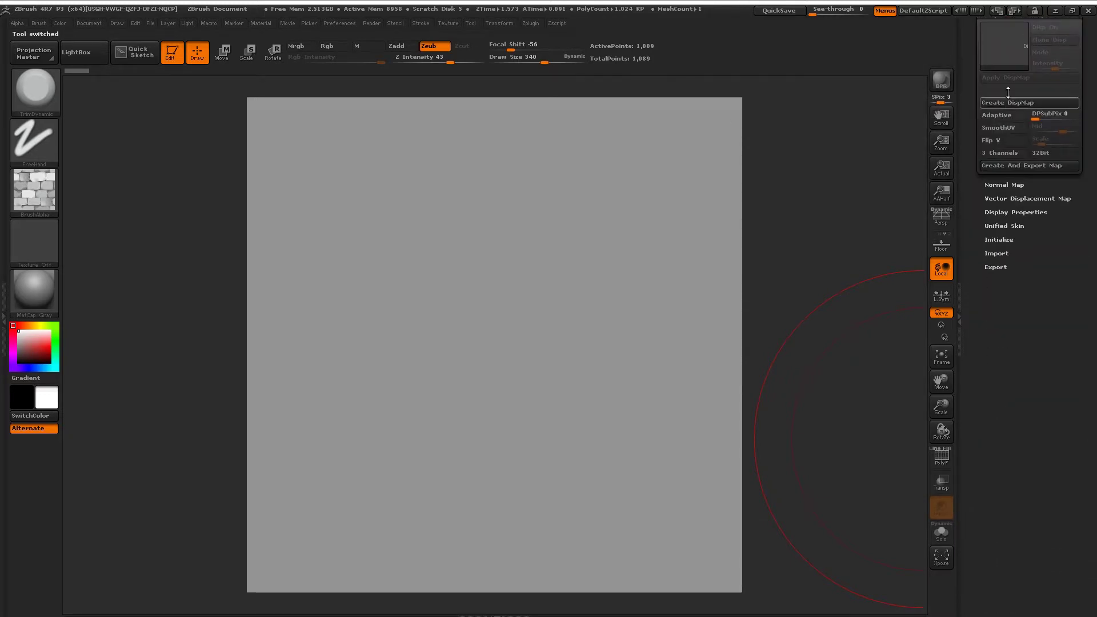
Assign the ZGrab02 alpha as the plane's displacement map and set its Intensity to 0.5.
{"action": "left_click", "coordinate": [1006, 45]}
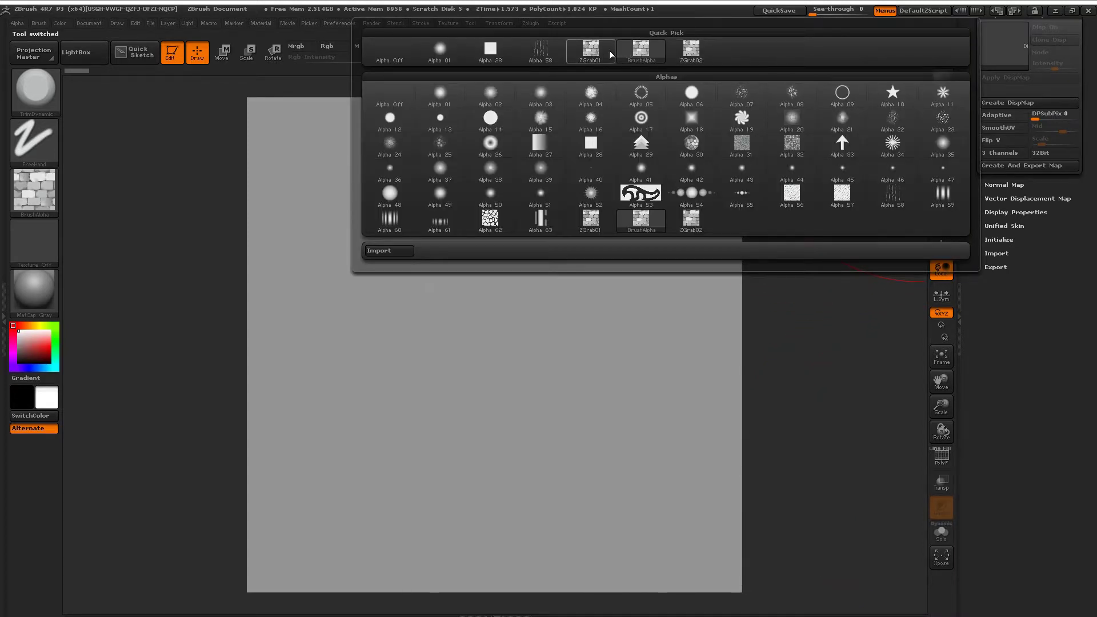
{"action": "left_click", "coordinate": [691, 50]}
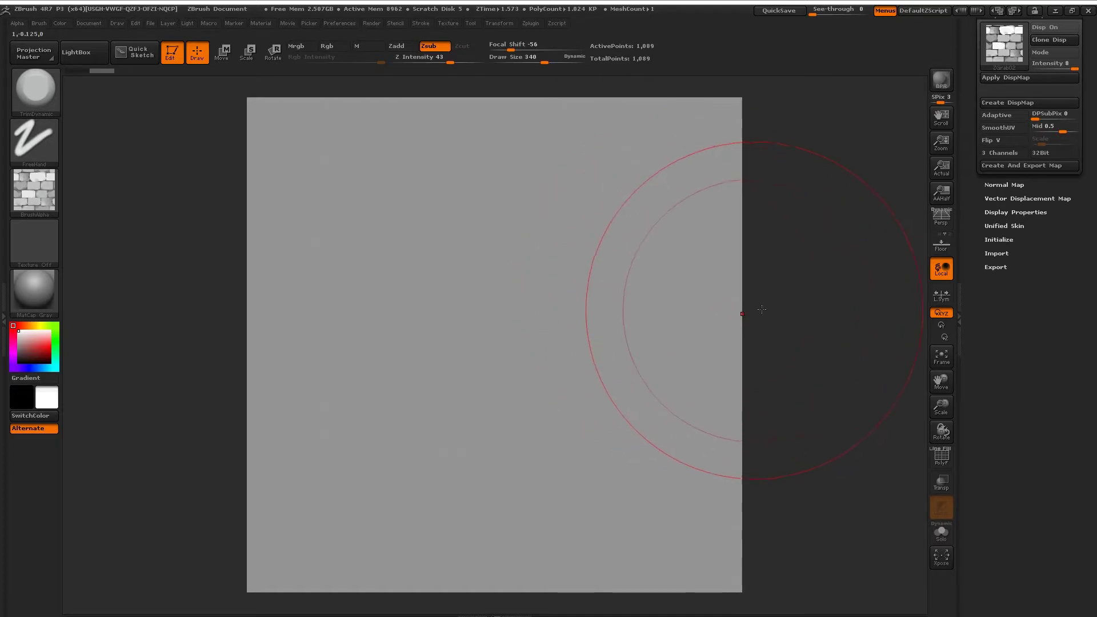
{"action": "left_click_drag", "start_coordinate": [1055, 64], "coordinate": [1052, 64]}
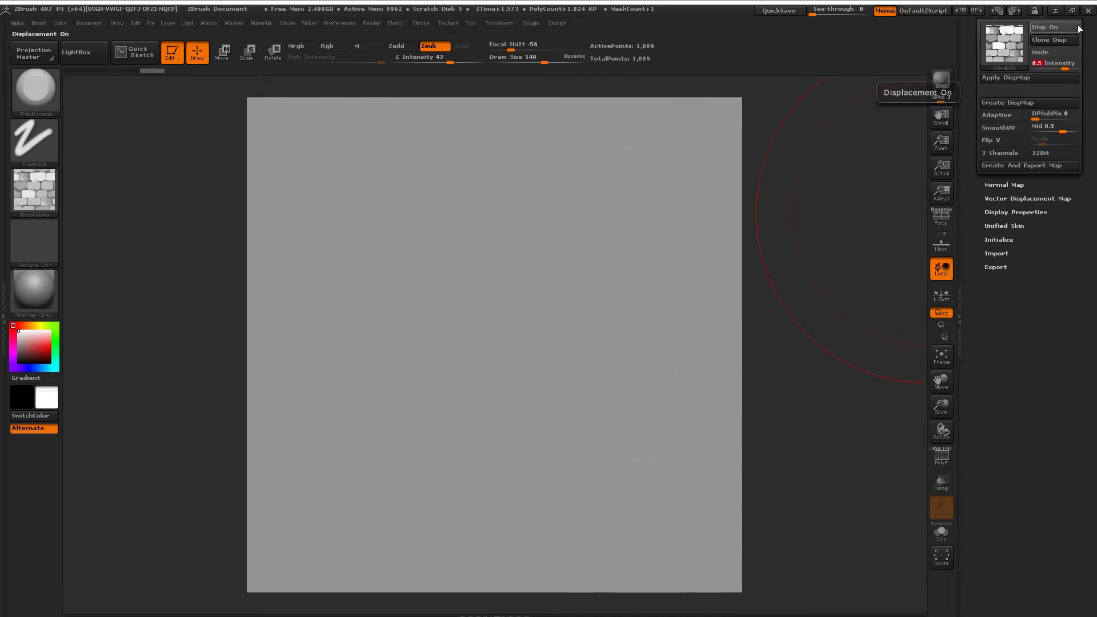
Try applying the displacement map to the undivided plane, and undo it.
{"action": "left_click", "coordinate": [1047, 76]}
{"action": "key", "text": "ctrl"}
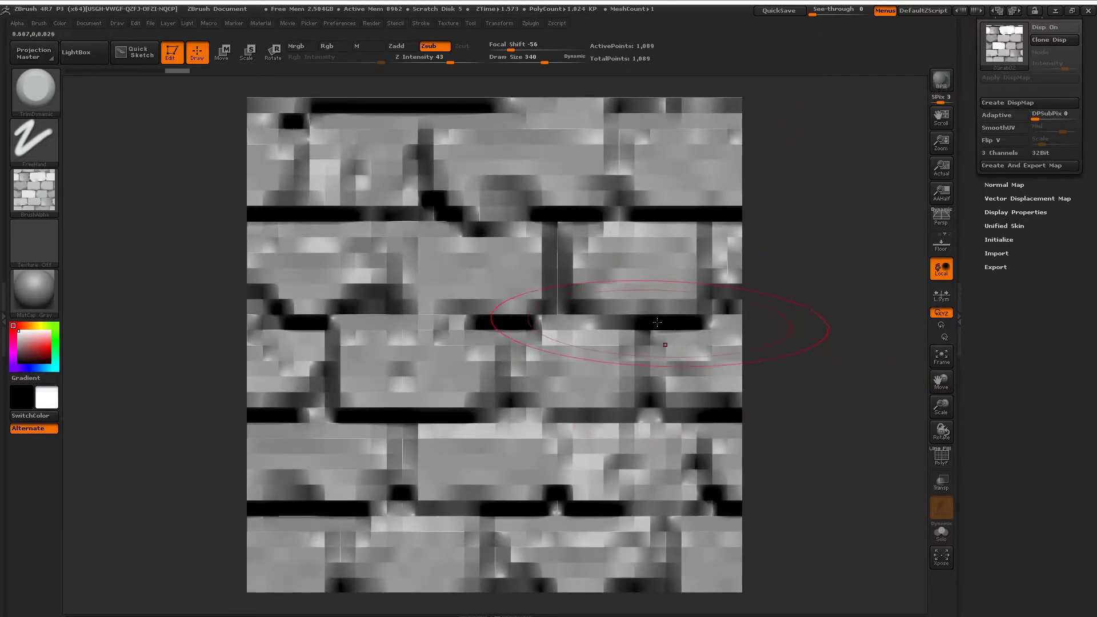
{"action": "key", "text": "ctrl+z"}
Disable subdivision smoothing (Smt) and divide the plane six times, to 4.194 million polygons.
{"action": "left_click_drag", "start_coordinate": [806, 372], "coordinate": [640, 356], "text": "alt"}
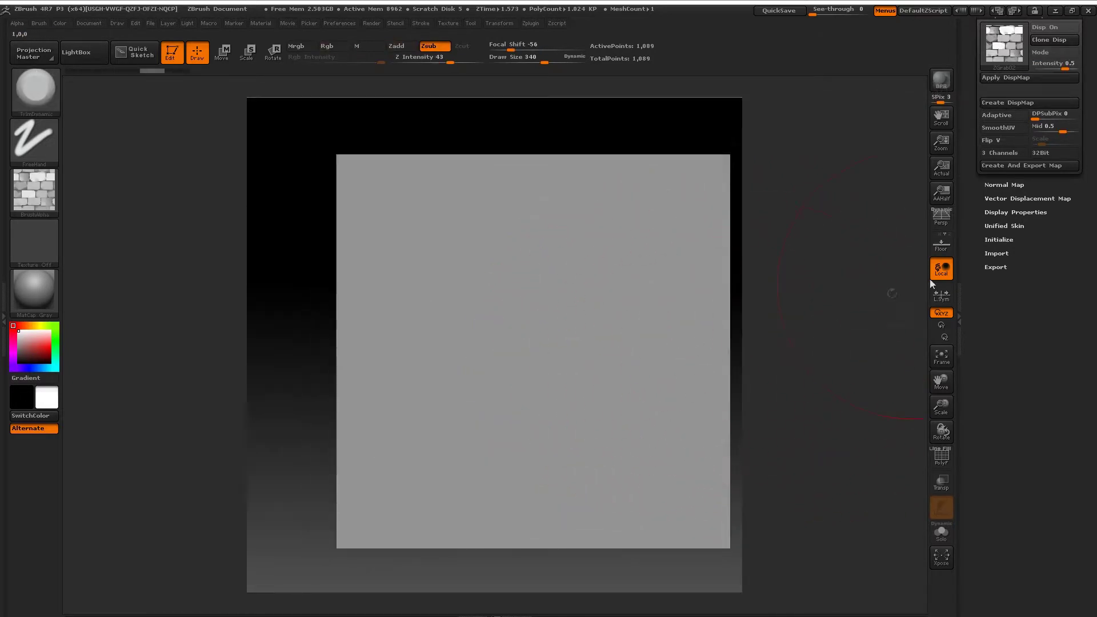
{"action": "left_click_drag", "start_coordinate": [994, 288], "coordinate": [994, 492]}
{"action": "left_click", "coordinate": [1002, 276]}
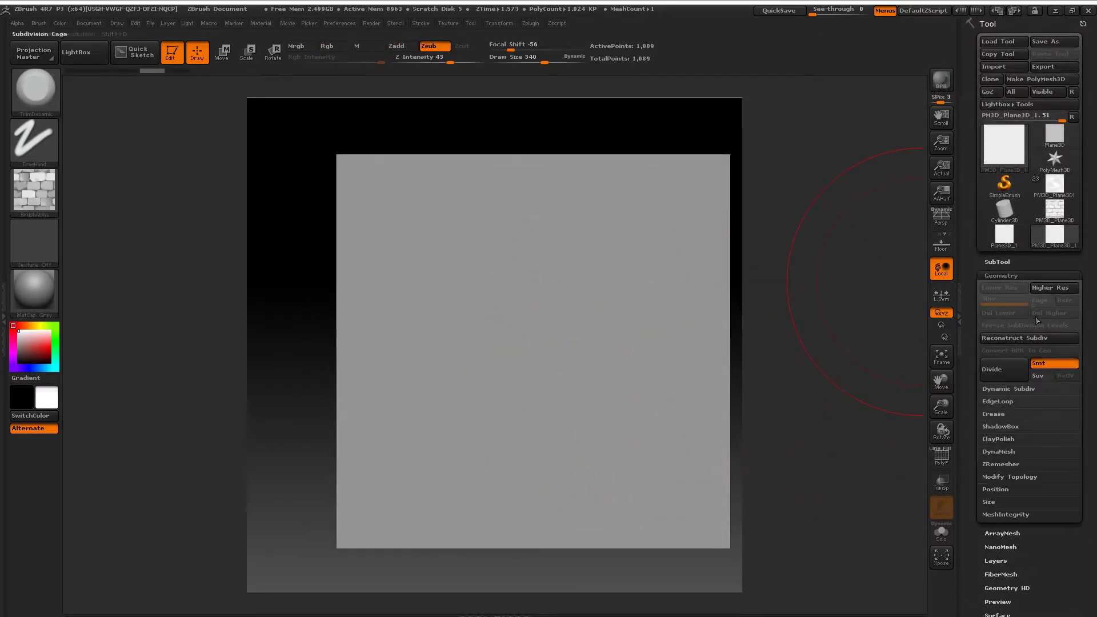
{"action": "left_click", "coordinate": [1045, 364]}
{"action": "left_click", "coordinate": [1017, 369]}
{"action": "left_click", "coordinate": [1016, 370]}
{"action": "left_click", "coordinate": [1015, 371]}
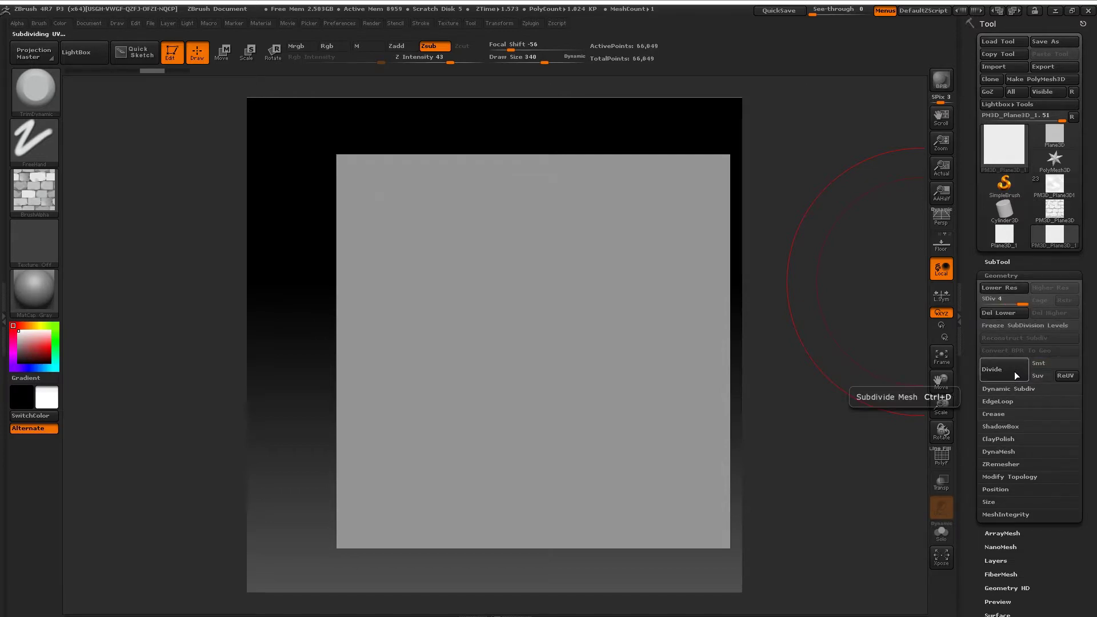
{"action": "left_click", "coordinate": [1015, 372]}
{"action": "left_click", "coordinate": [1015, 375]}
{"action": "left_click", "coordinate": [1014, 377]}
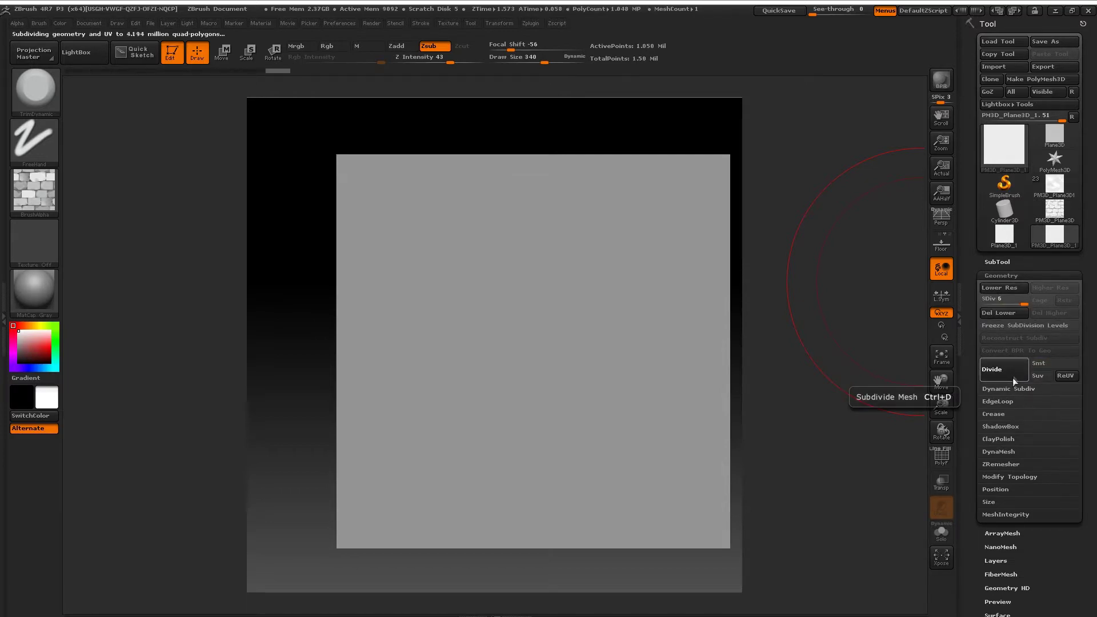
Try applying the displacement map to the subdivided plane at Intensity 0.5, inspect the relief and undo it.
{"action": "scroll", "coordinate": [983, 450], "scroll_direction": "down", "scroll_amount": 5}
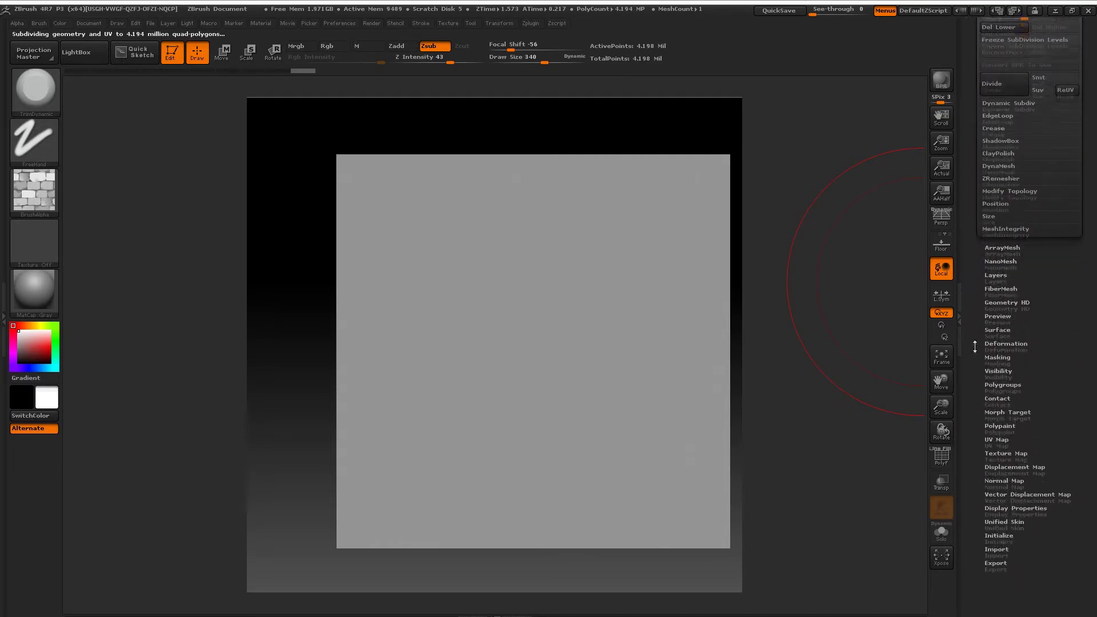
{"action": "left_click", "coordinate": [1010, 433]}
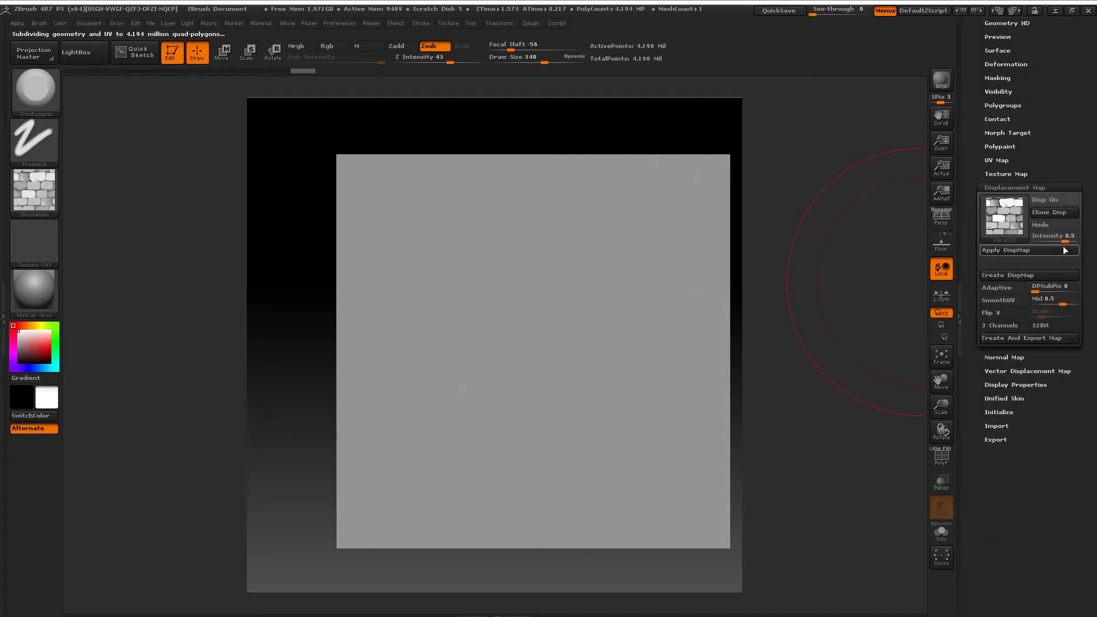
{"action": "left_click", "coordinate": [1051, 251]}
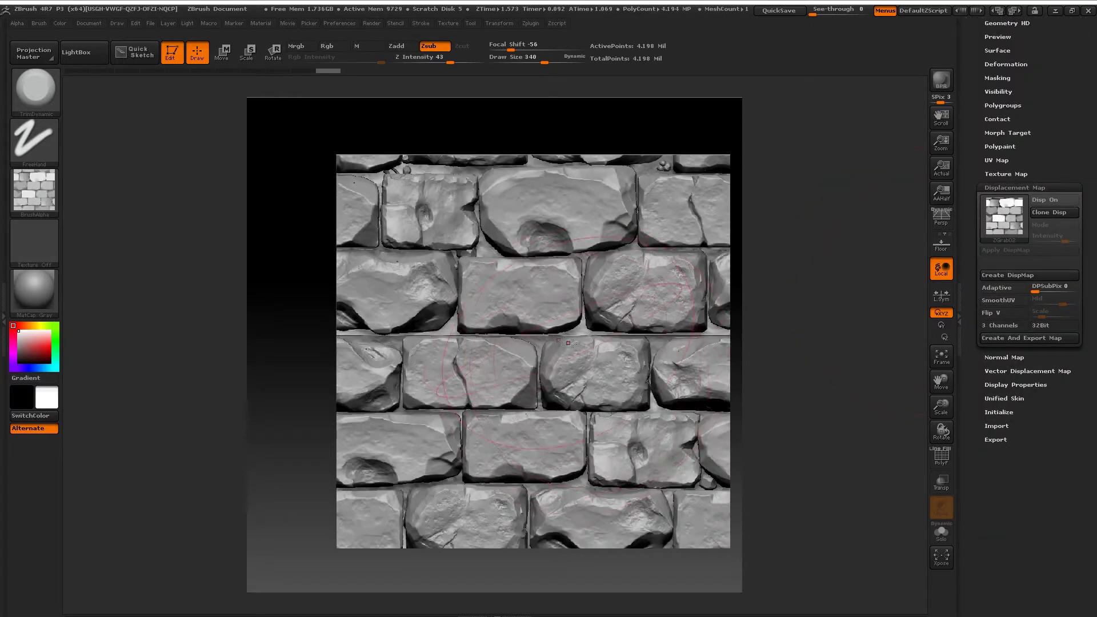
{"action": "right_click_drag", "start_coordinate": [601, 368], "coordinate": [694, 371]}
{"action": "key", "text": "ctrl+z"}
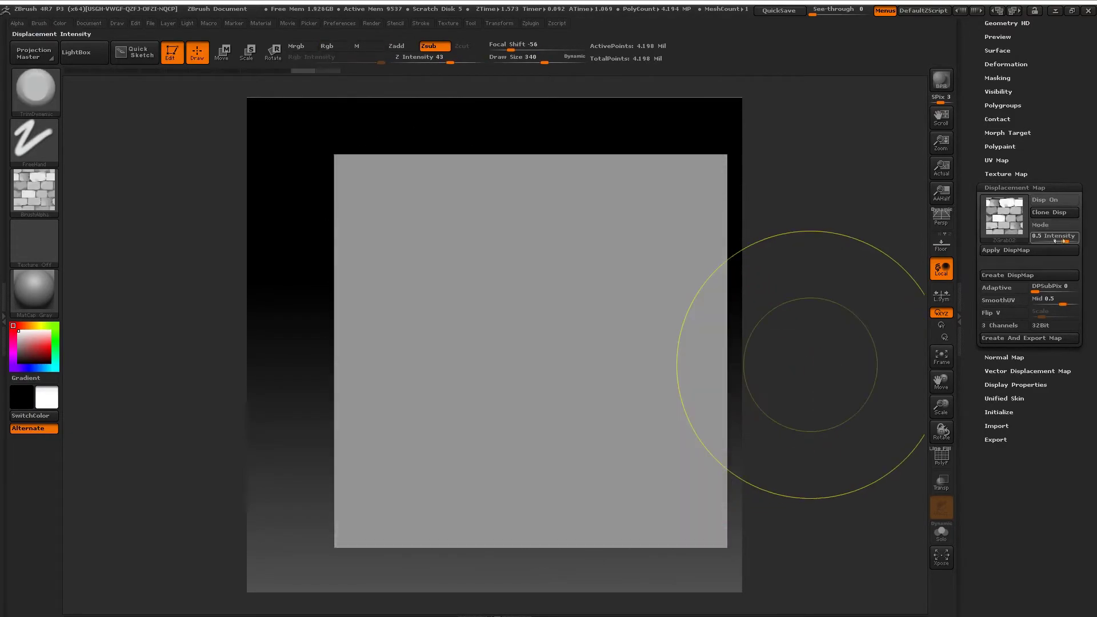
Try the displacement map at Intensity 0.4, inspect the relief from an angle and undo it.
{"action": "left_click", "coordinate": [1056, 235]}
{"action": "type", "text": "0.4"}
{"action": "key", "text": "Return"}
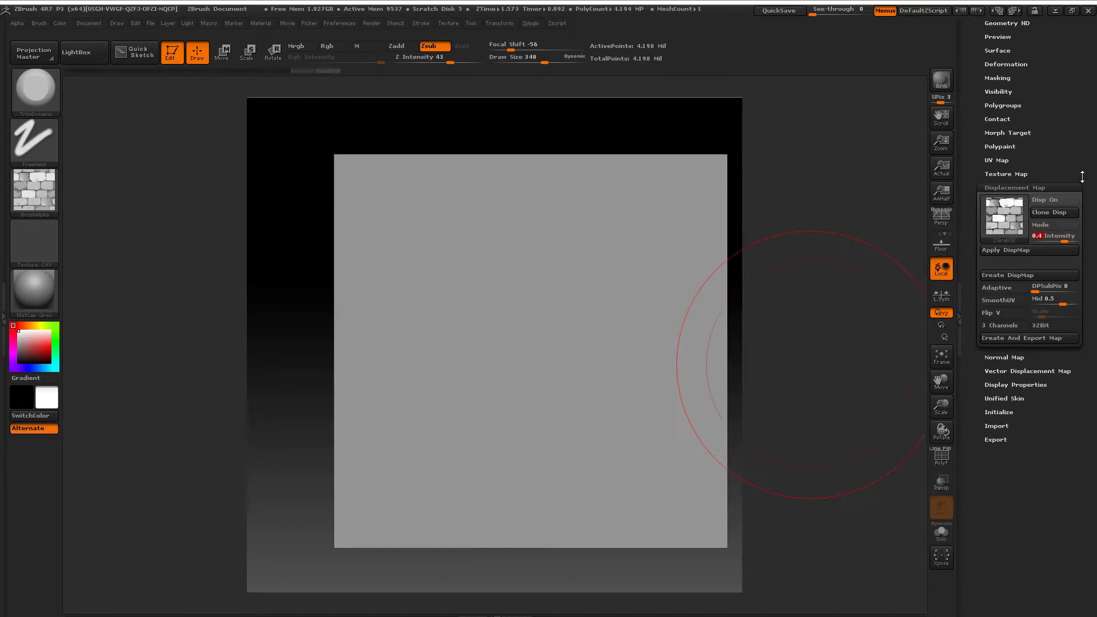
{"action": "left_click", "coordinate": [1037, 255]}
{"action": "mouse_move", "coordinate": [514, 126]}
{"action": "left_mouse_down"}
{"action": "mouse_move", "coordinate": [618, 345]}
{"action": "mouse_move", "coordinate": [501, 296]}
{"action": "mouse_move", "coordinate": [507, 275]}
{"action": "mouse_move", "coordinate": [559, 287]}
{"action": "mouse_move", "coordinate": [664, 423]}
{"action": "mouse_move", "coordinate": [776, 404]}
{"action": "left_mouse_up"}
{"action": "key", "text": "ctrl+z"}
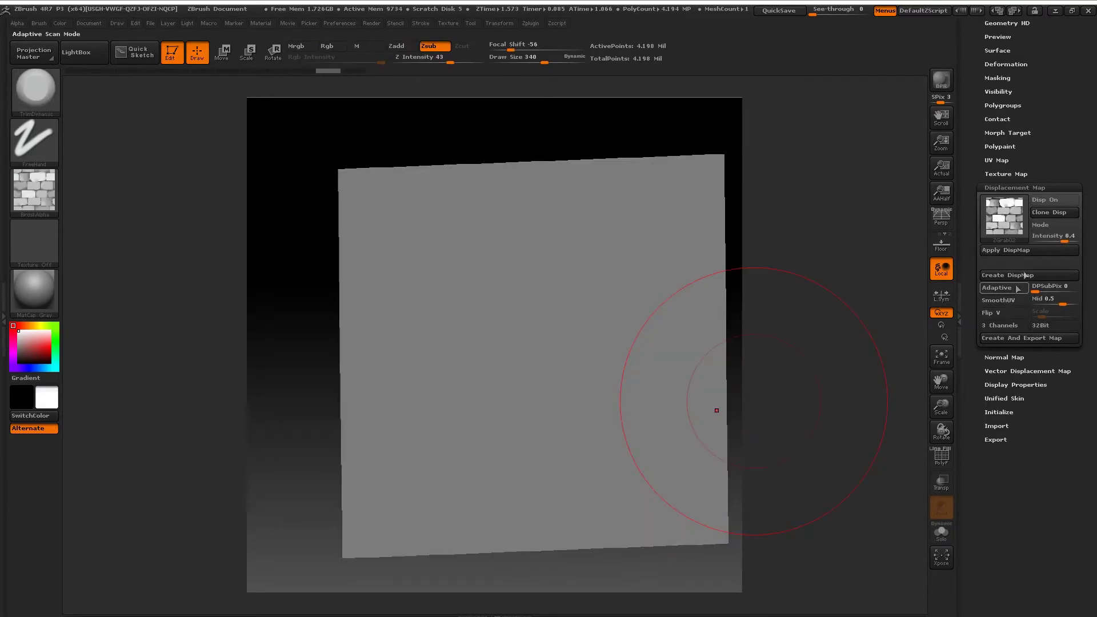
Set the displacement Intensity to 0.3, apply the map to the plane and check the stone relief.
{"action": "left_click", "coordinate": [1067, 237]}
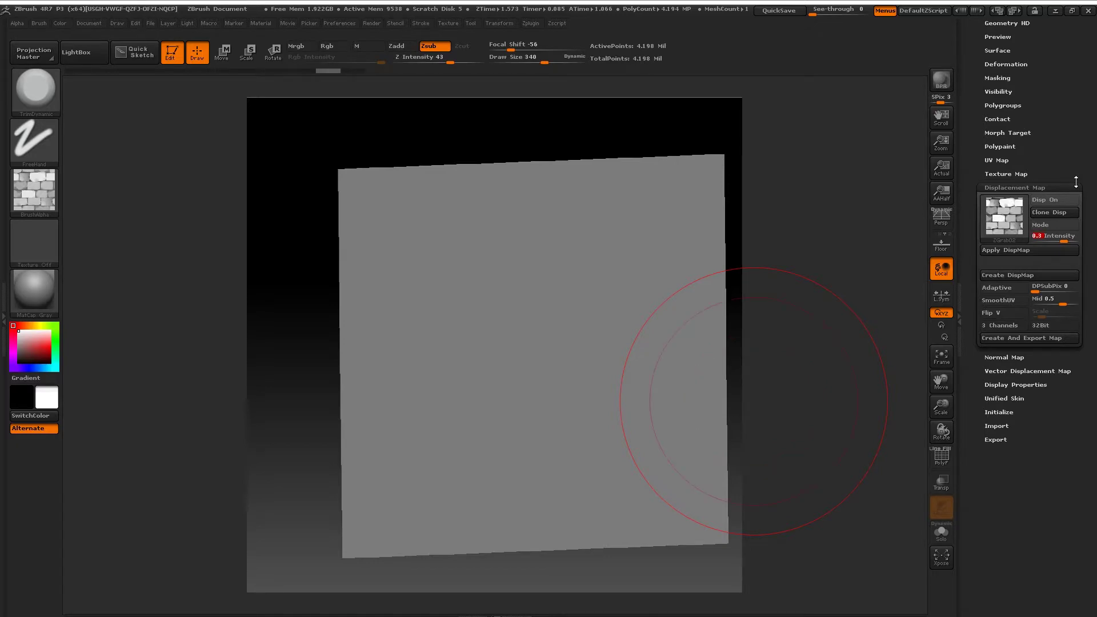
{"action": "key", "text": "Return"}
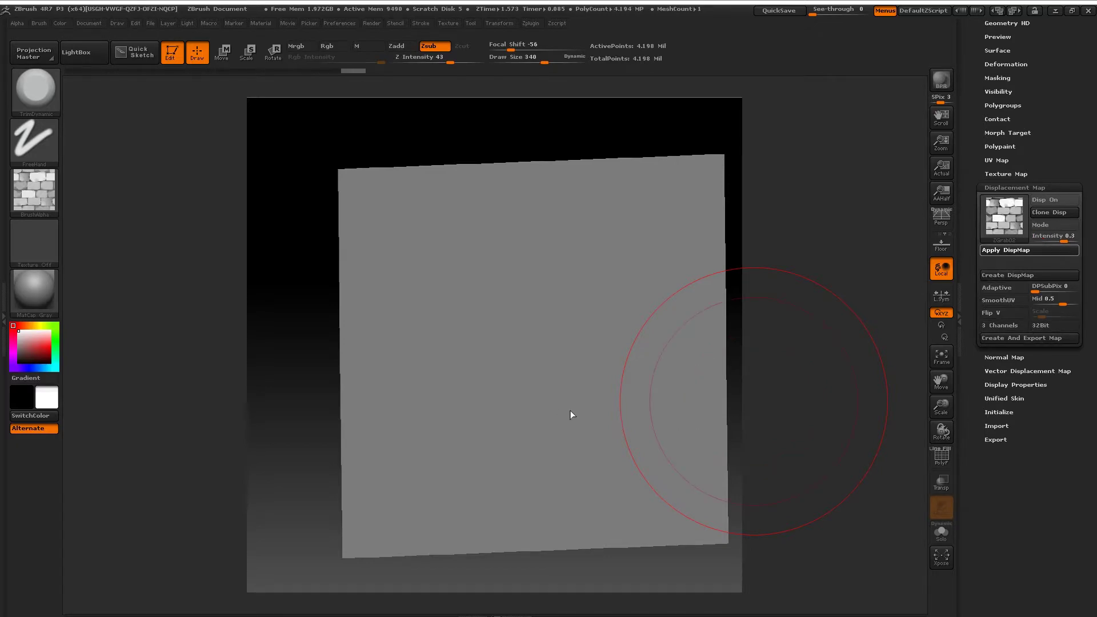
{"action": "mouse_move", "coordinate": [577, 400]}
{"action": "right_mouse_down"}
{"action": "mouse_move", "coordinate": [649, 394]}
{"action": "mouse_move", "coordinate": [568, 356]}
{"action": "mouse_move", "coordinate": [543, 395]}
{"action": "mouse_move", "coordinate": [563, 384]}
{"action": "right_mouse_up"}
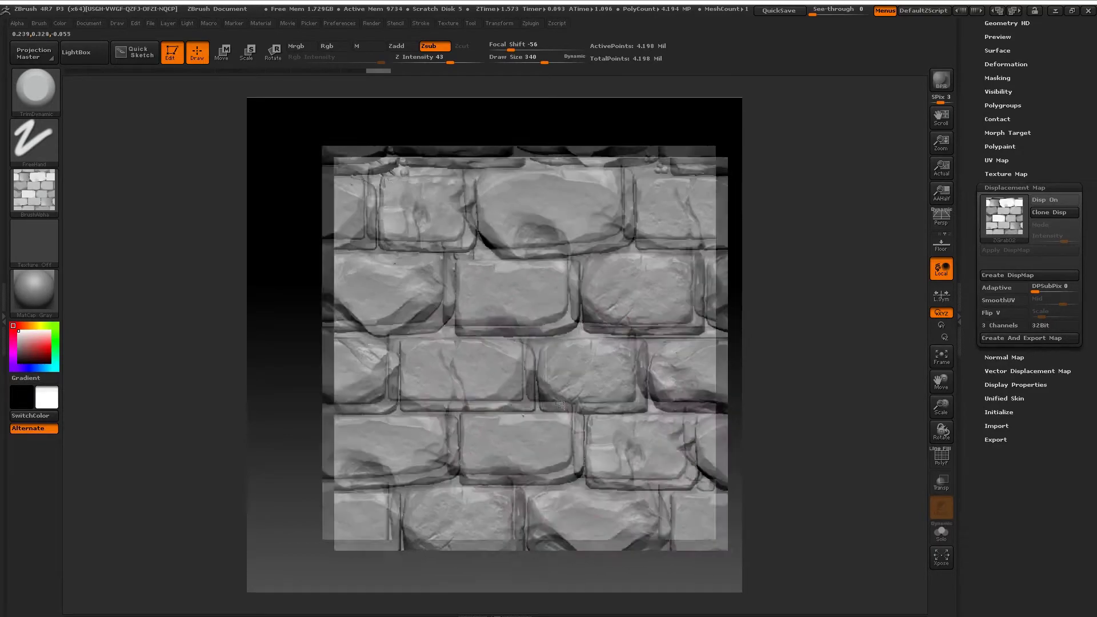
{"action": "right_click_drag", "start_coordinate": [563, 384], "coordinate": [524, 396]}
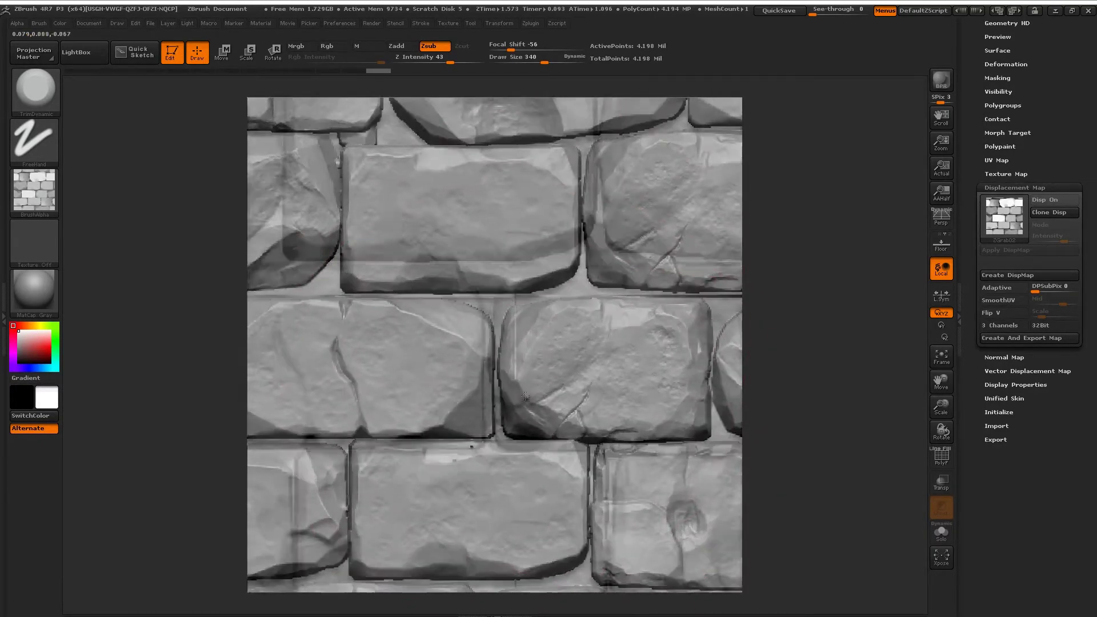
Choose the TrimDynamic brush with Draw Size 14 for repairing the tile seam crossing near the wall's centre.
{"action": "scroll", "coordinate": [525, 396], "scroll_direction": "up", "scroll_amount": 3}
{"action": "key", "text": "b"}
{"action": "key", "text": "t"}
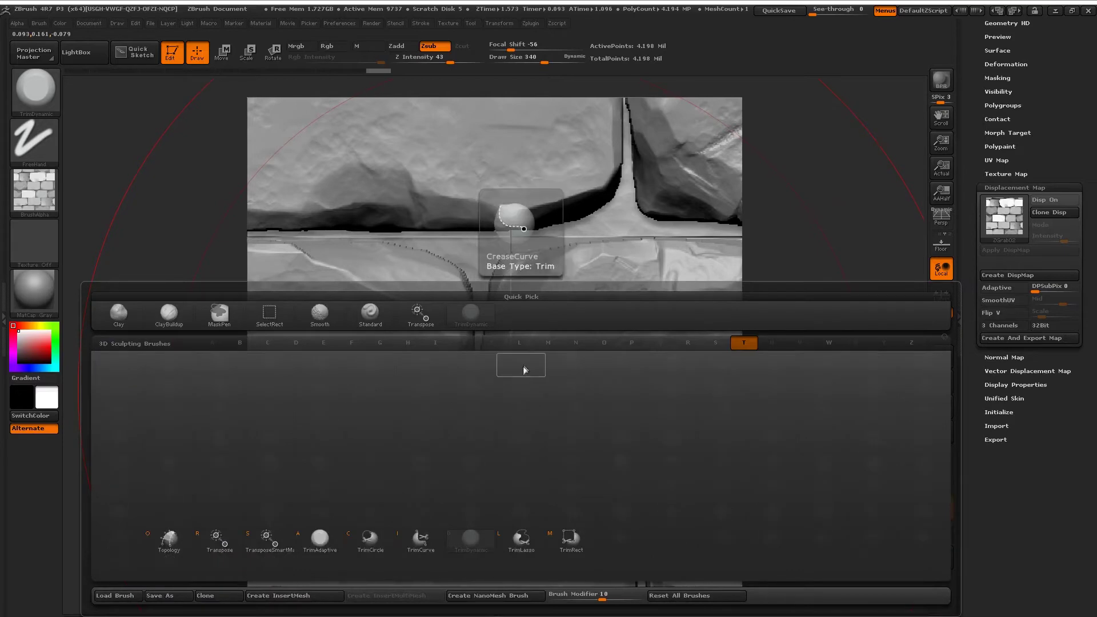
{"action": "key", "text": "d"}
{"action": "key", "text": "s"}
{"action": "left_click_drag", "start_coordinate": [525, 368], "coordinate": [487, 369]}
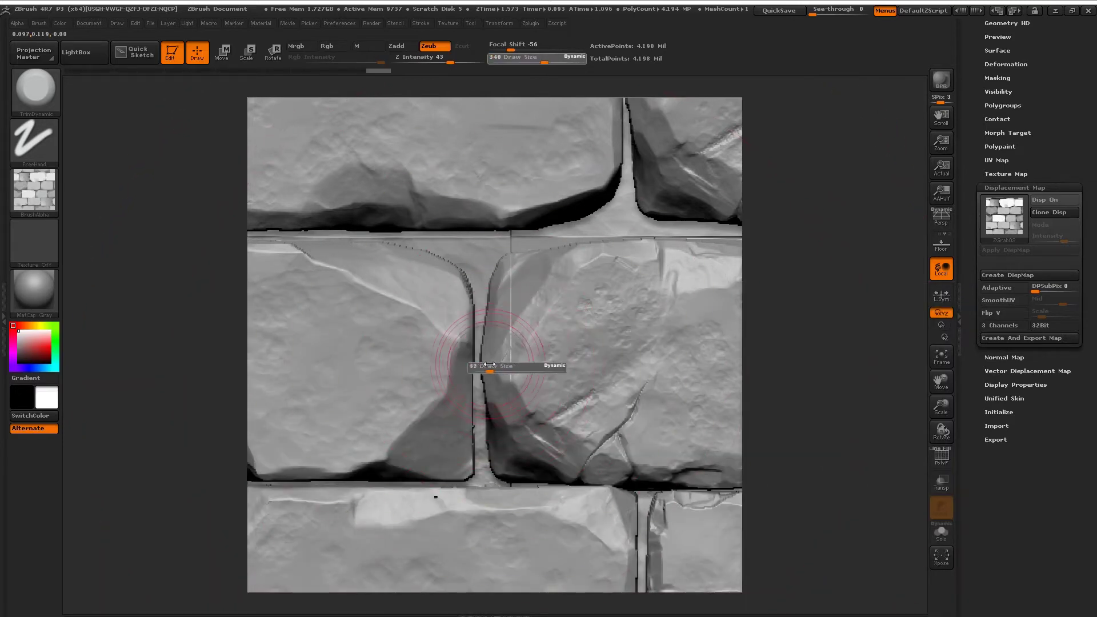
{"action": "right_click_drag", "start_coordinate": [509, 362], "coordinate": [524, 384], "text": "ctrl"}
{"action": "key", "text": "s"}
{"action": "left_click_drag", "start_coordinate": [521, 380], "coordinate": [509, 381]}
{"action": "key", "text": "s"}
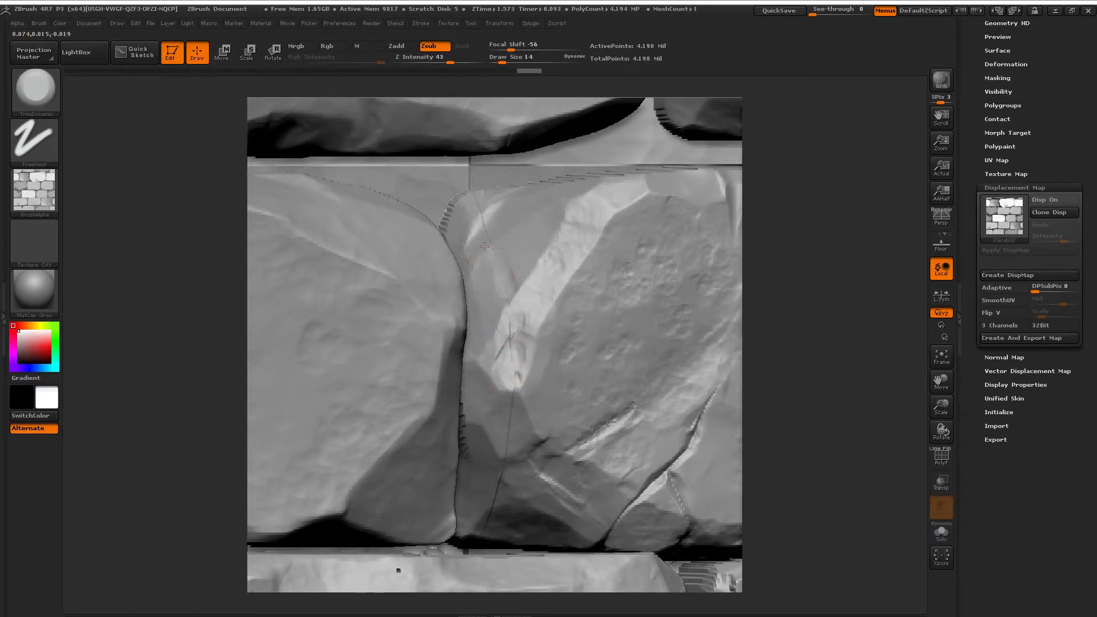
Trim away the vertical seam line running down the bevelled edge of the central cracked stone.
{"action": "right_click_drag", "start_coordinate": [474, 216], "coordinate": [489, 257], "text": "alt"}
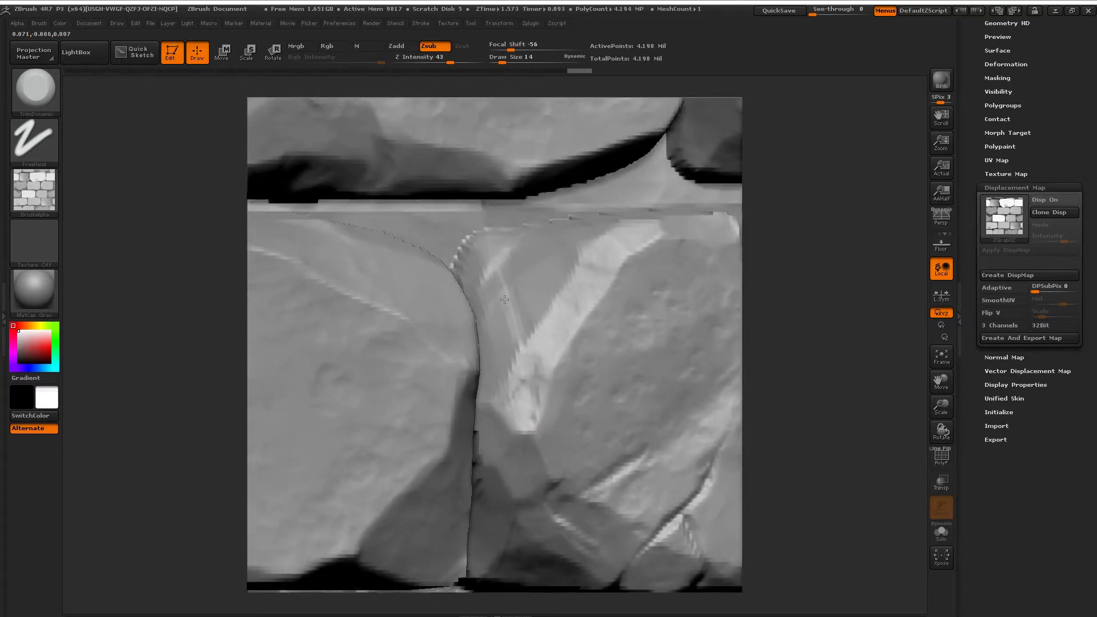
{"action": "right_click_drag", "start_coordinate": [524, 468], "coordinate": [533, 390], "text": "alt"}
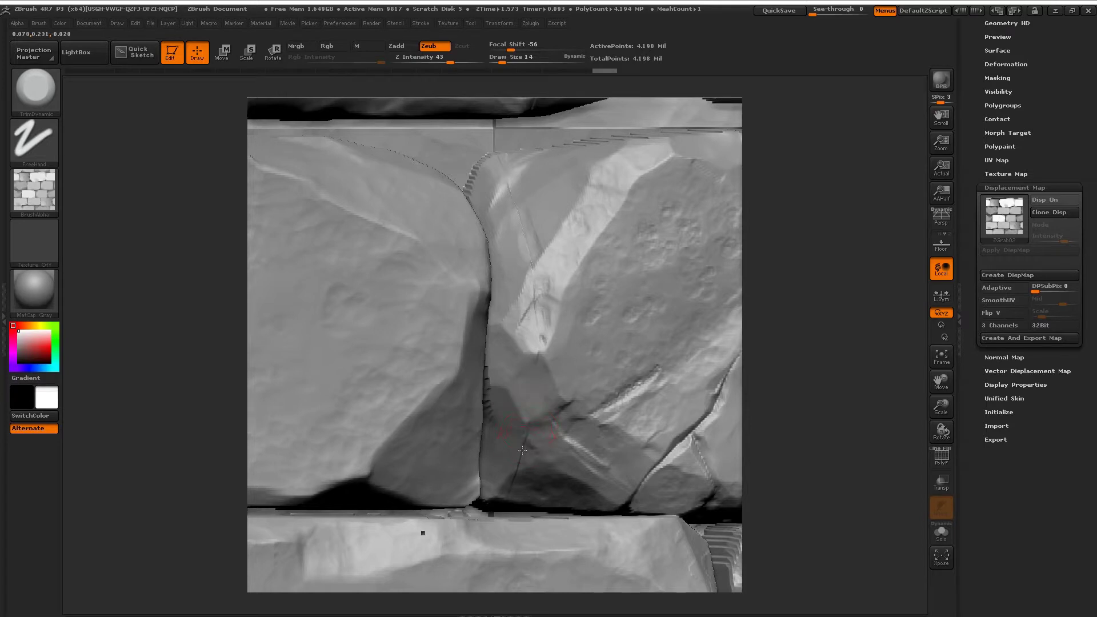
{"action": "mouse_move", "coordinate": [508, 482]}
{"action": "right_mouse_down"}
{"action": "mouse_move", "coordinate": [444, 485]}
{"action": "mouse_move", "coordinate": [522, 433]}
{"action": "right_mouse_up"}
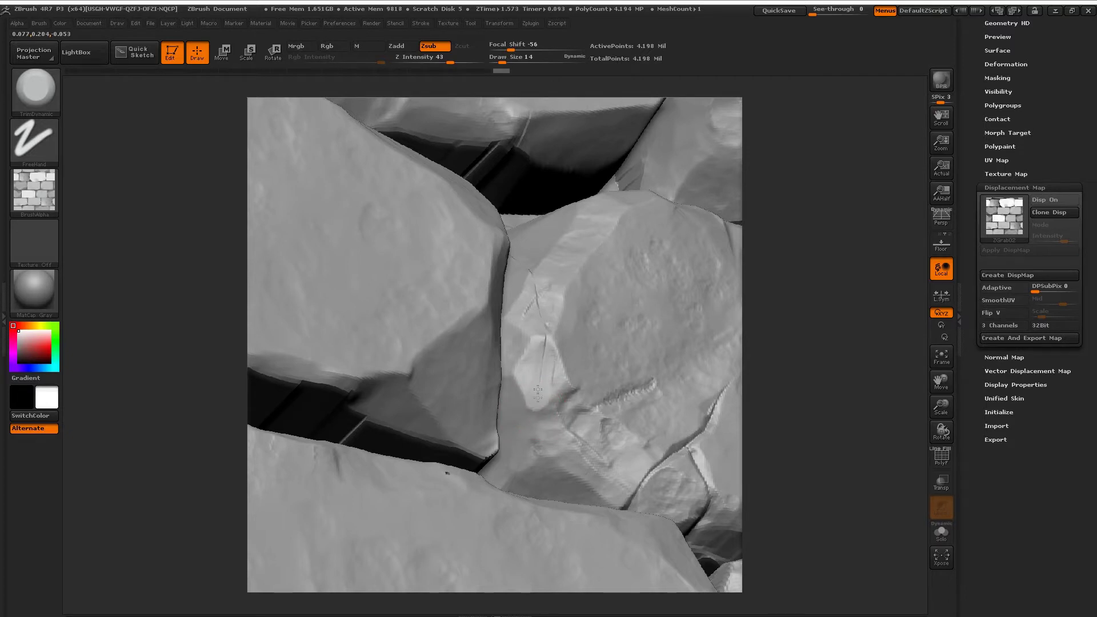
{"action": "right_click_drag", "start_coordinate": [535, 347], "coordinate": [531, 293]}
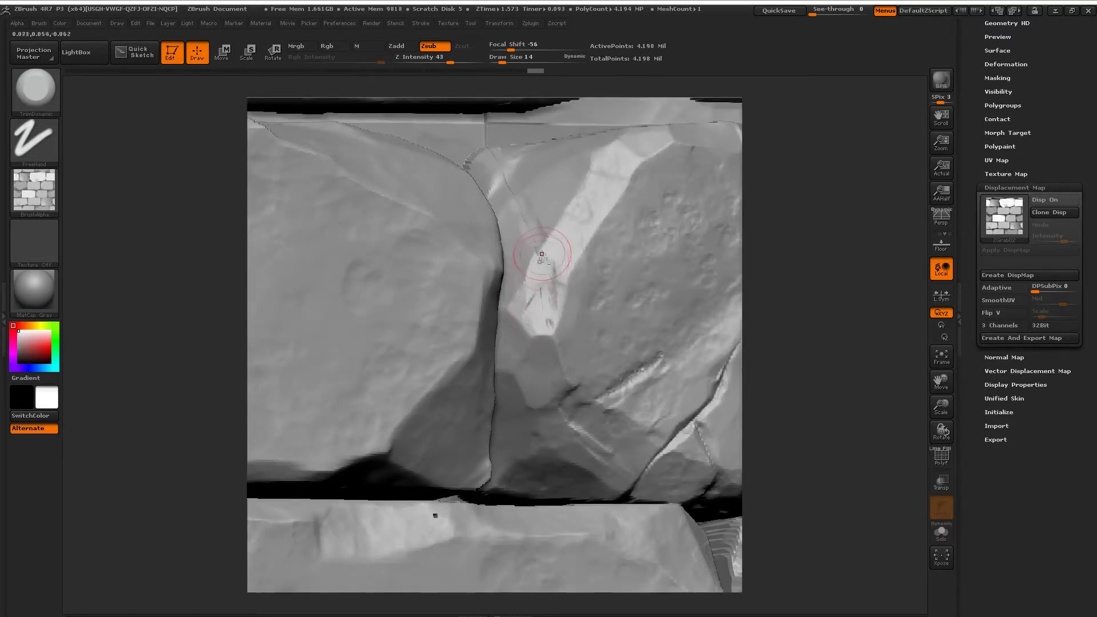
{"action": "left_click_drag", "start_coordinate": [542, 255], "coordinate": [518, 313]}
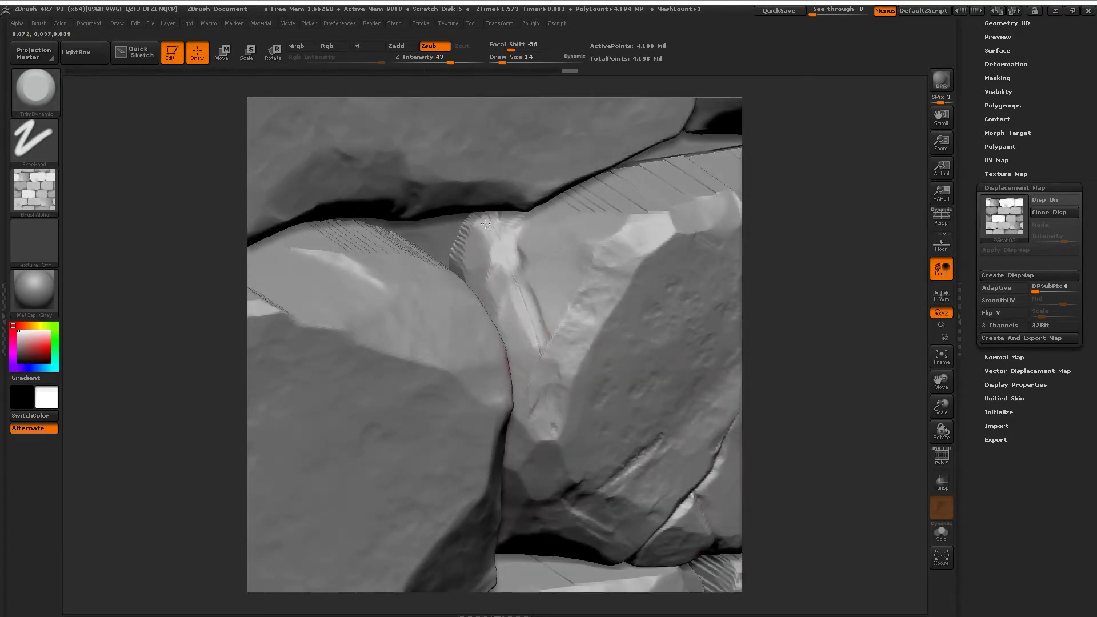
{"action": "left_click_drag", "start_coordinate": [485, 224], "coordinate": [505, 252]}
{"action": "right_click_drag", "start_coordinate": [505, 251], "coordinate": [517, 309]}
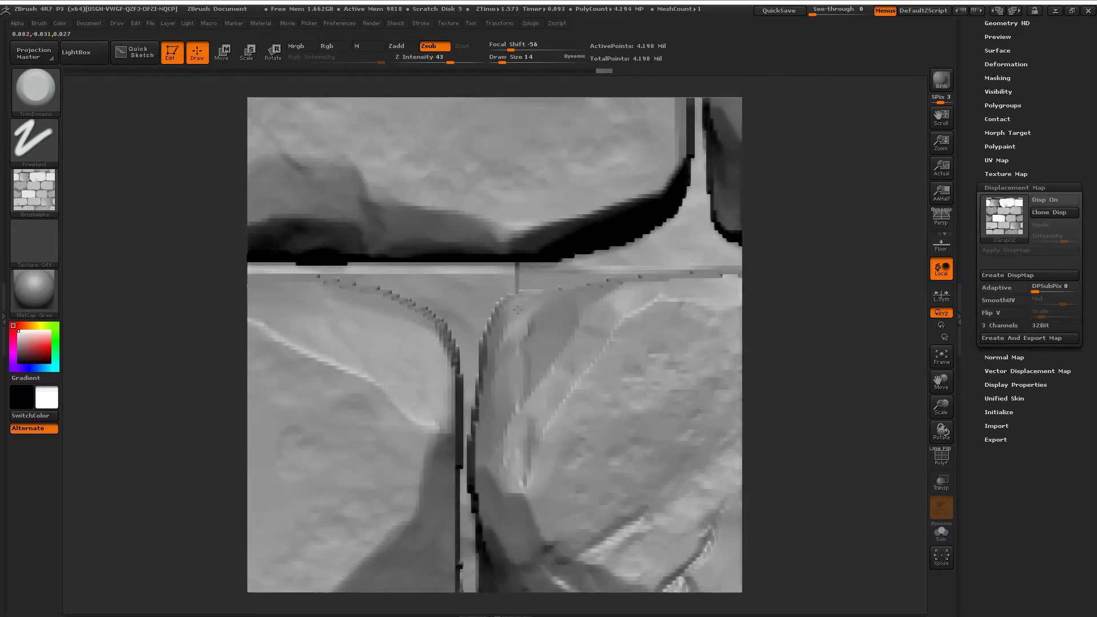
Reduce the Draw Size to 6 and smooth the vertical seam in the mortar above the central stone.
{"action": "left_click_drag", "start_coordinate": [522, 277], "coordinate": [507, 266]}
{"action": "key", "text": "s"}
{"action": "right_click_drag", "start_coordinate": [506, 266], "coordinate": [514, 262]}
{"action": "key", "text": "s"}
{"action": "left_click_drag", "start_coordinate": [514, 261], "coordinate": [513, 261]}
{"action": "left_click_drag", "start_coordinate": [513, 260], "coordinate": [511, 257], "text": "shift"}
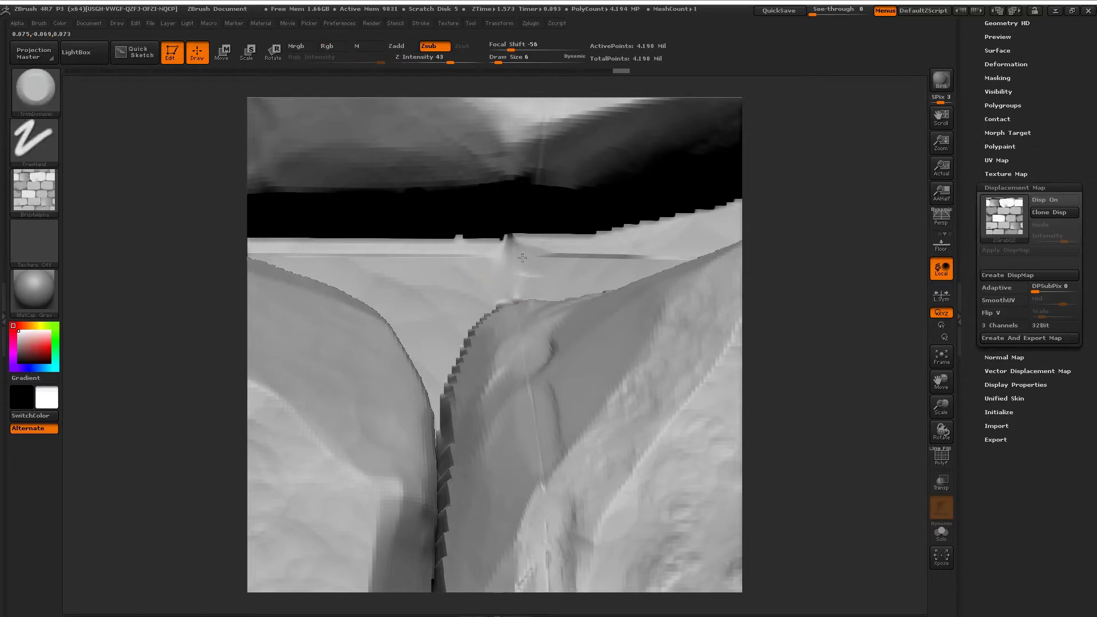
Smooth the horizontal seam in the mortar on both sides of the seam crossing with Draw Size 5.
{"action": "key", "text": "s"}
{"action": "left_click_drag", "start_coordinate": [552, 259], "coordinate": [573, 261]}
{"action": "key", "text": "s"}
{"action": "key", "text": "s"}
{"action": "key", "text": "shift"}
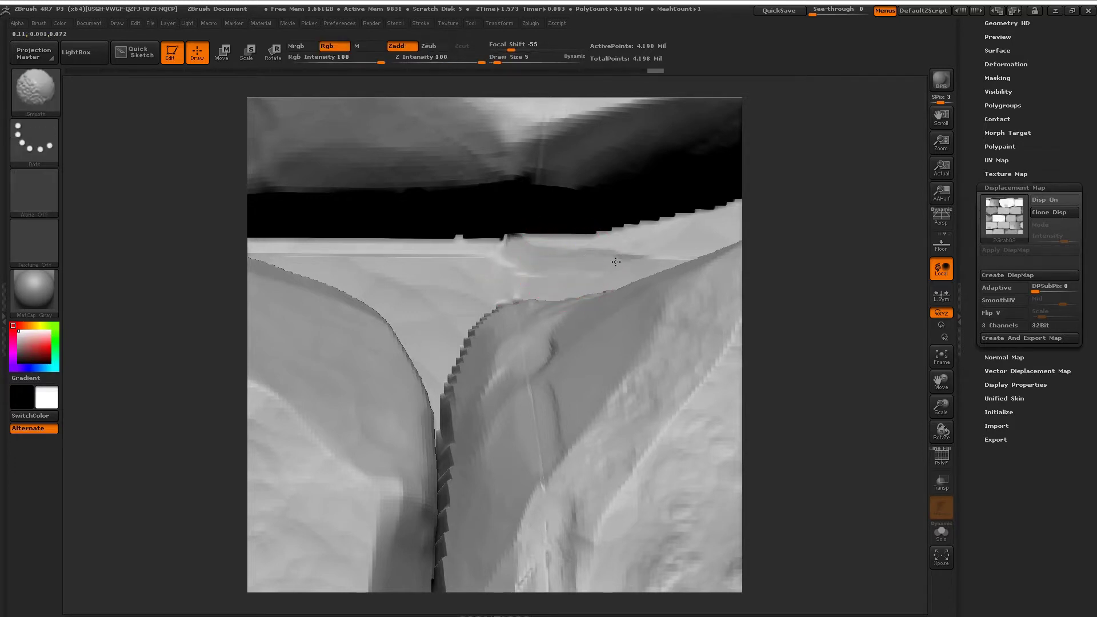
{"action": "left_click_drag", "start_coordinate": [382, 260], "coordinate": [348, 260], "text": "shift"}
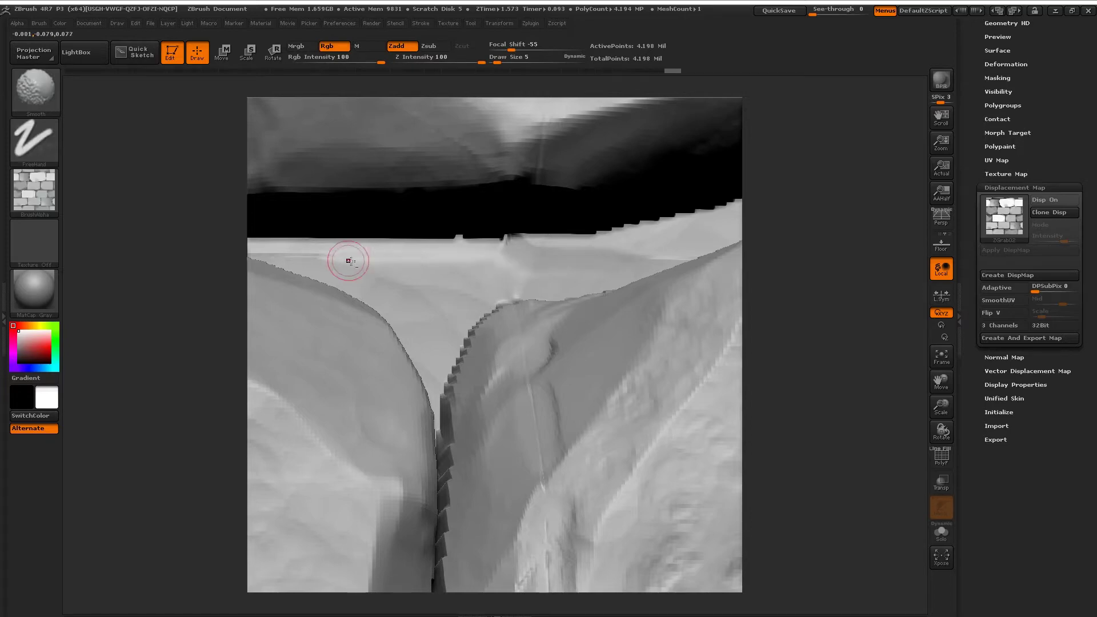
{"action": "right_click_drag", "start_coordinate": [348, 260], "coordinate": [465, 345], "text": "alt"}
{"action": "left_click_drag", "start_coordinate": [465, 345], "coordinate": [441, 342], "text": "shift"}
Set the Draw Size to 8 and trim the horizontal seam ridge along the mortar from left to right.
{"action": "mouse_move", "coordinate": [440, 342]}
{"action": "right_mouse_down"}
{"action": "mouse_move", "coordinate": [389, 324]}
{"action": "mouse_move", "coordinate": [586, 366]}
{"action": "right_mouse_up"}
{"action": "key", "text": "s"}
{"action": "left_click_drag", "start_coordinate": [586, 366], "coordinate": [589, 366]}
{"action": "left_click_drag", "start_coordinate": [555, 367], "coordinate": [617, 366]}
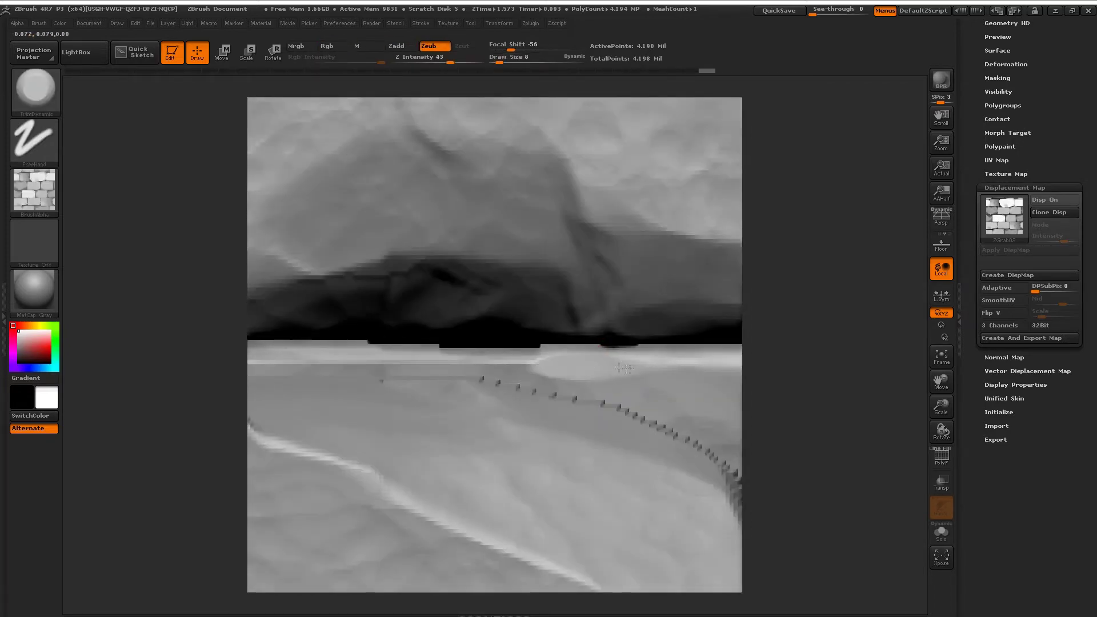
{"action": "right_click_drag", "start_coordinate": [657, 367], "coordinate": [408, 355], "text": "alt"}
{"action": "left_click_drag", "start_coordinate": [555, 364], "coordinate": [606, 363]}
{"action": "right_click_drag", "start_coordinate": [629, 360], "coordinate": [481, 345], "text": "alt"}
{"action": "mouse_move", "coordinate": [503, 343]}
{"action": "left_mouse_down"}
{"action": "mouse_move", "coordinate": [668, 331]}
{"action": "mouse_move", "coordinate": [500, 351]}
{"action": "mouse_move", "coordinate": [615, 351]}
{"action": "left_mouse_up"}
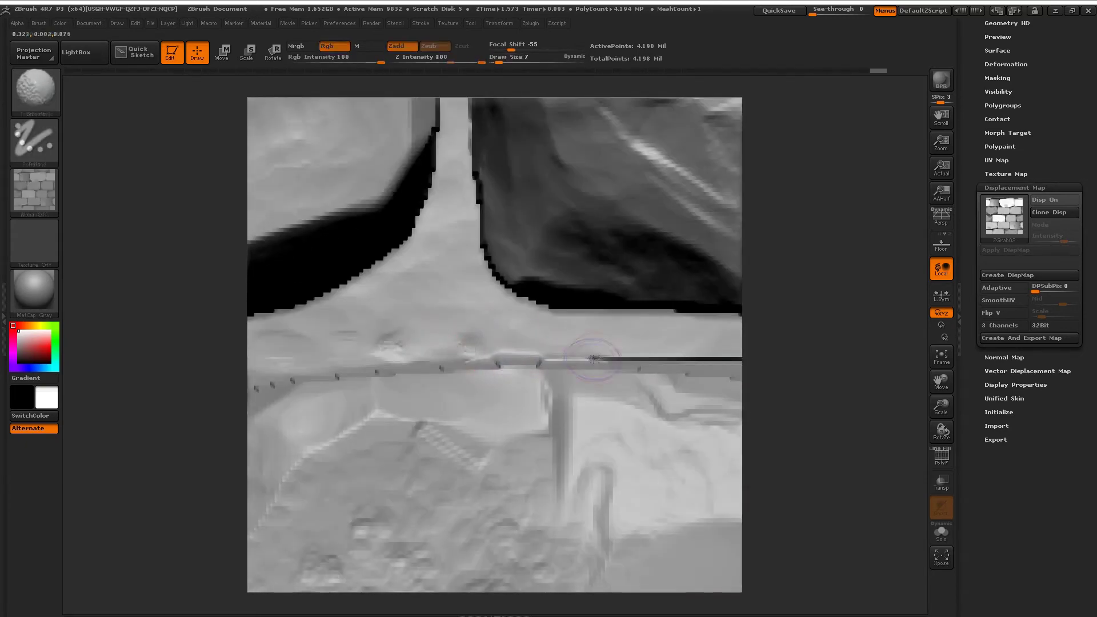
Trim and smooth the horizontal seam groove further right along the mortar above the pitted stone.
{"action": "right_click_drag", "start_coordinate": [621, 352], "coordinate": [527, 354], "text": "alt"}
{"action": "left_click_drag", "start_coordinate": [528, 355], "coordinate": [643, 355], "text": "shift"}
{"action": "right_click_drag", "start_coordinate": [651, 350], "coordinate": [504, 404], "text": "alt"}
{"action": "left_click_drag", "start_coordinate": [523, 405], "coordinate": [374, 408]}
{"action": "left_click_drag", "start_coordinate": [349, 413], "coordinate": [594, 414], "text": "shift"}
{"action": "mouse_move", "coordinate": [594, 414]}
{"action": "right_mouse_down", "text": "ctrl"}
{"action": "mouse_move", "coordinate": [464, 394]}
{"action": "mouse_move", "coordinate": [524, 355]}
{"action": "right_mouse_up", "text": "ctrl"}
{"action": "left_click_drag", "start_coordinate": [502, 410], "coordinate": [510, 330]}
Set the Draw Size to 10 and smooth the horizontal seam along the mortar toward the wall's right edge.
{"action": "right_click_drag", "start_coordinate": [511, 330], "coordinate": [523, 377]}
{"action": "right_click_drag", "start_coordinate": [640, 286], "coordinate": [597, 377], "text": "alt"}
{"action": "left_click_drag", "start_coordinate": [597, 377], "coordinate": [474, 322]}
{"action": "key", "text": "]"}
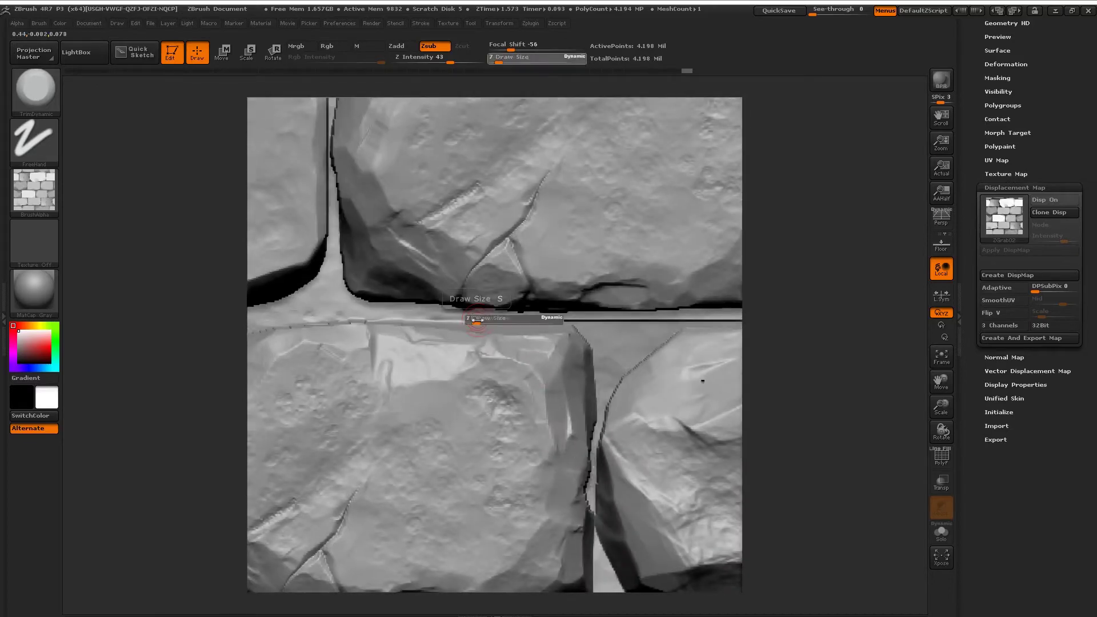
{"action": "key", "text": "shift"}
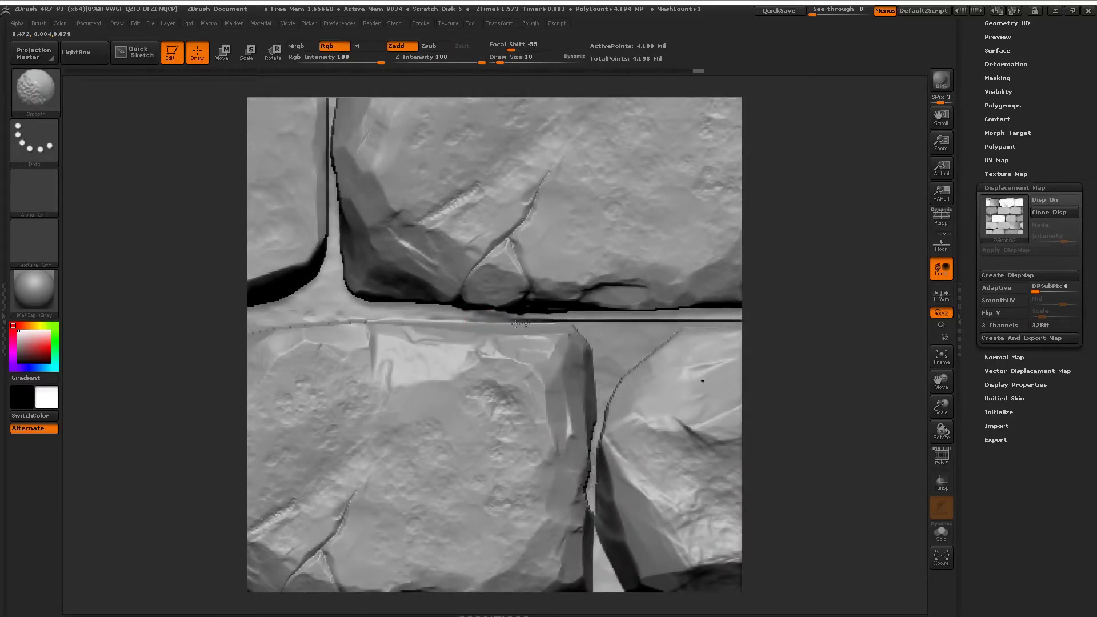
{"action": "mouse_move", "coordinate": [673, 322]}
{"action": "left_mouse_down", "text": "shift"}
{"action": "mouse_move", "coordinate": [694, 321]}
{"action": "mouse_move", "coordinate": [663, 319]}
{"action": "left_mouse_up", "text": "shift"}
{"action": "right_click_drag", "start_coordinate": [696, 326], "coordinate": [623, 340], "text": "alt"}
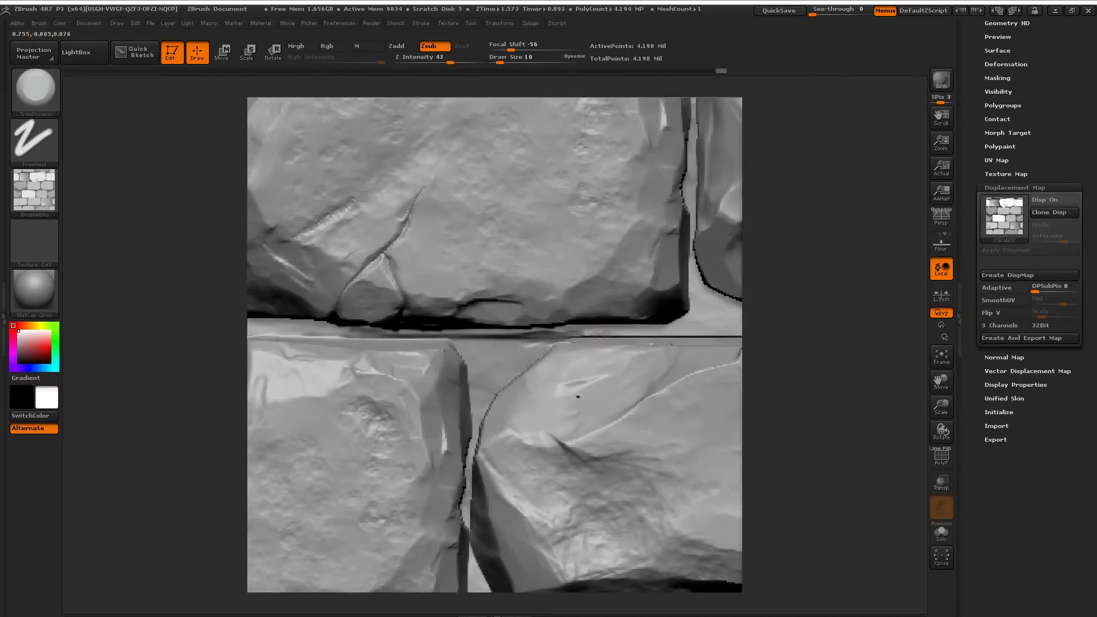
{"action": "key", "text": "shift"}
{"action": "left_click_drag", "start_coordinate": [688, 334], "coordinate": [666, 335], "text": "shift"}
Frame the whole stone-wall plane in the canvas and turn off Edit mode.
{"action": "mouse_move", "coordinate": [680, 334]}
{"action": "right_mouse_down"}
{"action": "mouse_move", "coordinate": [583, 358]}
{"action": "mouse_move", "coordinate": [615, 343]}
{"action": "mouse_move", "coordinate": [592, 292]}
{"action": "mouse_move", "coordinate": [583, 367]}
{"action": "right_mouse_up"}
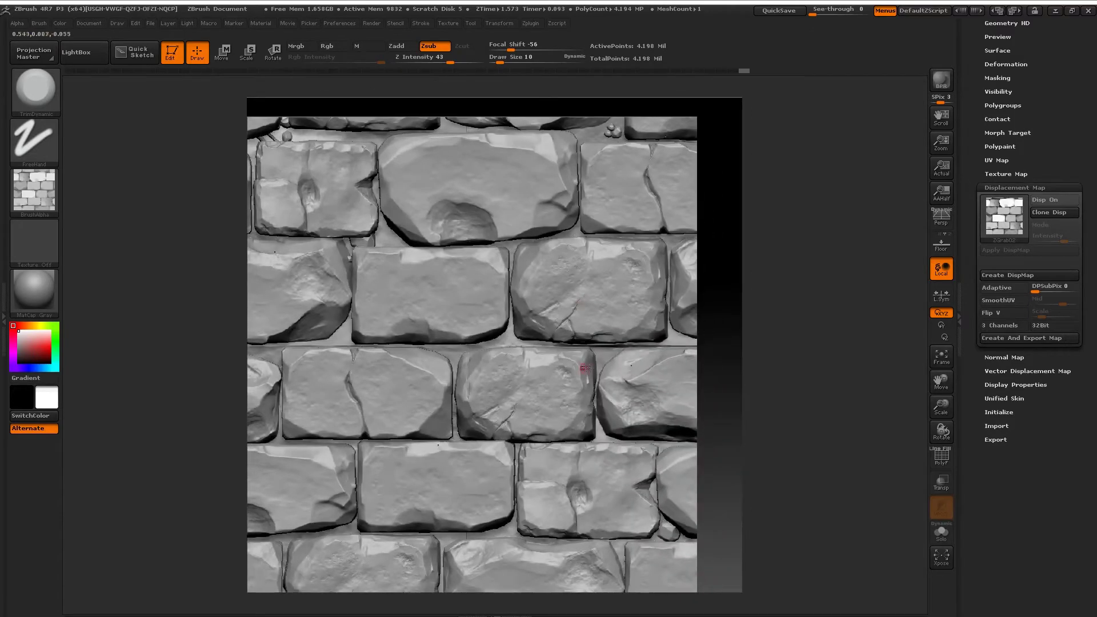
{"action": "right_click_drag", "start_coordinate": [588, 309], "coordinate": [574, 242], "text": "alt"}
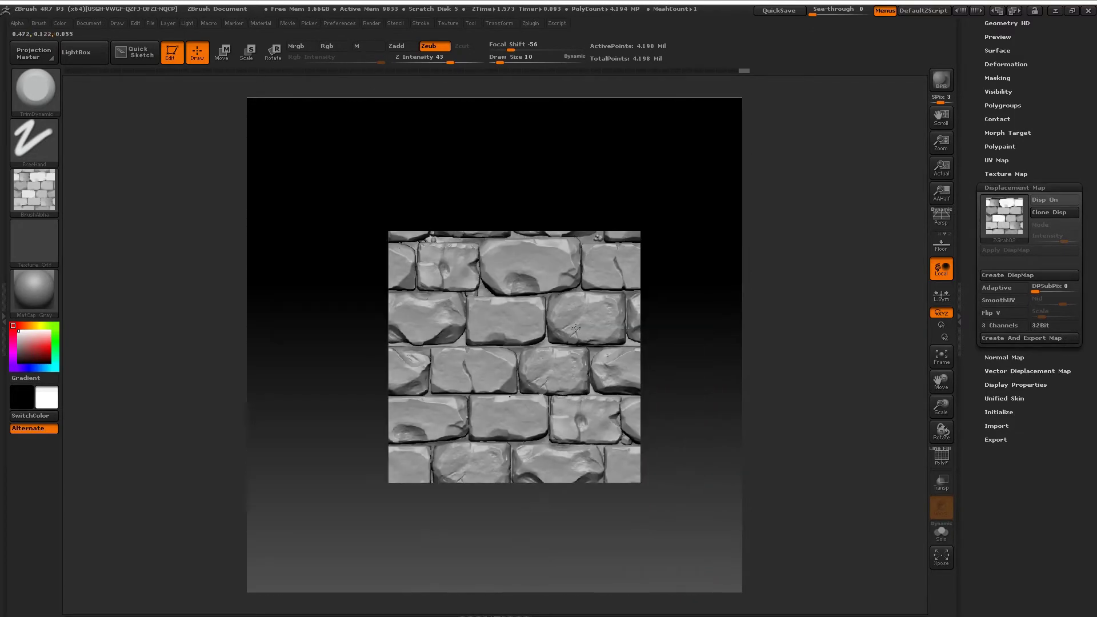
{"action": "left_click", "coordinate": [942, 357]}
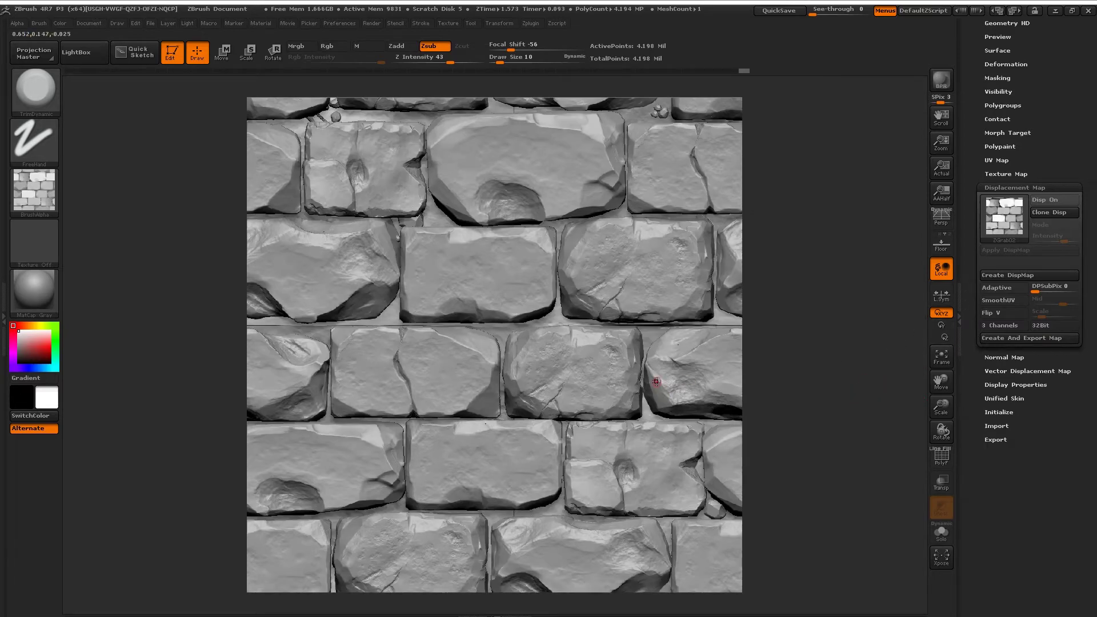
{"action": "key", "text": "t"}
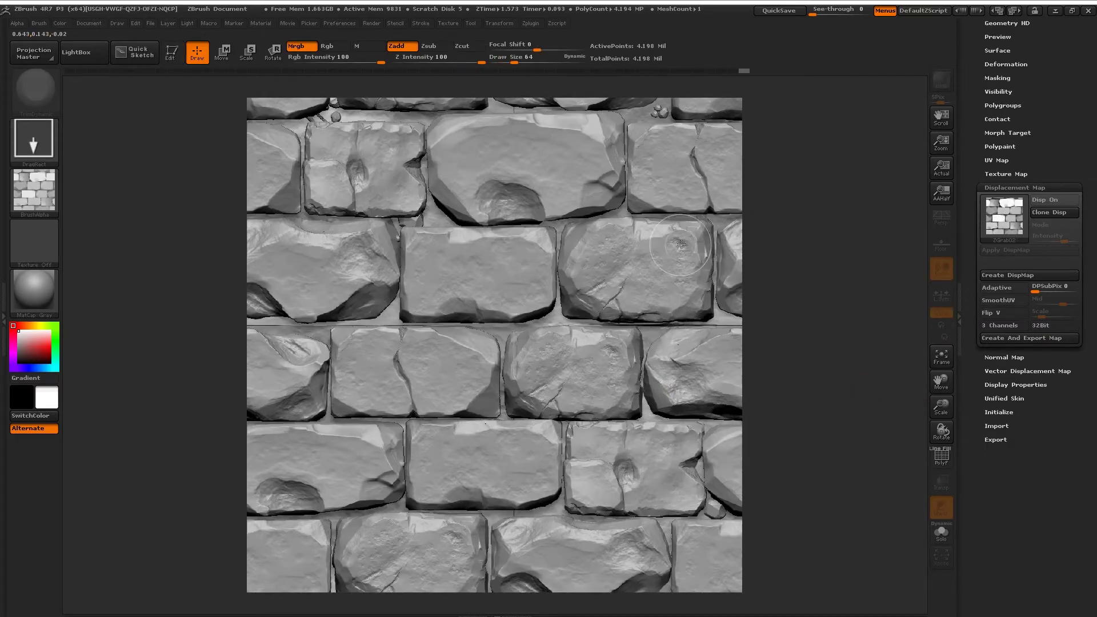
{"action": "left_click_drag", "start_coordinate": [681, 244], "coordinate": [443, 423]}
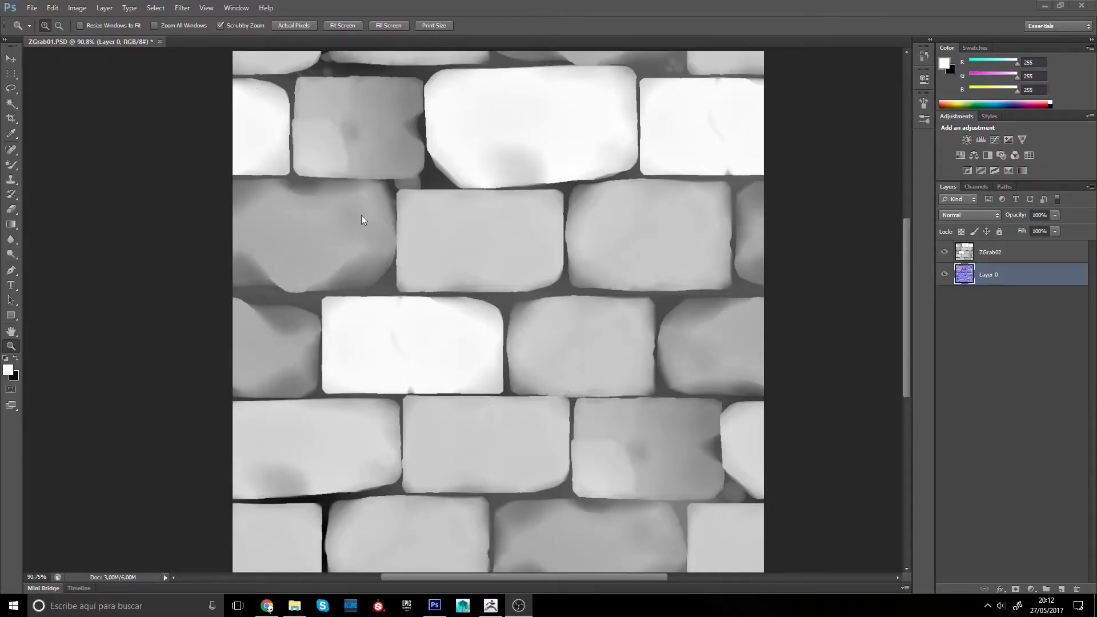
Switch to Photoshop and hide the ZGrab02 height map layer to expose the seams in the normal map.
{"action": "left_click", "coordinate": [506, 312]}
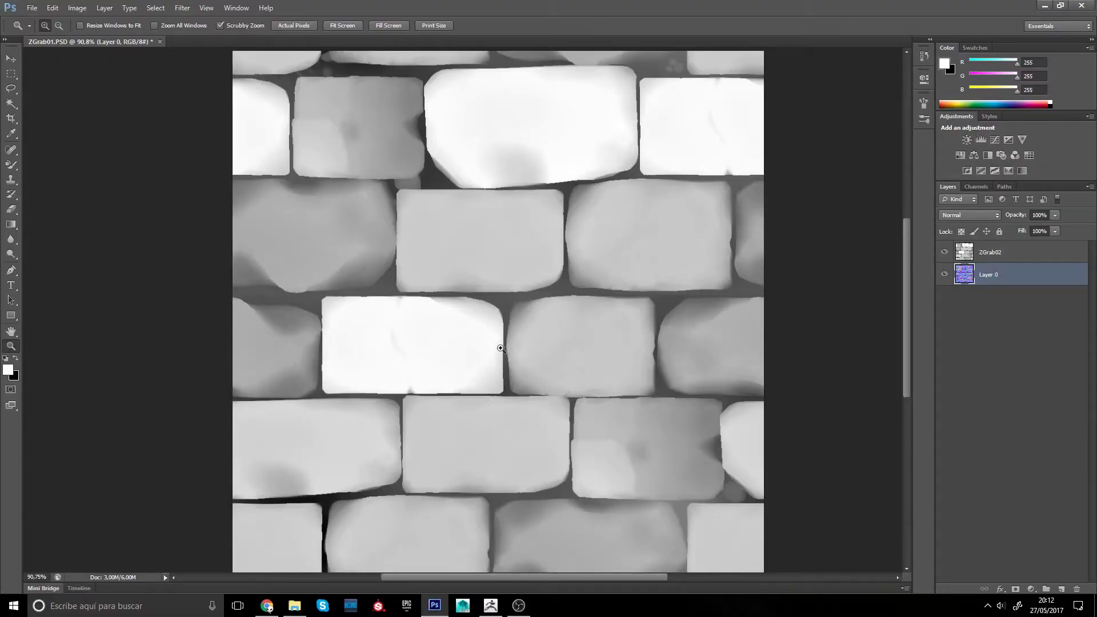
{"action": "left_click", "coordinate": [977, 259]}
{"action": "left_click", "coordinate": [994, 274]}
{"action": "left_click", "coordinate": [990, 259]}
{"action": "left_click", "coordinate": [945, 253]}
{"action": "left_click_drag", "start_coordinate": [522, 329], "coordinate": [551, 380]}
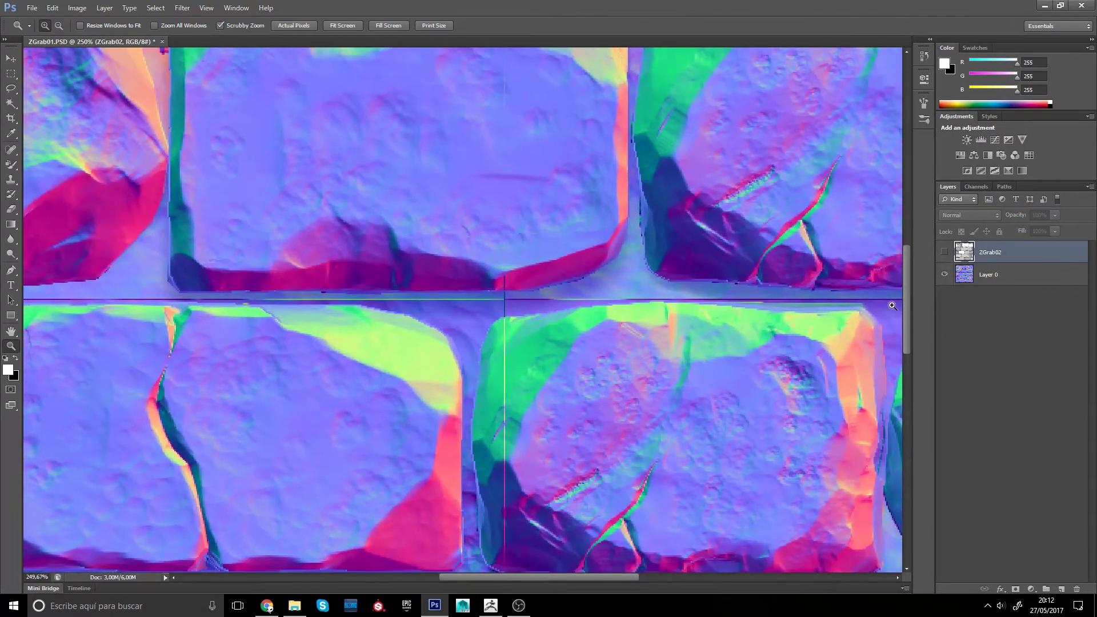
{"action": "left_click", "coordinate": [946, 252]}
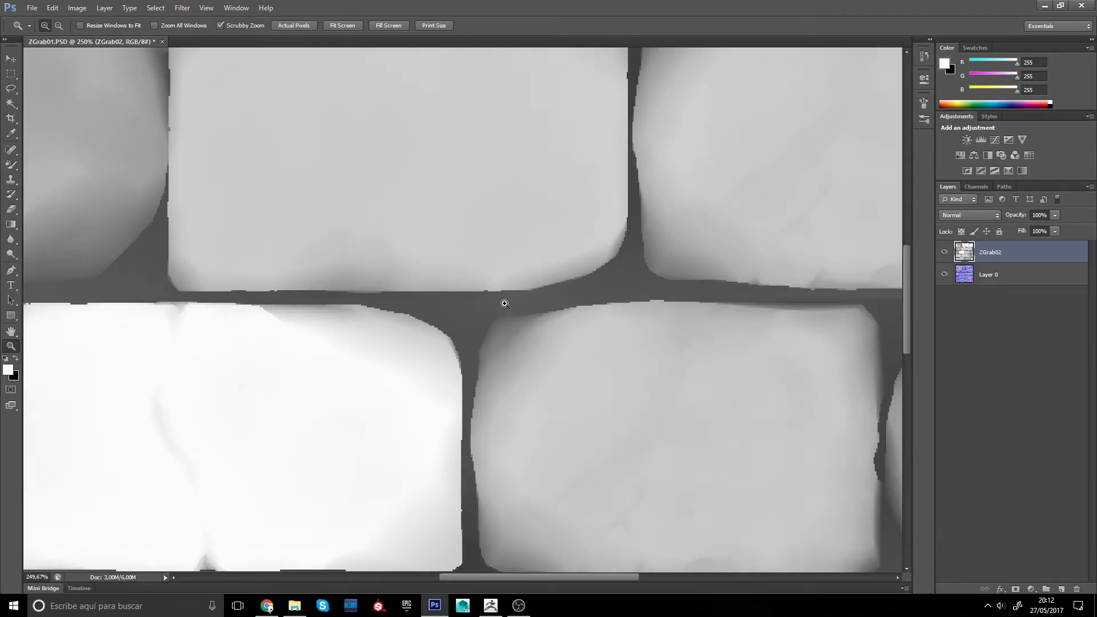
{"action": "left_click", "coordinate": [946, 252]}
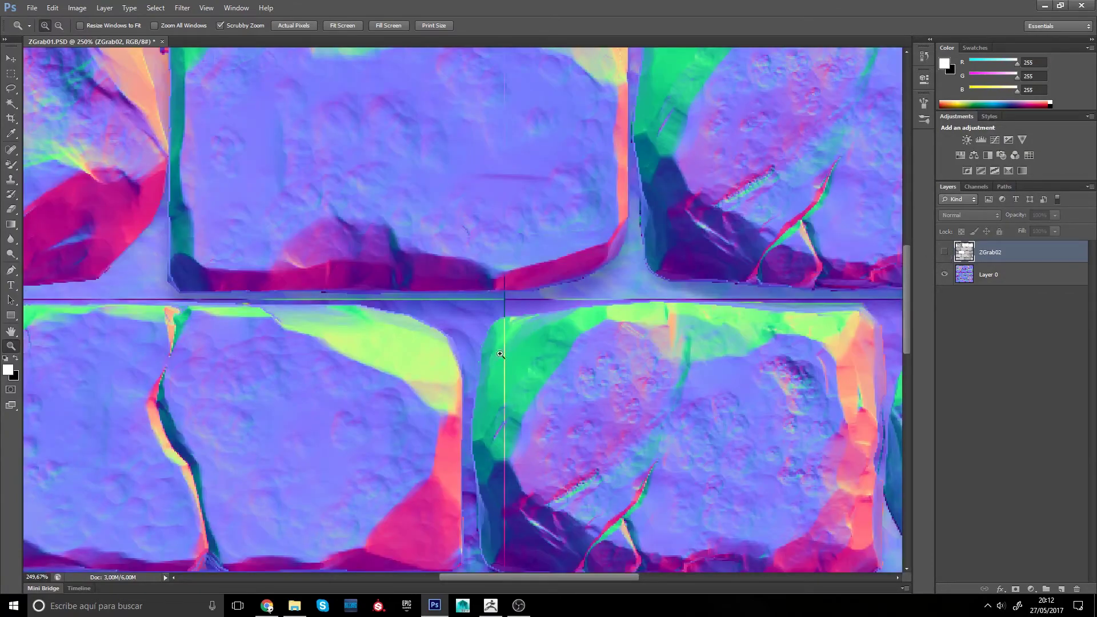
Choose the Spot Healing Brush and make the normal map's Layer 0 the active layer.
{"action": "left_click_drag", "start_coordinate": [540, 321], "coordinate": [514, 300]}
{"action": "left_click_drag", "start_coordinate": [532, 257], "coordinate": [619, 236]}
{"action": "left_click_drag", "start_coordinate": [426, 309], "coordinate": [585, 329]}
{"action": "left_click_drag", "start_coordinate": [399, 330], "coordinate": [446, 362]}
{"action": "scroll", "coordinate": [446, 362], "scroll_direction": "down", "scroll_amount": 3, "text": "alt"}
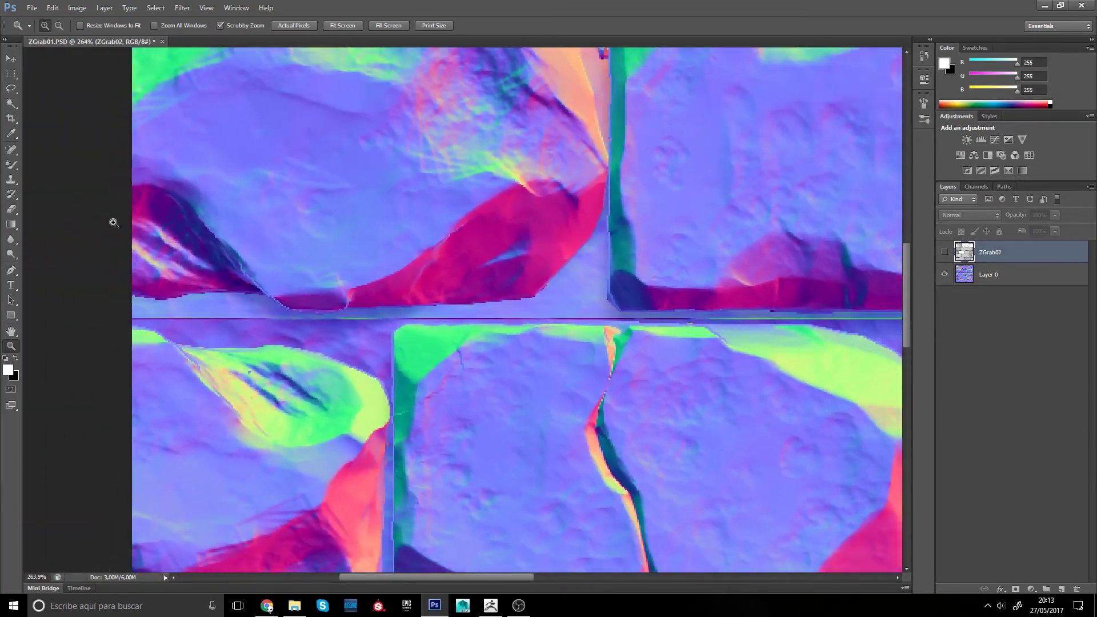
{"action": "left_click", "coordinate": [12, 151]}
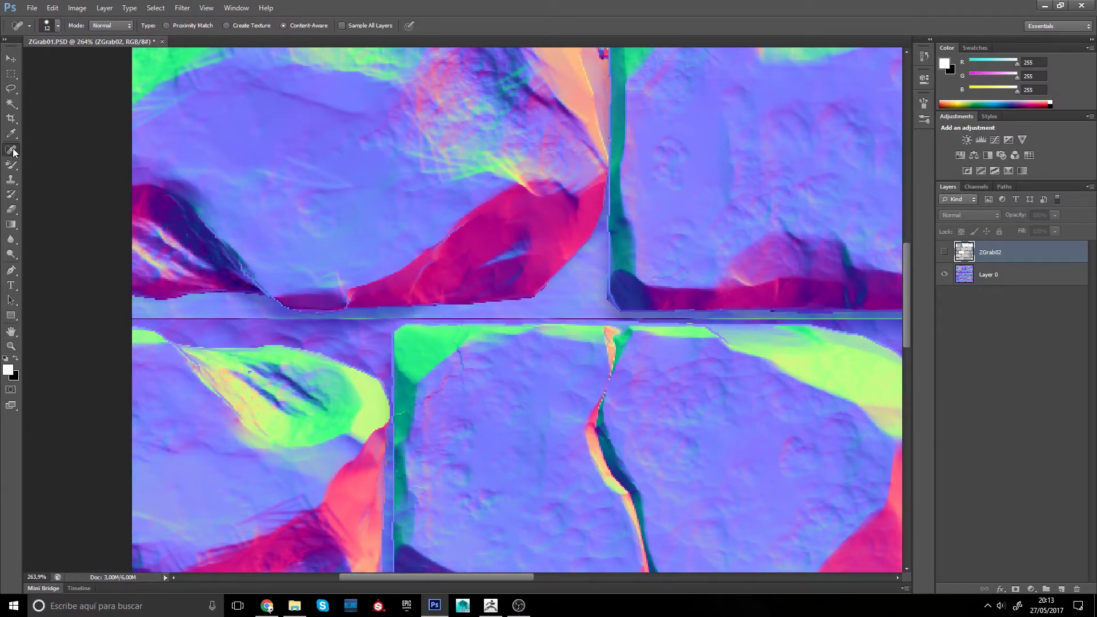
{"action": "left_click", "coordinate": [12, 152]}
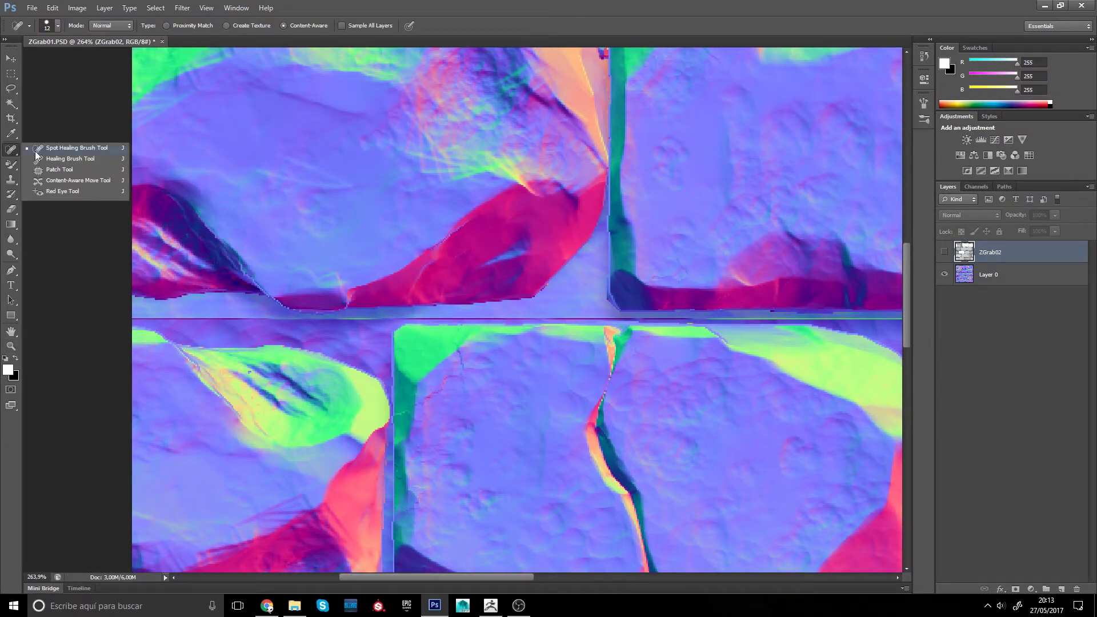
{"action": "left_click", "coordinate": [58, 150]}
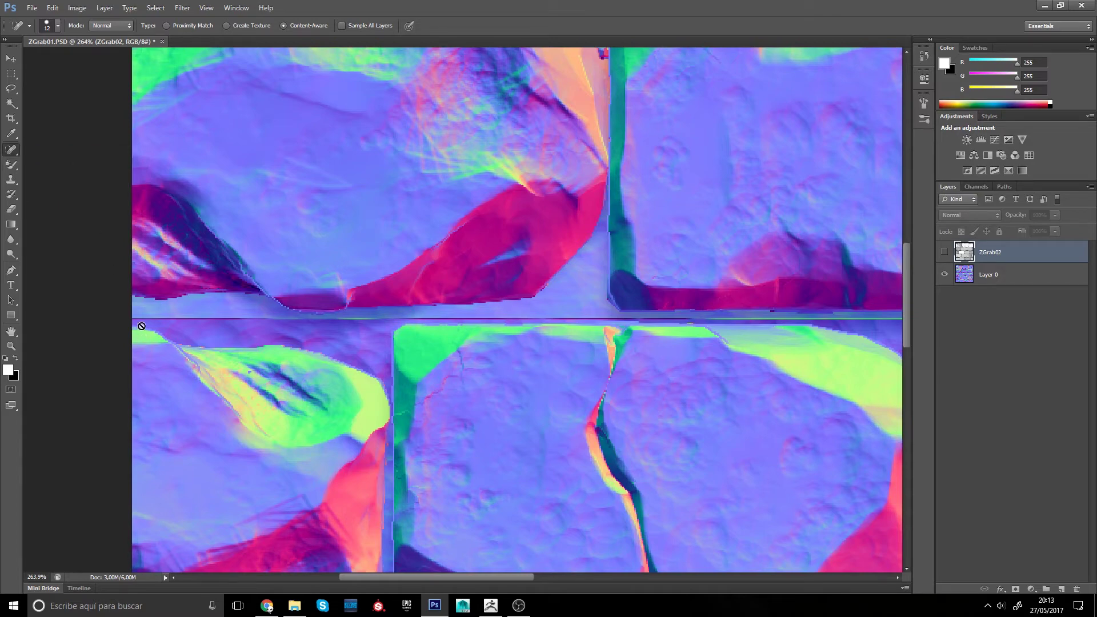
{"action": "left_click", "coordinate": [956, 278]}
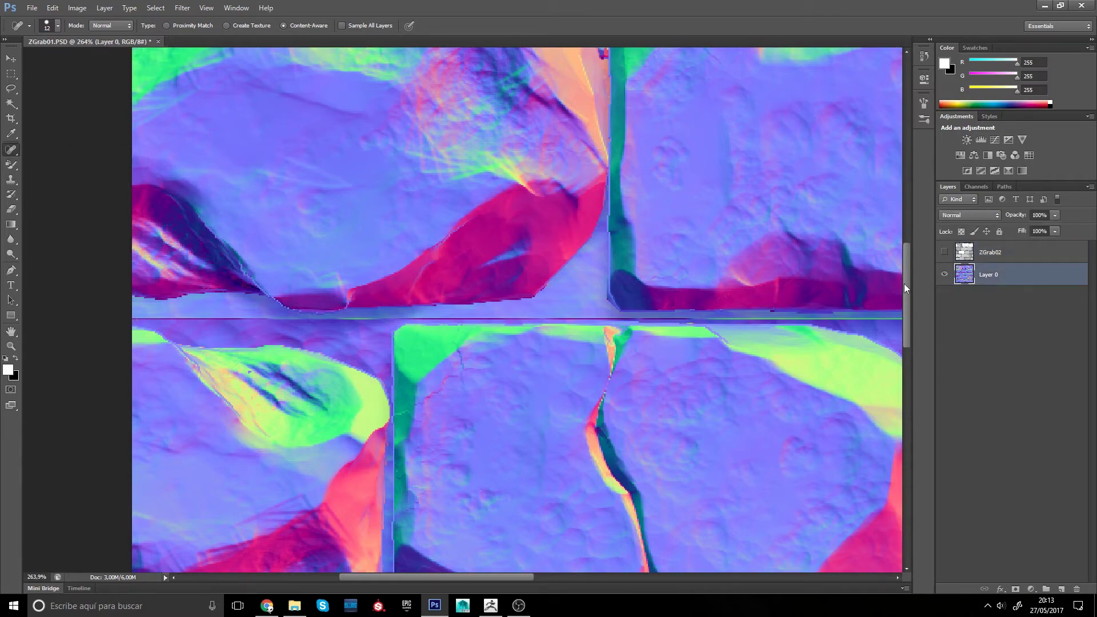
Undo the first healing stroke, reduce the brush size to 5, and heal the normal map's horizontal seam along the mortar.
{"action": "left_click_drag", "start_coordinate": [154, 313], "coordinate": [612, 318]}
{"action": "key", "text": "ctrl+z"}
{"action": "right_click_drag", "start_coordinate": [402, 315], "coordinate": [399, 314], "text": "alt"}
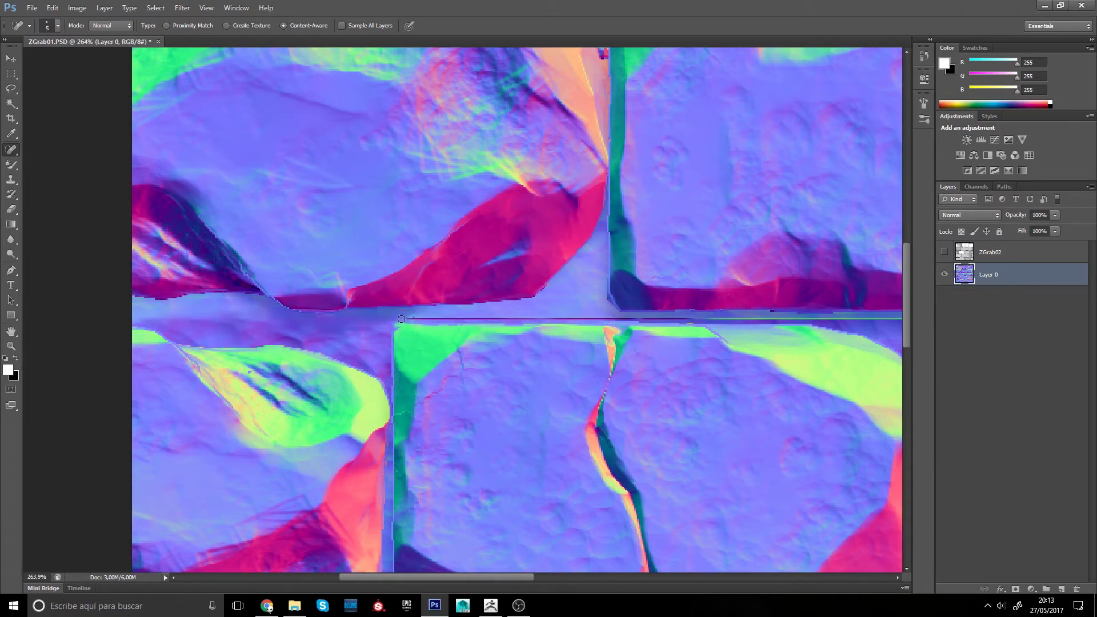
{"action": "left_click_drag", "start_coordinate": [397, 319], "coordinate": [654, 319]}
{"action": "mouse_move", "coordinate": [648, 354]}
{"action": "left_mouse_down"}
{"action": "mouse_move", "coordinate": [416, 373]}
{"action": "mouse_move", "coordinate": [756, 339]}
{"action": "left_mouse_up"}
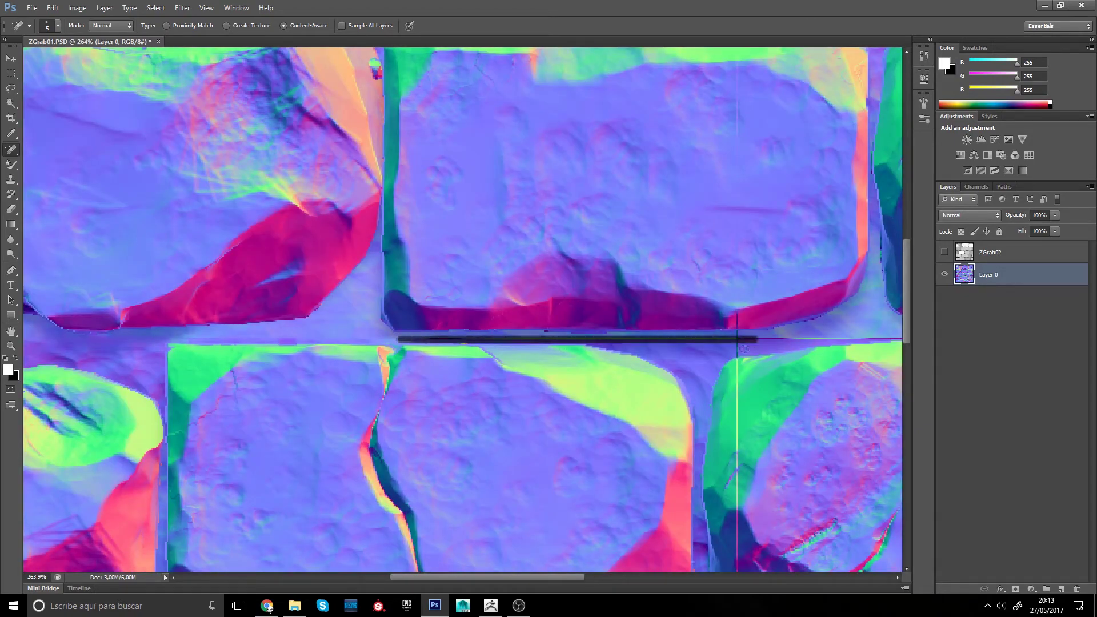
{"action": "right_click", "coordinate": [529, 369]}
{"action": "left_click_drag", "start_coordinate": [572, 356], "coordinate": [353, 341]}
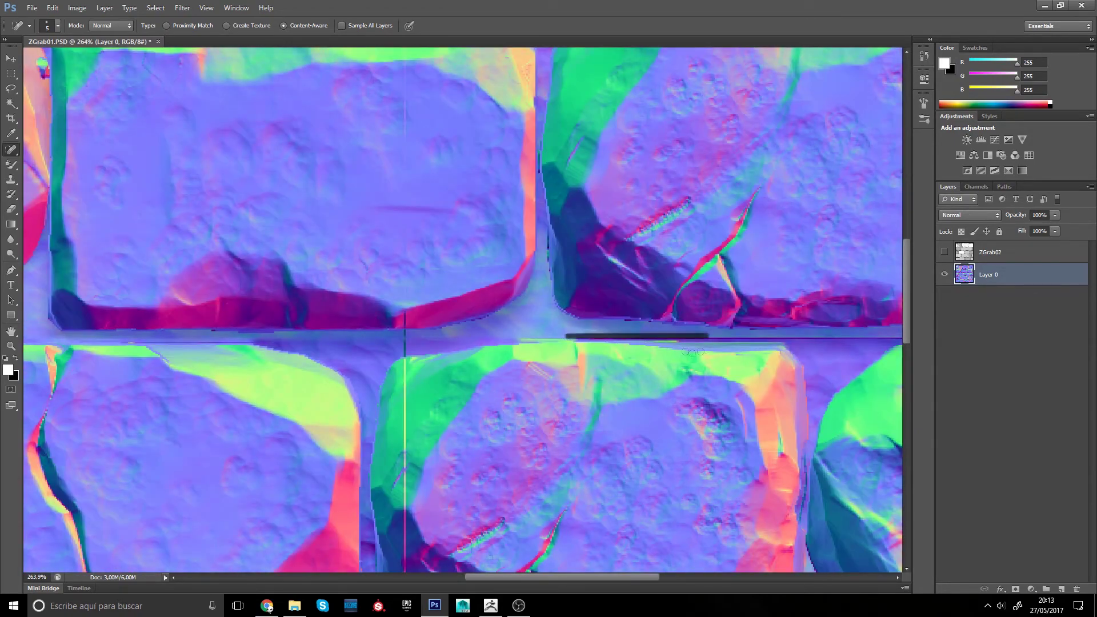
{"action": "mouse_move", "coordinate": [571, 338]}
{"action": "left_mouse_down"}
{"action": "mouse_move", "coordinate": [702, 339]}
{"action": "mouse_move", "coordinate": [558, 342]}
{"action": "left_mouse_up"}
{"action": "mouse_move", "coordinate": [434, 338]}
{"action": "left_mouse_down"}
{"action": "mouse_move", "coordinate": [707, 338]}
{"action": "mouse_move", "coordinate": [540, 368]}
{"action": "left_mouse_up"}
Heal the normal map's vertical seam through the stones and mortar across the full height of the image.
{"action": "mouse_move", "coordinate": [263, 435]}
{"action": "left_mouse_down"}
{"action": "mouse_move", "coordinate": [869, 337]}
{"action": "mouse_move", "coordinate": [890, 242]}
{"action": "left_mouse_up"}
{"action": "mouse_move", "coordinate": [565, 455]}
{"action": "left_mouse_down"}
{"action": "mouse_move", "coordinate": [565, 192]}
{"action": "mouse_move", "coordinate": [547, 360]}
{"action": "left_mouse_up"}
{"action": "mouse_move", "coordinate": [543, 372]}
{"action": "left_mouse_down"}
{"action": "mouse_move", "coordinate": [543, 171]}
{"action": "mouse_move", "coordinate": [522, 306]}
{"action": "mouse_move", "coordinate": [522, 182]}
{"action": "mouse_move", "coordinate": [519, 373]}
{"action": "left_mouse_up"}
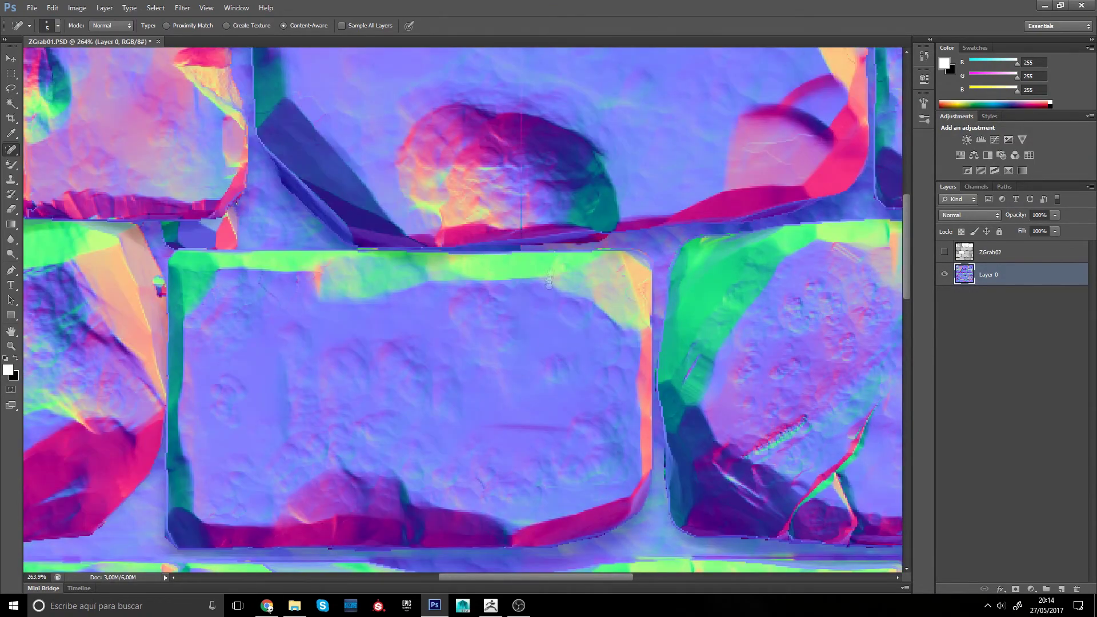
{"action": "mouse_move", "coordinate": [550, 269]}
{"action": "left_mouse_down"}
{"action": "mouse_move", "coordinate": [561, 342]}
{"action": "mouse_move", "coordinate": [532, 116]}
{"action": "left_mouse_up"}
{"action": "mouse_move", "coordinate": [557, 146]}
{"action": "left_mouse_down"}
{"action": "mouse_move", "coordinate": [541, 374]}
{"action": "mouse_move", "coordinate": [516, 176]}
{"action": "left_mouse_up"}
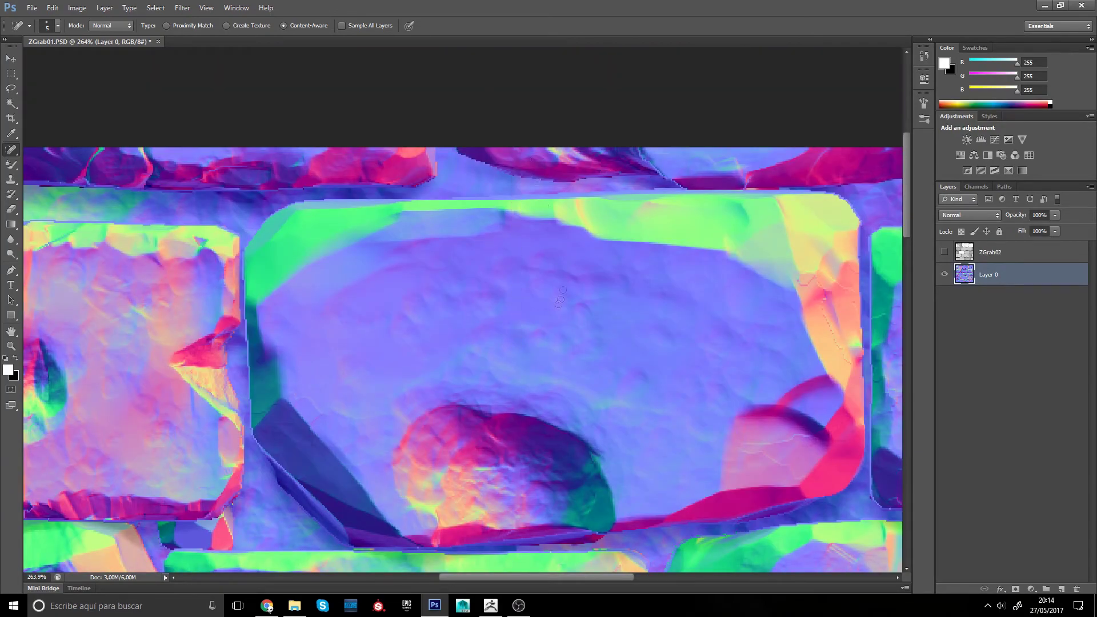
{"action": "left_click_drag", "start_coordinate": [559, 304], "coordinate": [559, 114]}
{"action": "mouse_move", "coordinate": [520, 170]}
{"action": "left_mouse_down"}
{"action": "mouse_move", "coordinate": [520, 506]}
{"action": "mouse_move", "coordinate": [564, 372]}
{"action": "left_mouse_up"}
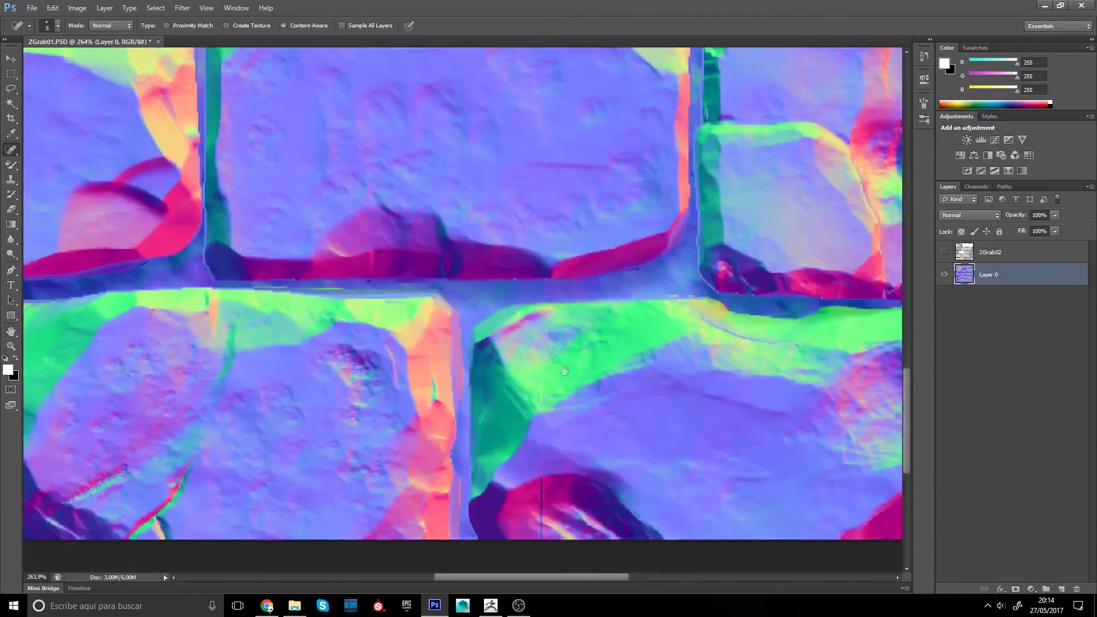
{"action": "left_click_drag", "start_coordinate": [544, 253], "coordinate": [540, 534]}
Show the ZGrab02 height map layer and make it active for the Spot Healing Brush.
{"action": "left_click_drag", "start_coordinate": [566, 475], "coordinate": [498, 400], "text": "alt"}
{"action": "mouse_move", "coordinate": [548, 301]}
{"action": "left_mouse_down", "text": "alt"}
{"action": "mouse_move", "coordinate": [604, 414]}
{"action": "mouse_move", "coordinate": [451, 395]}
{"action": "mouse_move", "coordinate": [425, 342]}
{"action": "mouse_move", "coordinate": [593, 236]}
{"action": "left_mouse_up", "text": "alt"}
{"action": "left_click", "coordinate": [944, 252]}
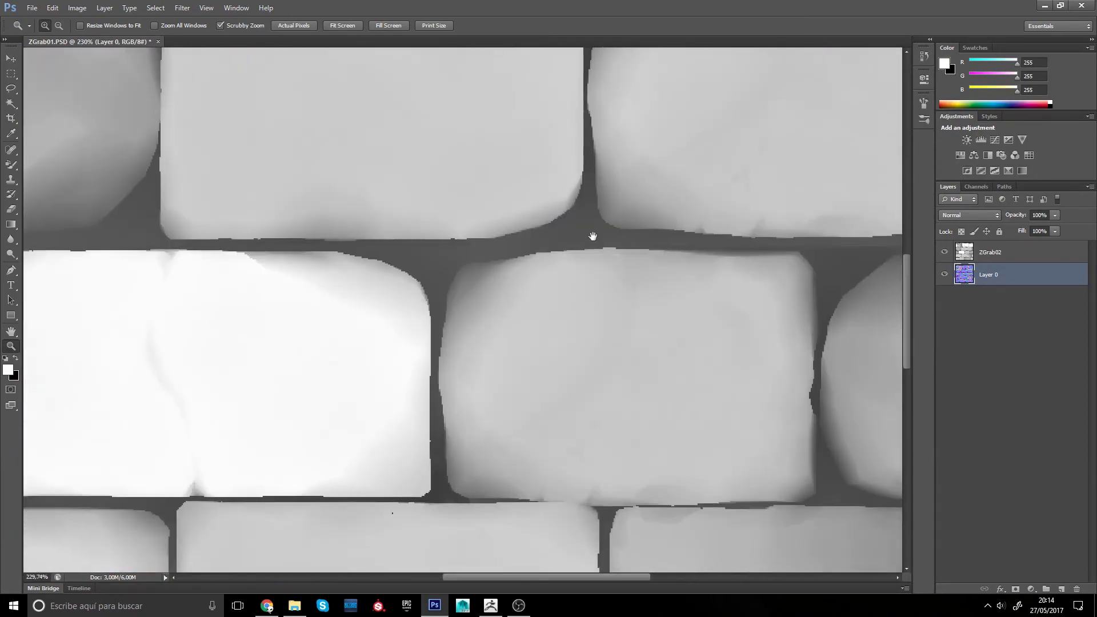
{"action": "key", "text": "j"}
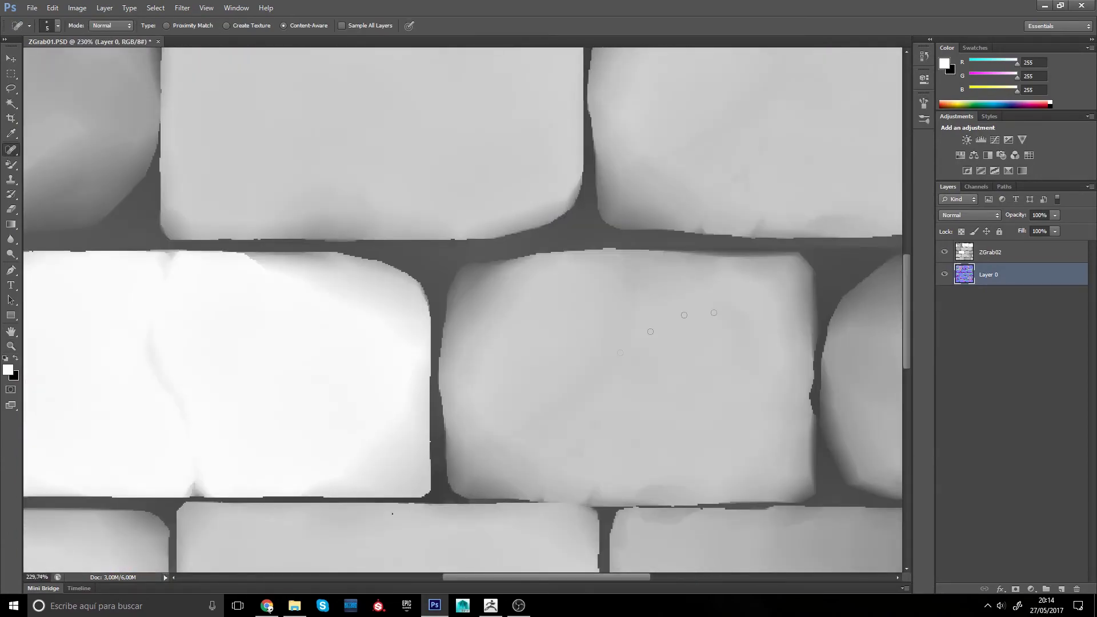
{"action": "left_click", "coordinate": [978, 257]}
Heal the height map's horizontal seam along the mortar between the second and third full stone rows.
{"action": "left_click_drag", "start_coordinate": [472, 499], "coordinate": [470, 264]}
{"action": "left_click_drag", "start_coordinate": [566, 298], "coordinate": [339, 333]}
{"action": "left_click_drag", "start_coordinate": [444, 283], "coordinate": [865, 283]}
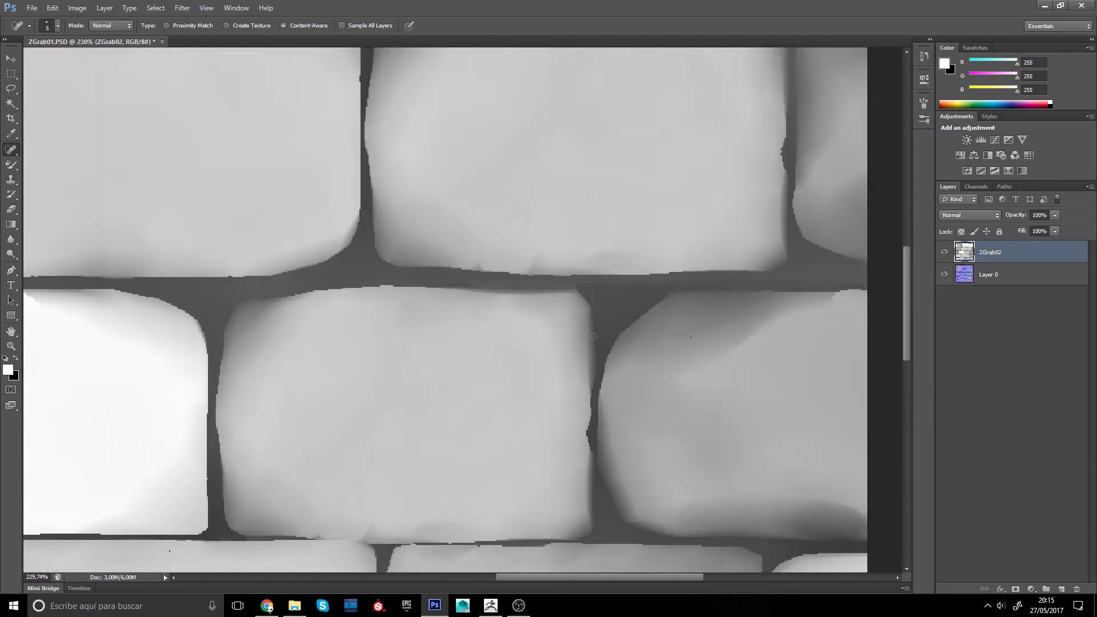
{"action": "mouse_move", "coordinate": [172, 286]}
{"action": "left_mouse_down"}
{"action": "mouse_move", "coordinate": [543, 336]}
{"action": "mouse_move", "coordinate": [409, 311]}
{"action": "mouse_move", "coordinate": [446, 313]}
{"action": "left_mouse_up"}
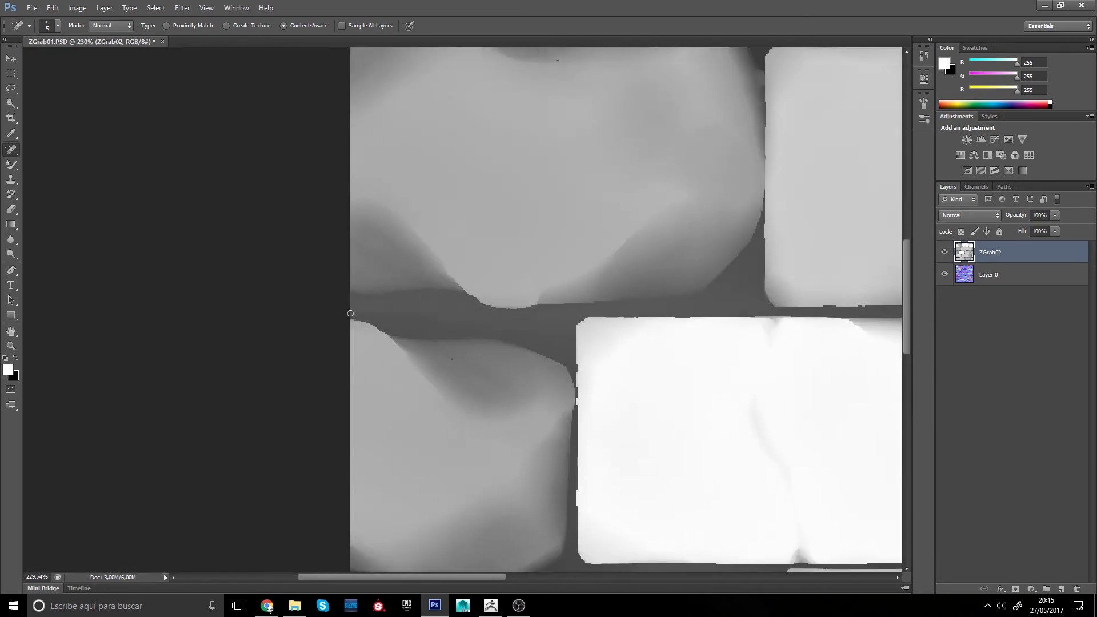
{"action": "left_click_drag", "start_coordinate": [350, 313], "coordinate": [575, 328], "text": "shift"}
{"action": "left_click_drag", "start_coordinate": [386, 310], "coordinate": [215, 313]}
{"action": "left_click_drag", "start_coordinate": [823, 503], "coordinate": [588, 304]}
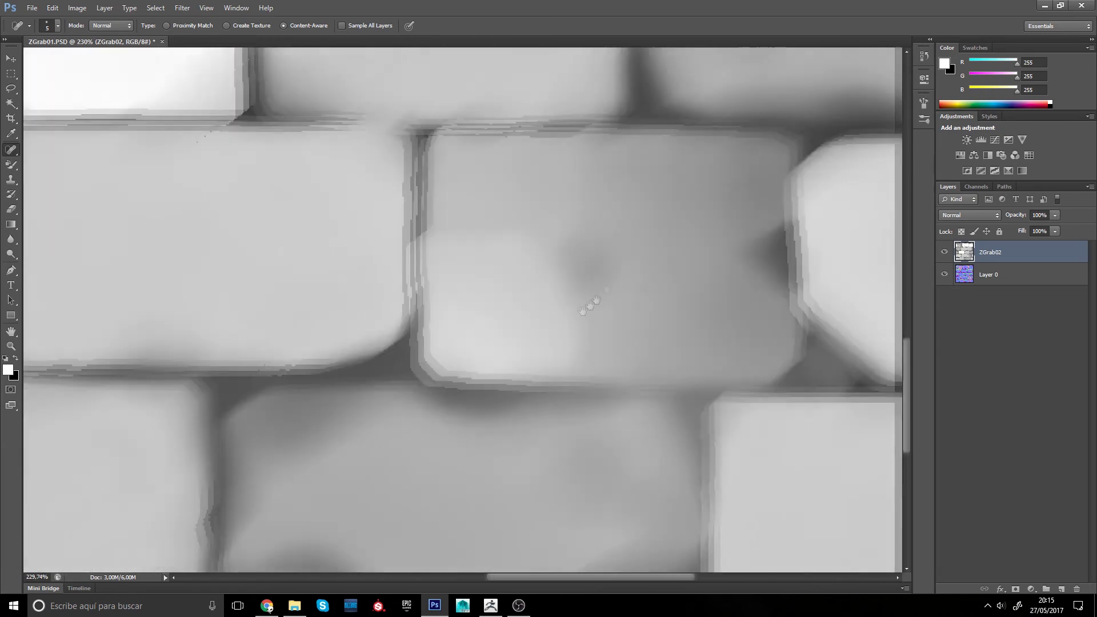
{"action": "left_click_drag", "start_coordinate": [458, 482], "coordinate": [568, 316]}
{"action": "left_click_drag", "start_coordinate": [503, 114], "coordinate": [566, 511]}
{"action": "left_click_drag", "start_coordinate": [480, 174], "coordinate": [489, 140]}
{"action": "left_click", "coordinate": [479, 144], "text": "shift"}
{"action": "key", "text": "ctrl+z"}
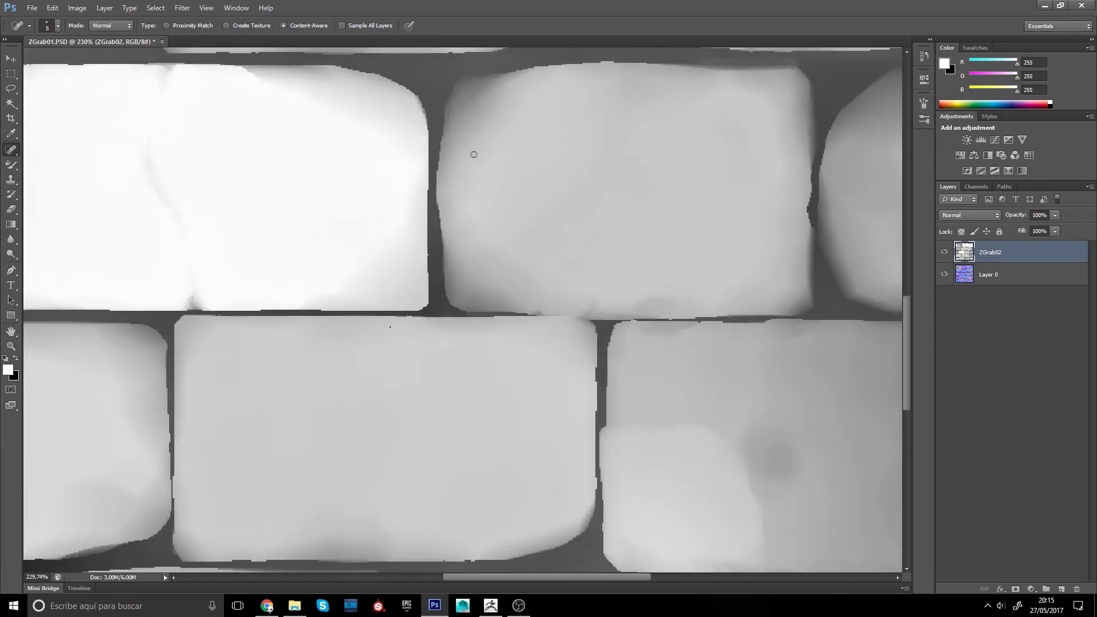
{"action": "left_click", "coordinate": [11, 179]}
{"action": "left_click", "coordinate": [475, 158]}
{"action": "left_click", "coordinate": [817, 230]}
Enlarge the Spot Healing Brush to 13 and heal the height map's vertical seam through the central stones and mortar.
{"action": "right_click_drag", "start_coordinate": [475, 171], "coordinate": [485, 171], "text": "alt"}
{"action": "left_click", "coordinate": [11, 150]}
{"action": "left_click_drag", "start_coordinate": [485, 170], "coordinate": [488, 245]}
{"action": "left_click_drag", "start_coordinate": [477, 411], "coordinate": [479, 327]}
{"action": "left_click_drag", "start_coordinate": [525, 280], "coordinate": [518, 531]}
{"action": "left_click_drag", "start_coordinate": [507, 182], "coordinate": [500, 475]}
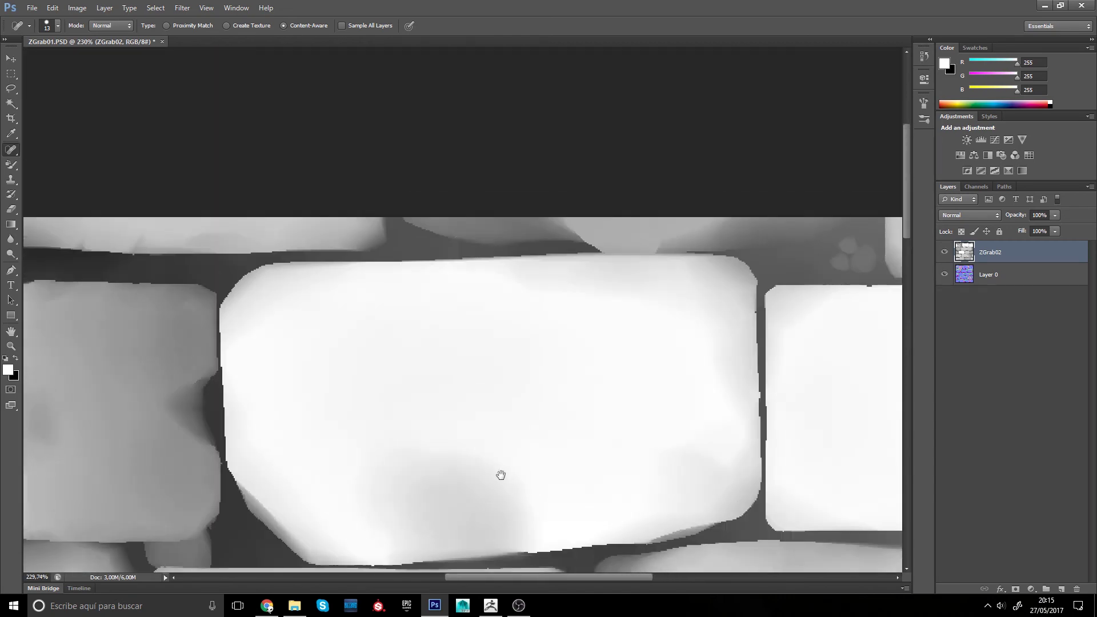
{"action": "left_click_drag", "start_coordinate": [457, 250], "coordinate": [457, 254]}
{"action": "left_click_drag", "start_coordinate": [515, 390], "coordinate": [527, 117]}
{"action": "left_click_drag", "start_coordinate": [516, 390], "coordinate": [527, 97]}
{"action": "left_click_drag", "start_coordinate": [506, 392], "coordinate": [519, 92]}
{"action": "left_click_drag", "start_coordinate": [491, 368], "coordinate": [505, 190]}
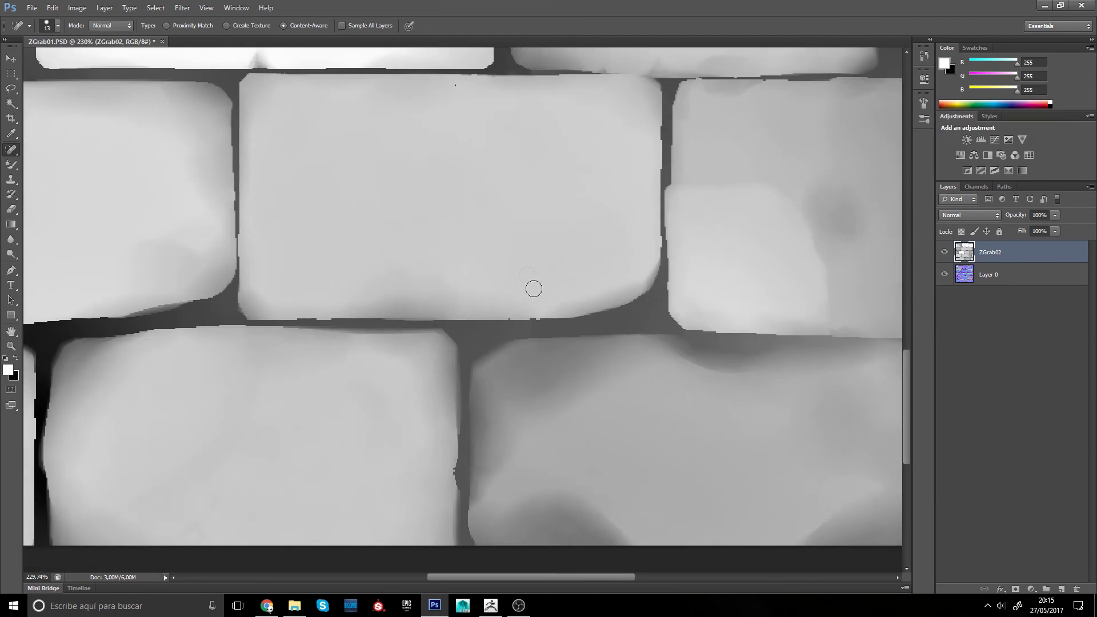
Make Layer 0 active and toggle the ZGrab02 layer's visibility to compare the whole height map with the normal map.
{"action": "key", "text": "z"}
{"action": "left_click_drag", "start_coordinate": [538, 296], "coordinate": [501, 287]}
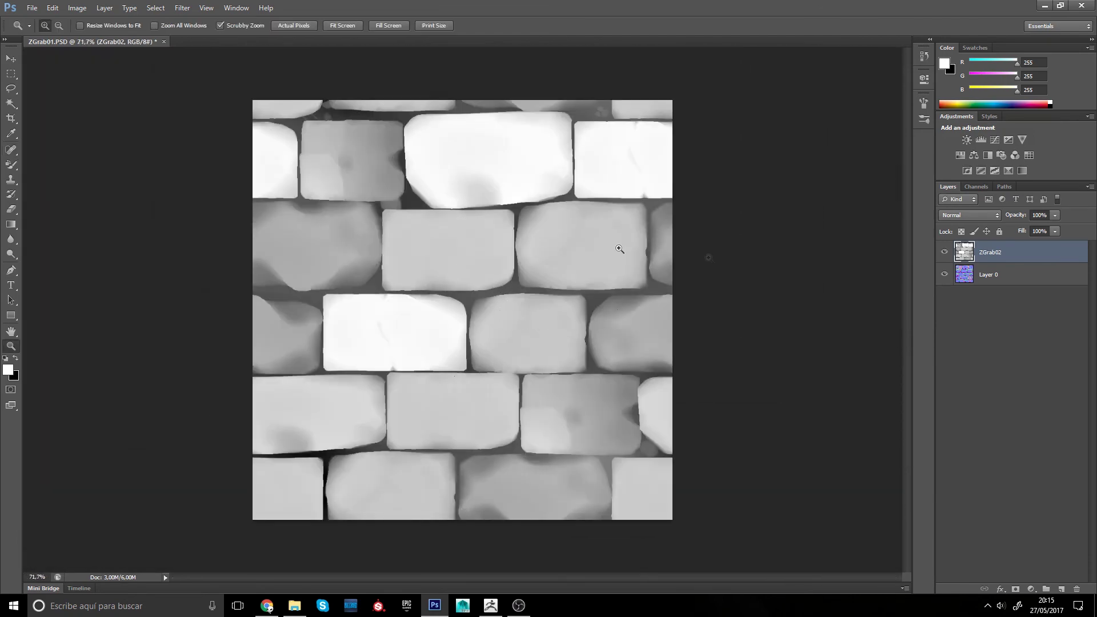
{"action": "left_click", "coordinate": [969, 281]}
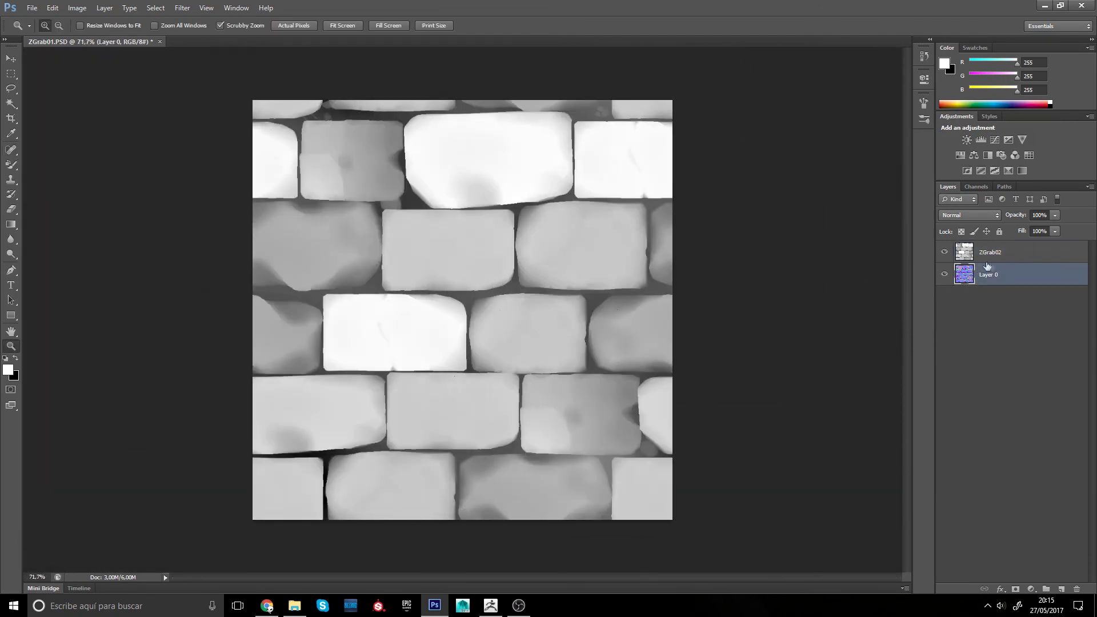
{"action": "left_click", "coordinate": [946, 253]}
{"action": "left_click", "coordinate": [945, 253]}
{"action": "left_click", "coordinate": [946, 254]}
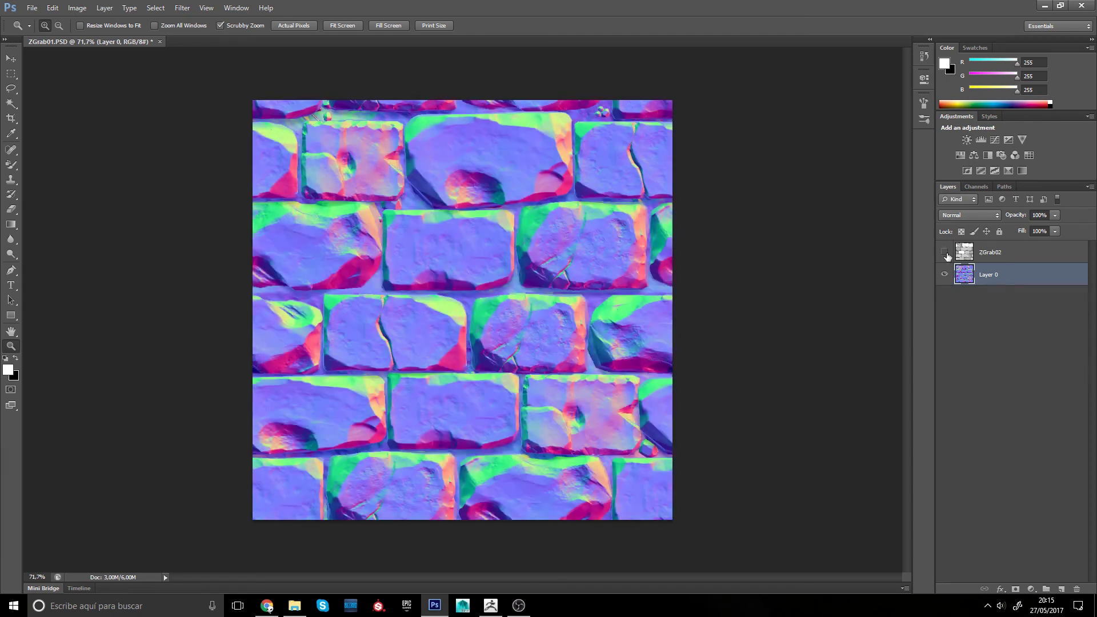
{"action": "left_click", "coordinate": [946, 253]}
{"action": "left_click", "coordinate": [947, 254]}
{"action": "left_click", "coordinate": [947, 254]}
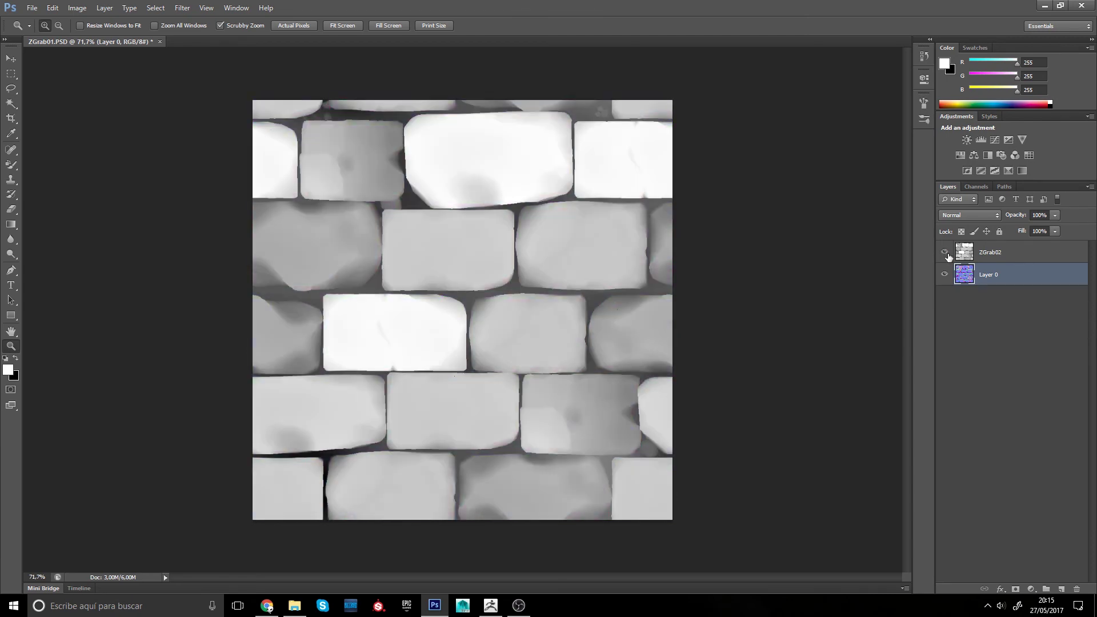